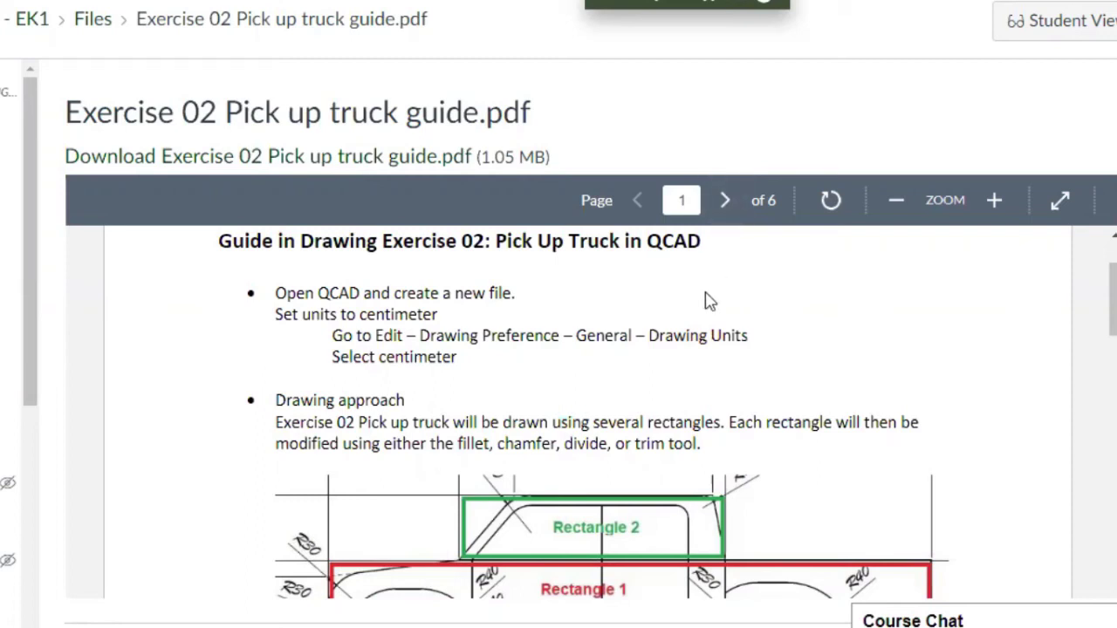
- Switch from the guide to QCAD and set the new drawing's unit to Centimeter in the drawing preferences
{"action": "scroll", "coordinate": [698, 321], "scroll_direction": "up", "scroll_amount": 2}
{"action": "scroll", "coordinate": [698, 321], "scroll_direction": "down", "scroll_amount": 2}
{"action": "left_click", "coordinate": [611, 568]}
{"action": "left_click", "coordinate": [40, 15]}
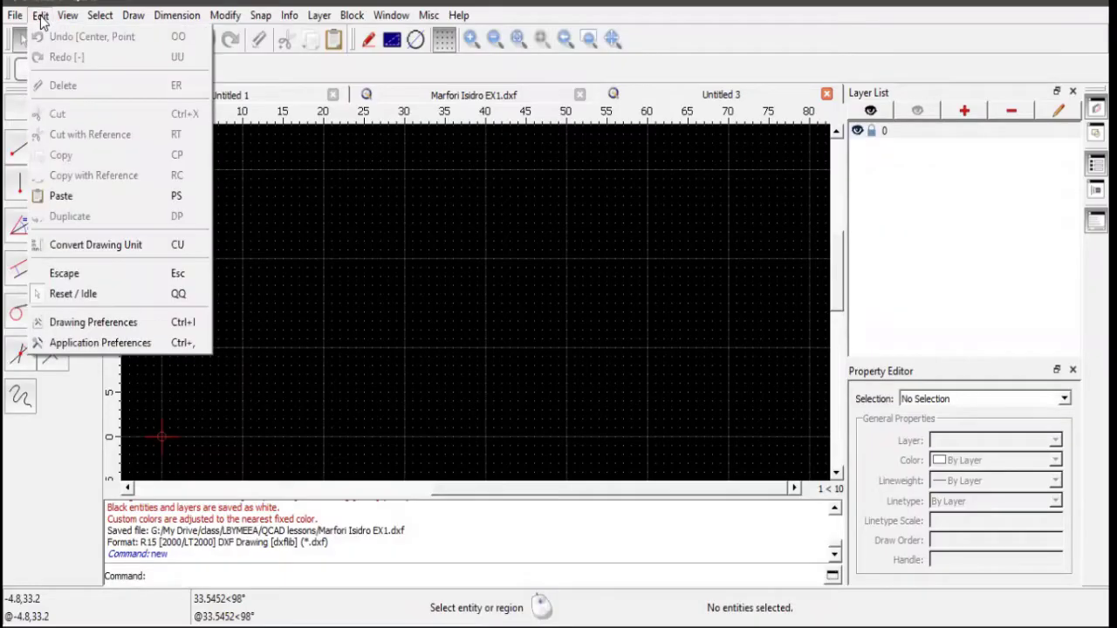
{"action": "left_click", "coordinate": [92, 322]}
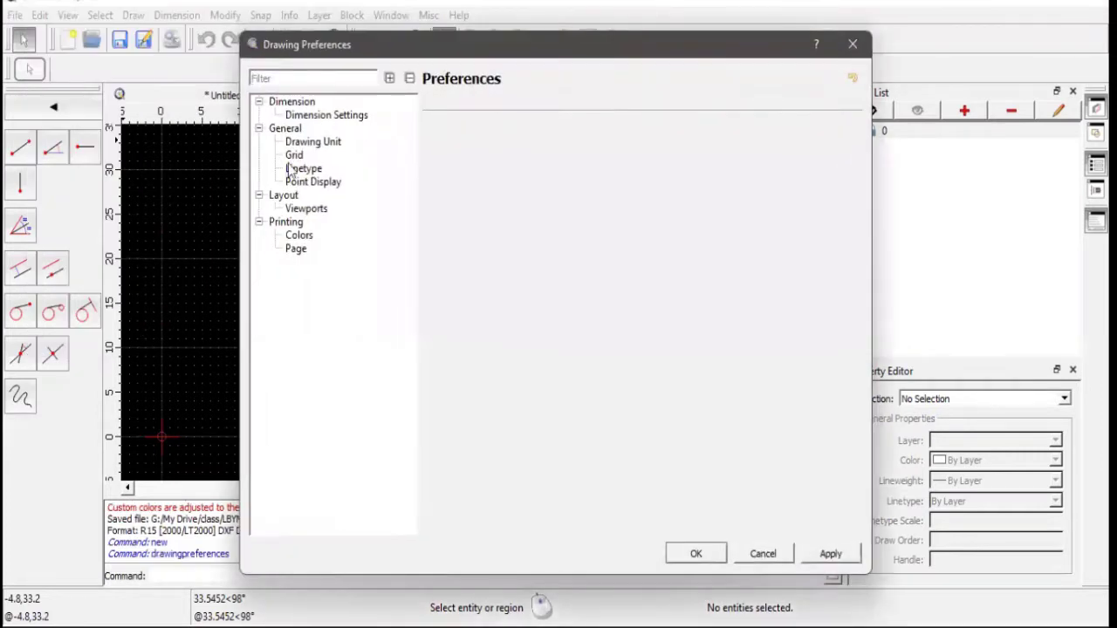
{"action": "left_click", "coordinate": [316, 143]}
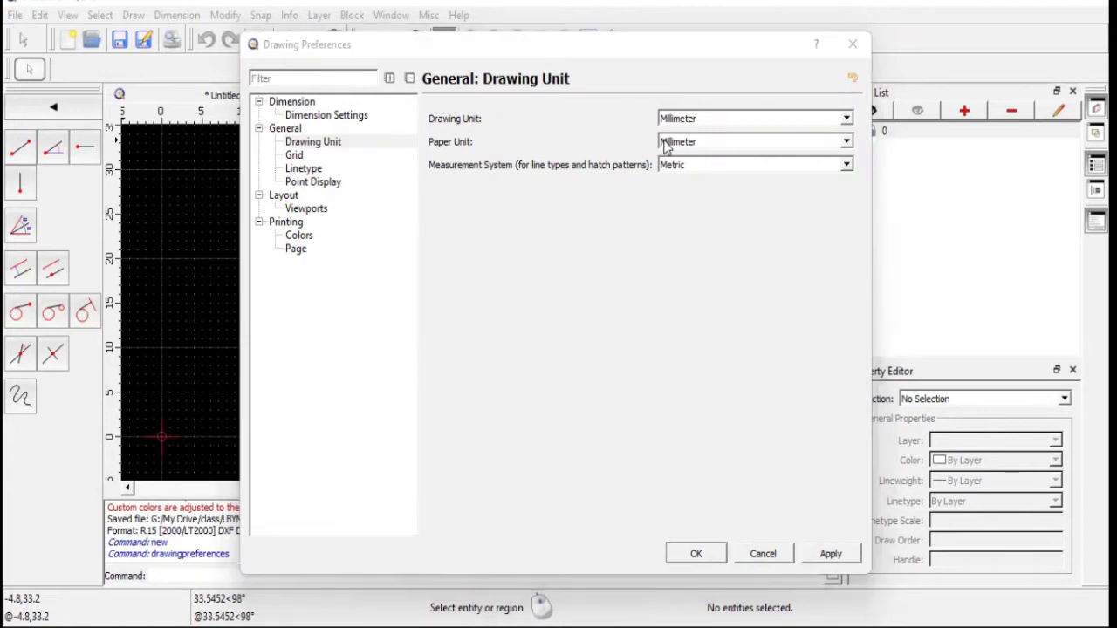
{"action": "left_click", "coordinate": [846, 118]}
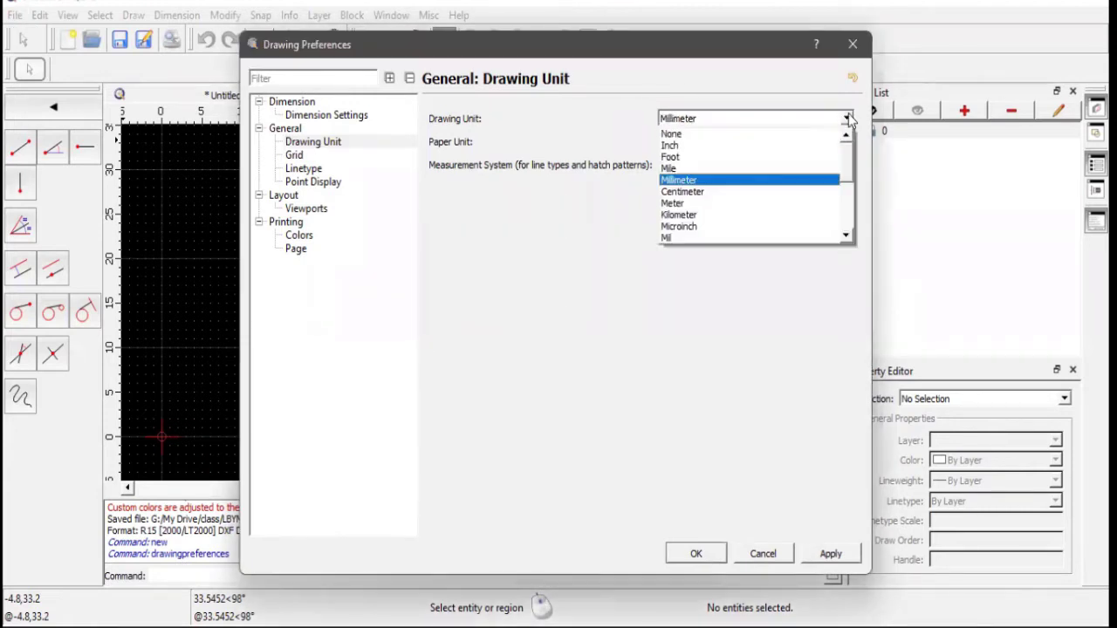
{"action": "left_click", "coordinate": [777, 194]}
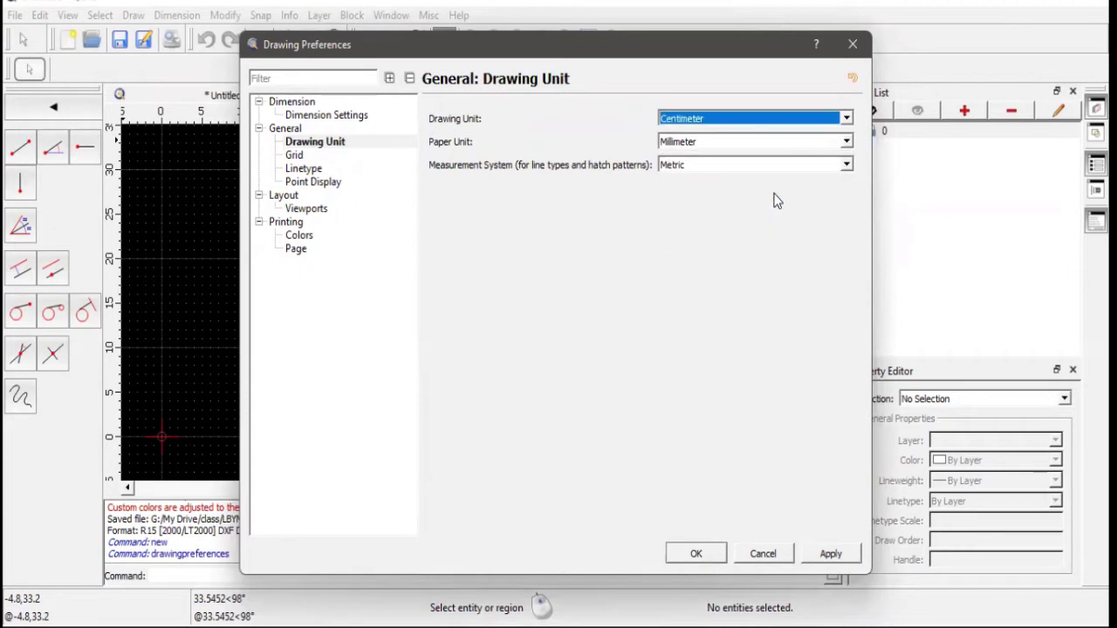
{"action": "left_click", "coordinate": [831, 554]}
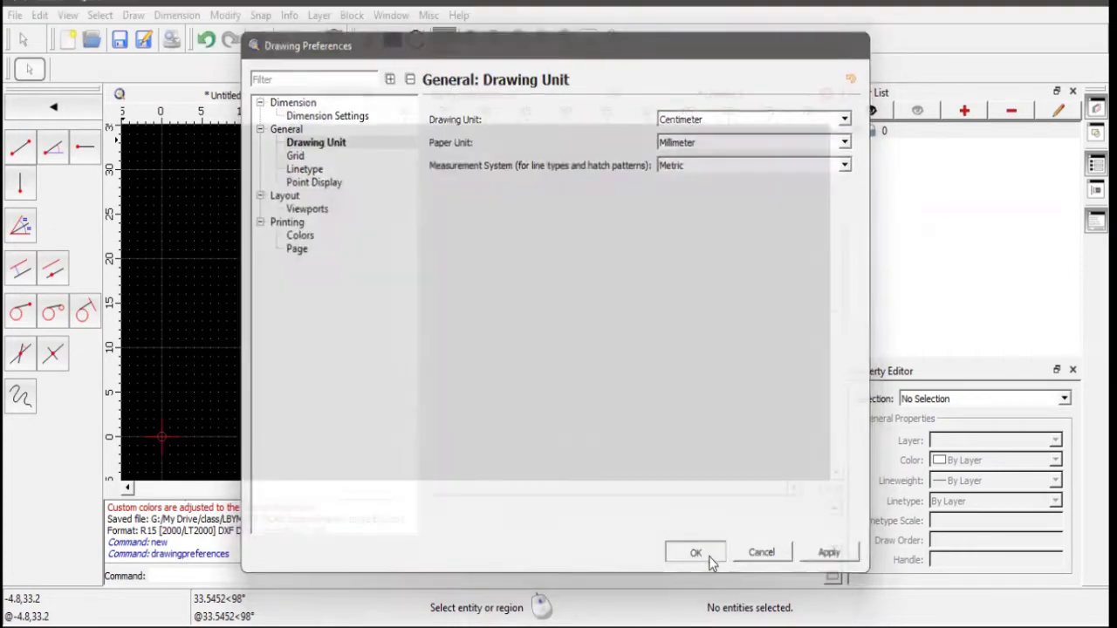
{"action": "left_click", "coordinate": [710, 561]}
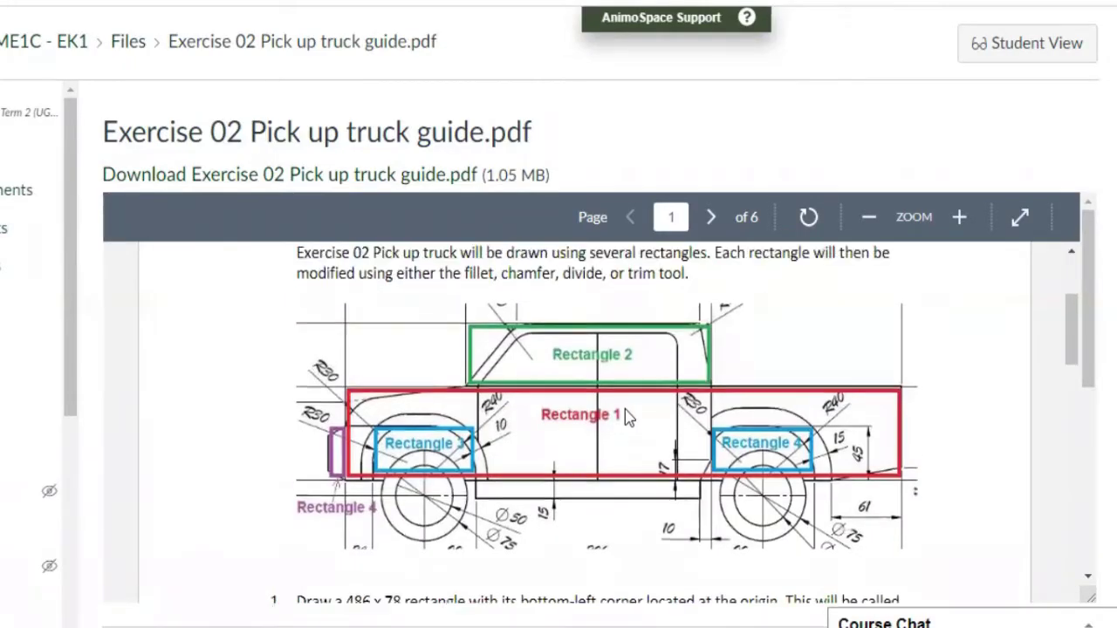
- Consult the guide's first drawing instruction, and in QCAD draw a 486 x 78 rectangle with its bottom-left corner at the origin
{"action": "scroll", "coordinate": [625, 418], "scroll_direction": "up", "scroll_amount": 1}
{"action": "scroll", "coordinate": [625, 418], "scroll_direction": "down", "scroll_amount": 2}
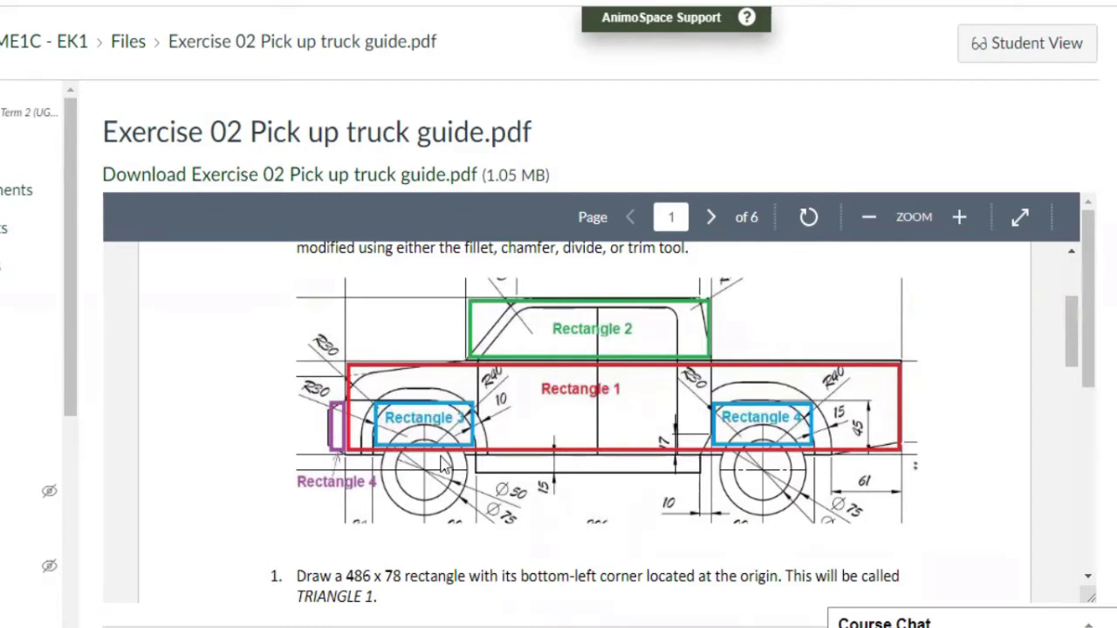
{"action": "scroll", "coordinate": [601, 457], "scroll_direction": "down", "scroll_amount": 5}
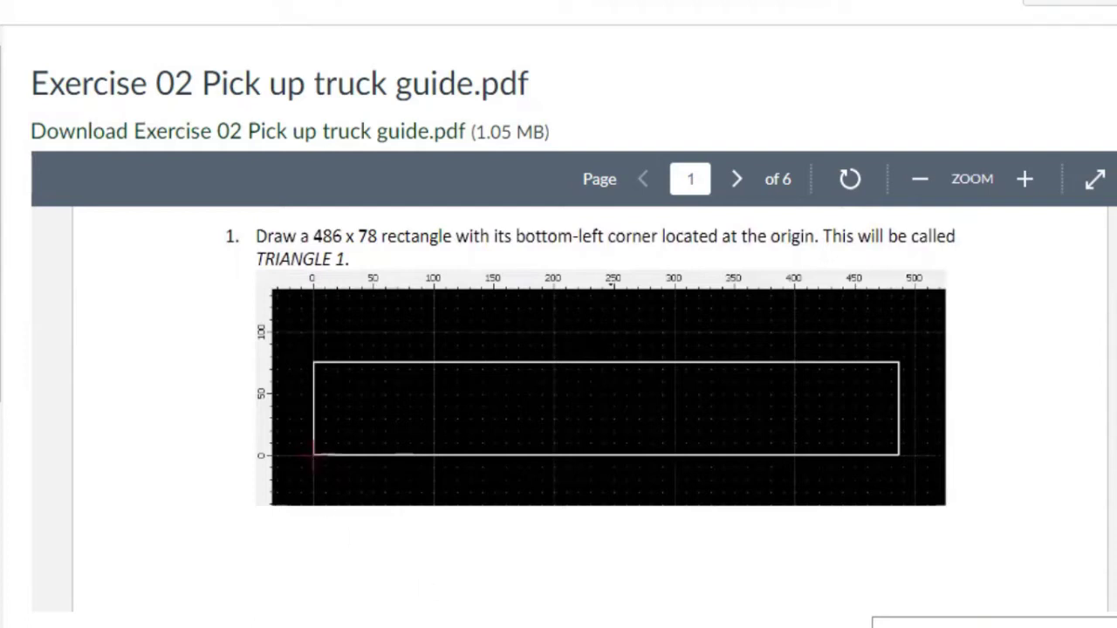
{"action": "left_click", "coordinate": [586, 563]}
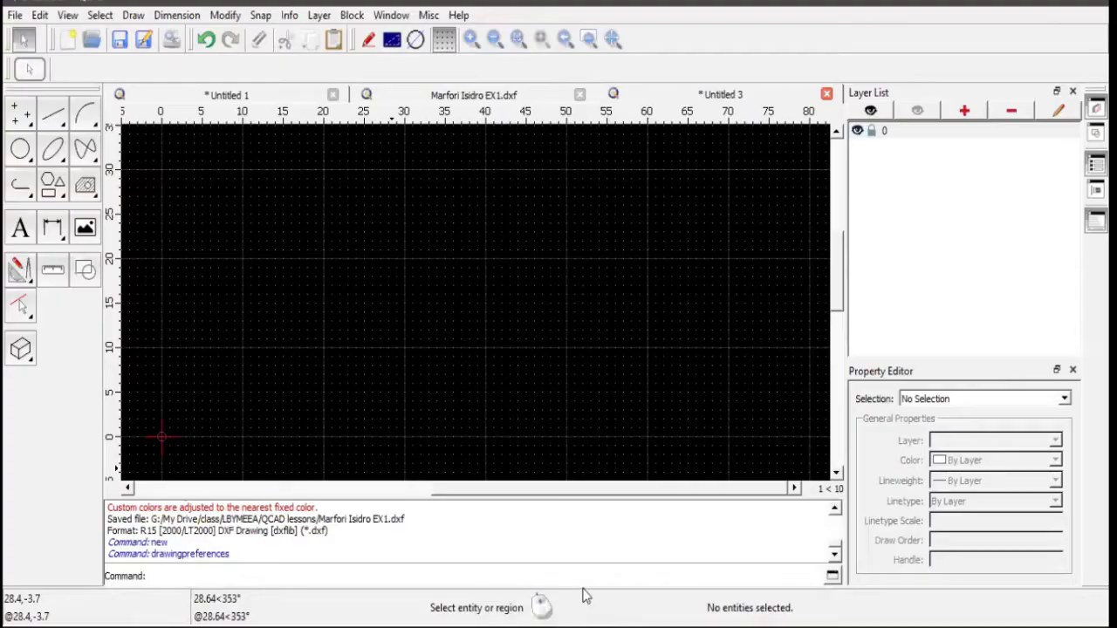
{"action": "left_click", "coordinate": [53, 185]}
{"action": "left_click", "coordinate": [20, 147]}
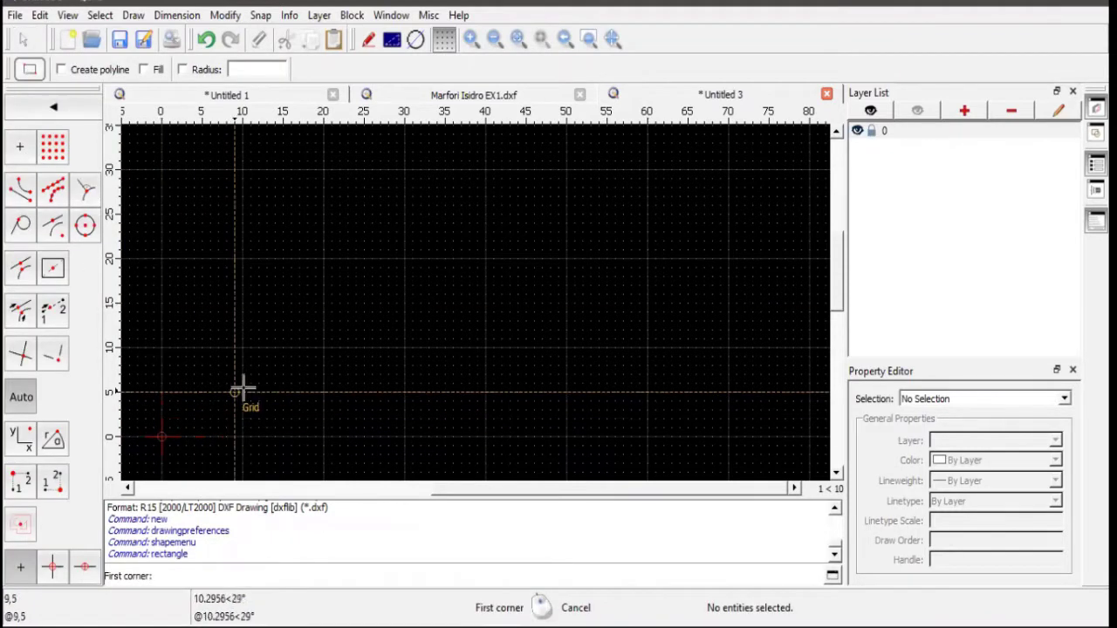
{"action": "left_click", "coordinate": [161, 437]}
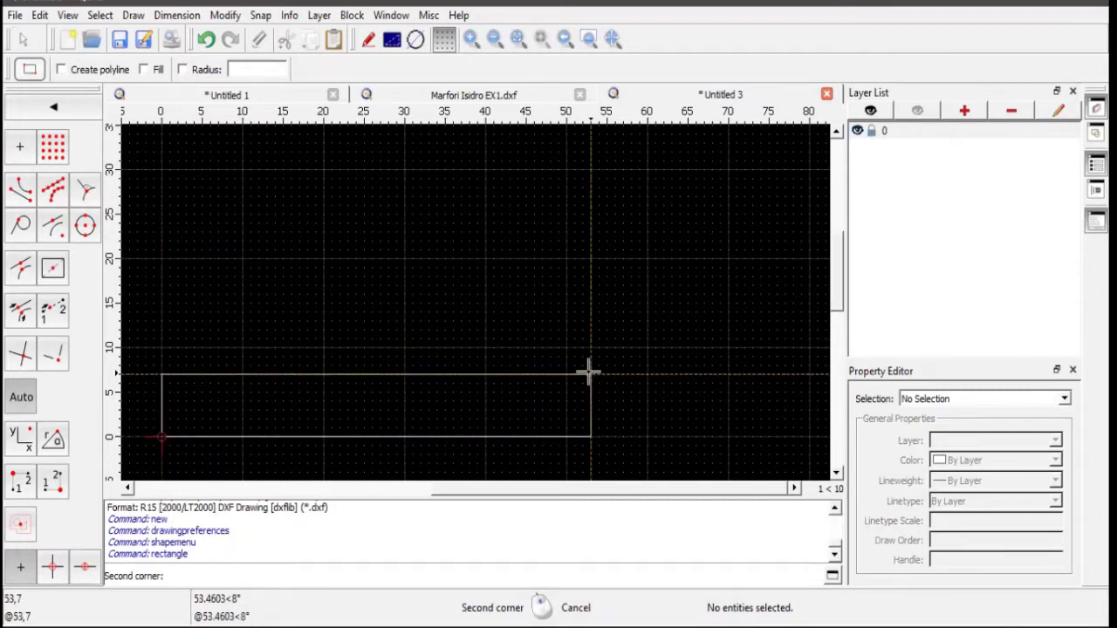
{"action": "type", "text": "486,"}
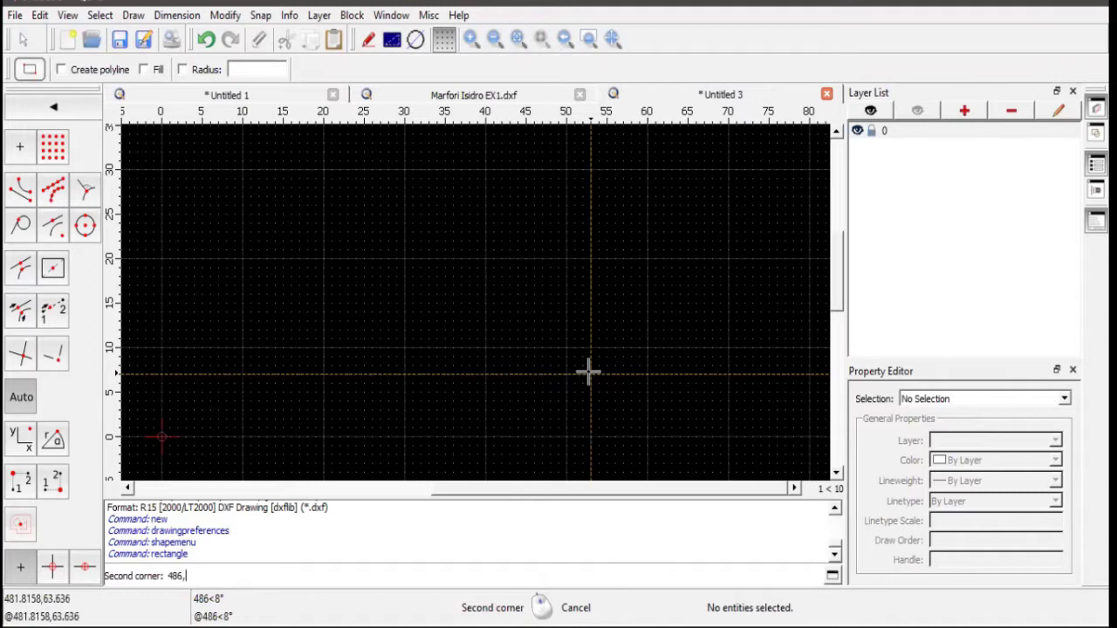
{"action": "type", "text": "78"}
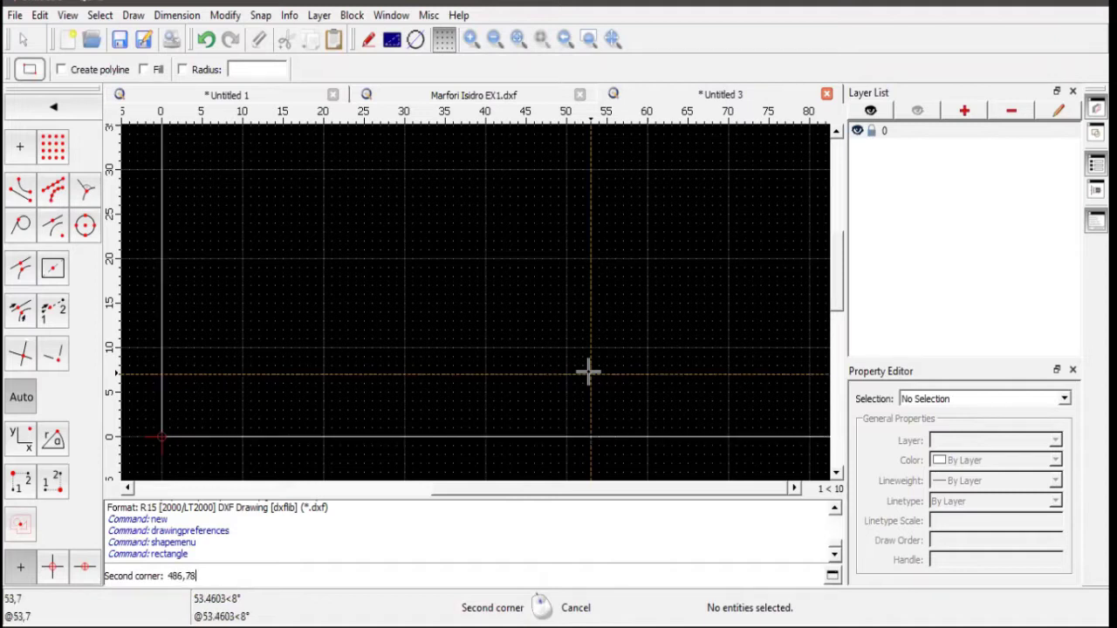
{"action": "key", "text": "Return"}
- Chamfer the rectangle's upper-left corner with trimming, using Length 1 = 105 along the upper edge and Length 2 = 13 along the left edge
{"action": "scroll", "coordinate": [544, 349], "scroll_direction": "down", "scroll_amount": 8}
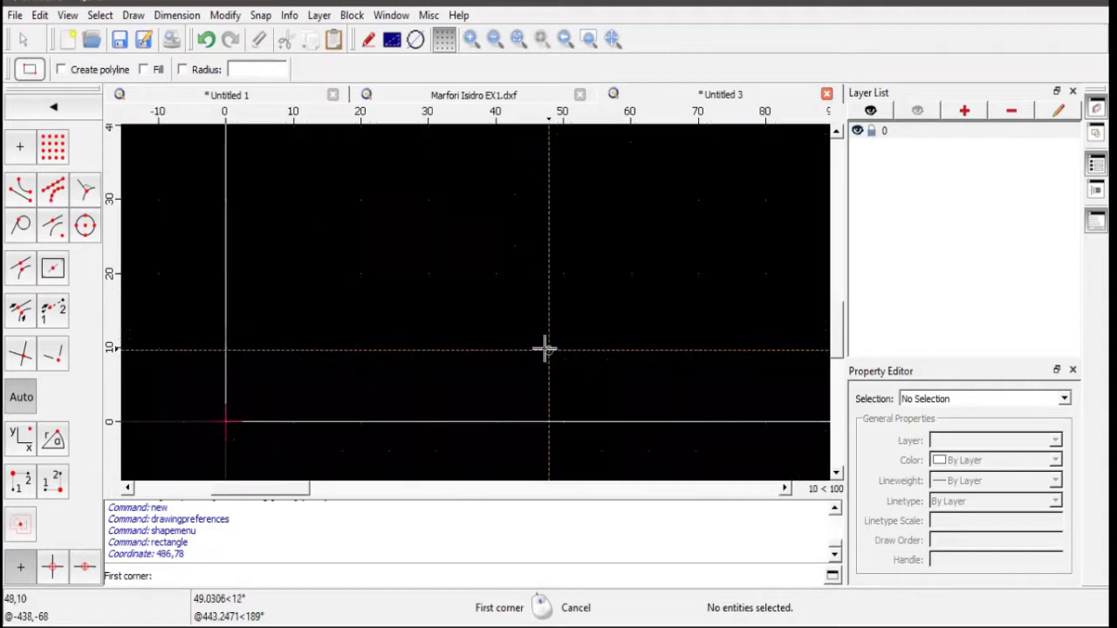
{"action": "middle_click_drag", "start_coordinate": [661, 319], "coordinate": [512, 361]}
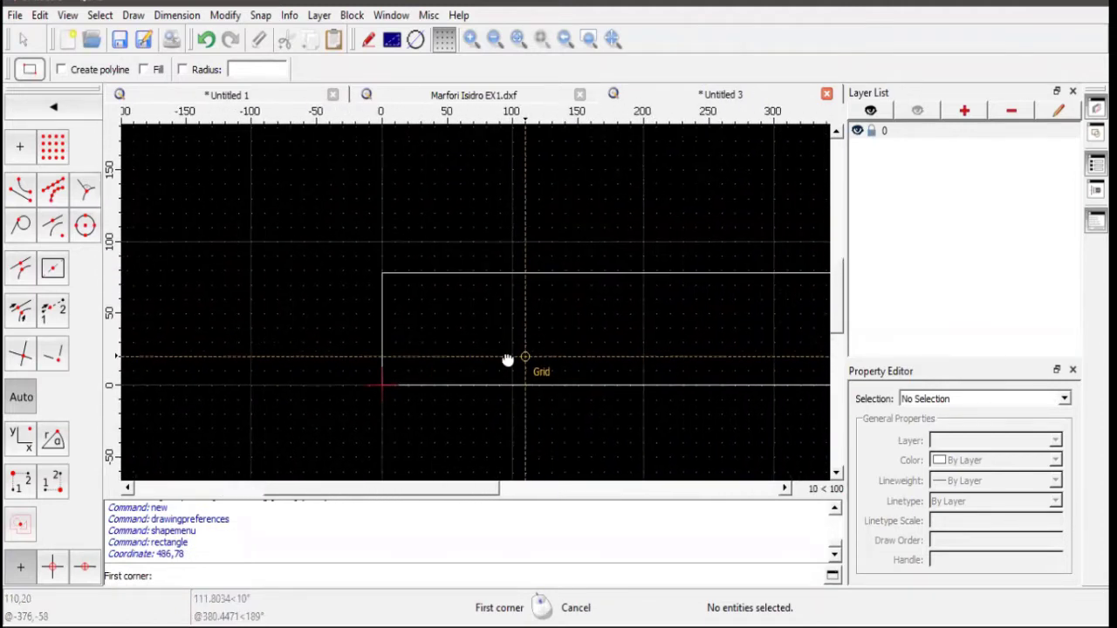
{"action": "scroll", "coordinate": [611, 367], "scroll_direction": "down", "scroll_amount": 2}
{"action": "middle_click_drag", "start_coordinate": [623, 369], "coordinate": [526, 370]}
{"action": "scroll", "coordinate": [559, 356], "scroll_direction": "up", "scroll_amount": 1}
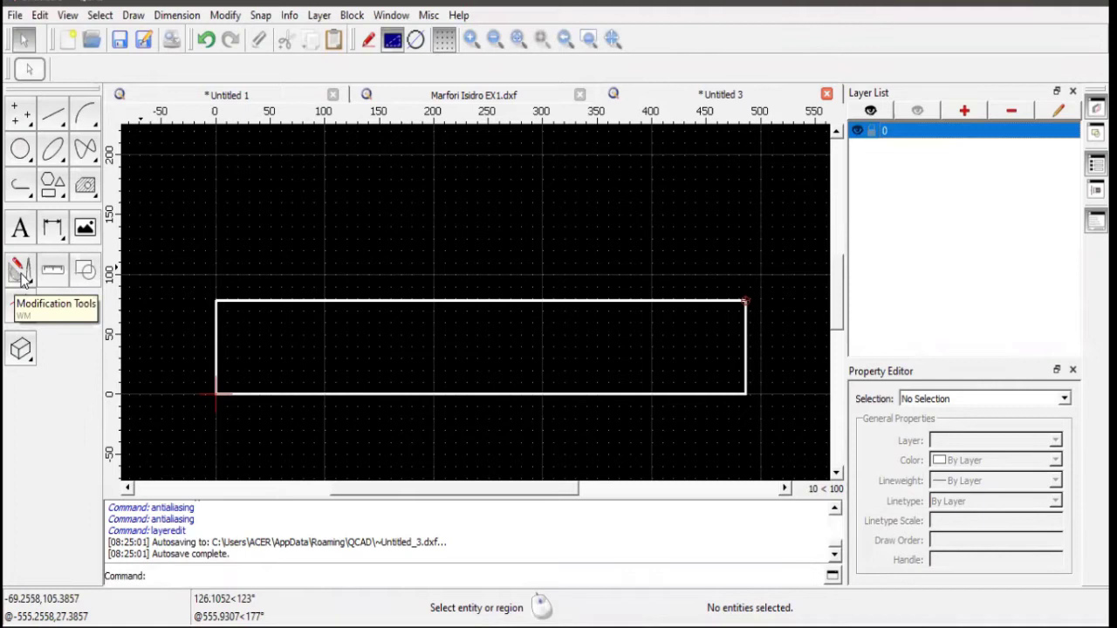
{"action": "left_click", "coordinate": [21, 271]}
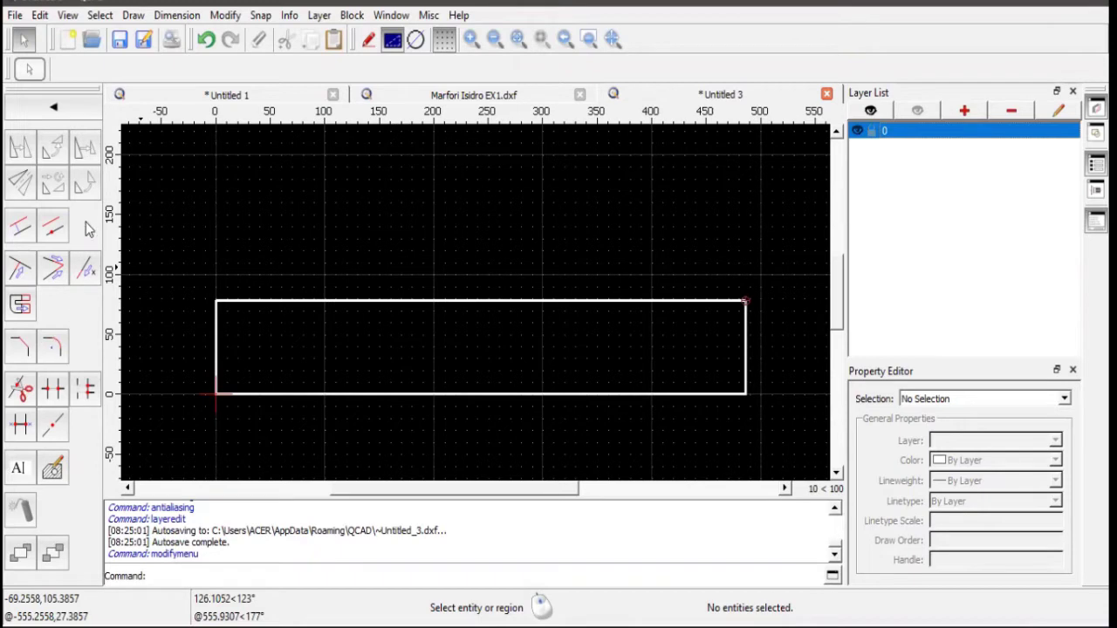
{"action": "left_click", "coordinate": [21, 347]}
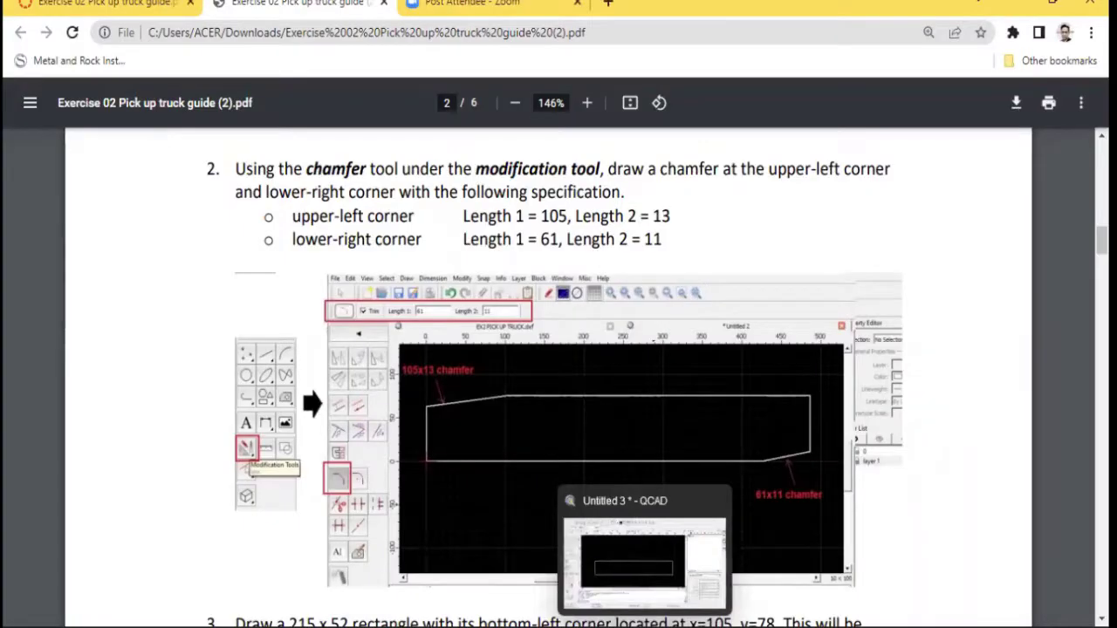
{"action": "left_click", "coordinate": [623, 486]}
{"action": "double_click", "coordinate": [170, 69]}
{"action": "type", "text": "105"}
{"action": "key", "text": "Tab"}
{"action": "type", "text": "13"}
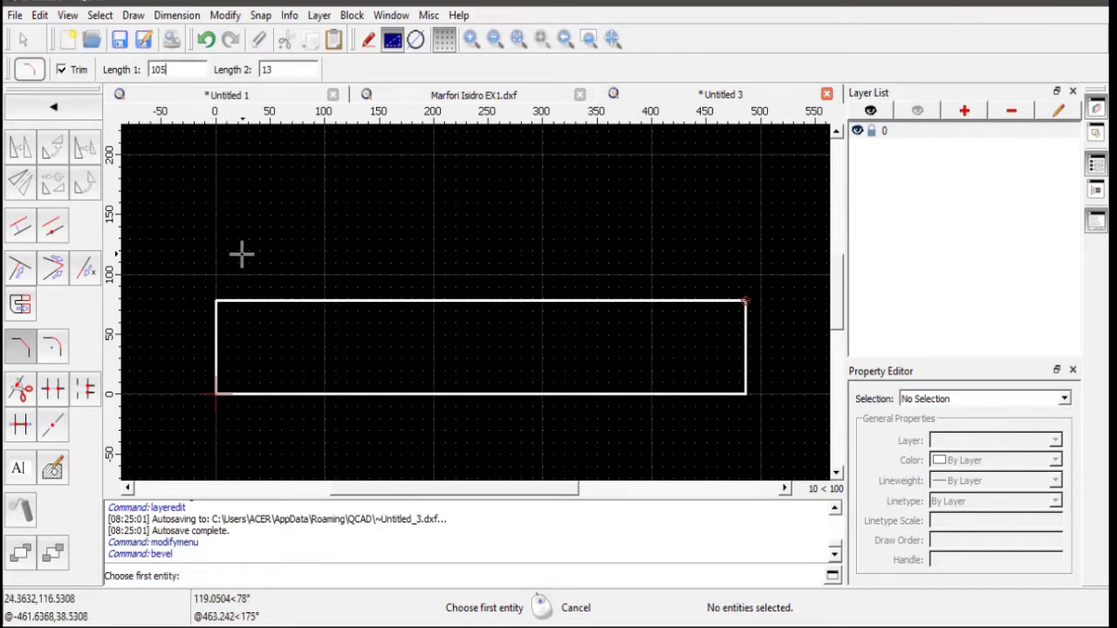
{"action": "left_click", "coordinate": [249, 300]}
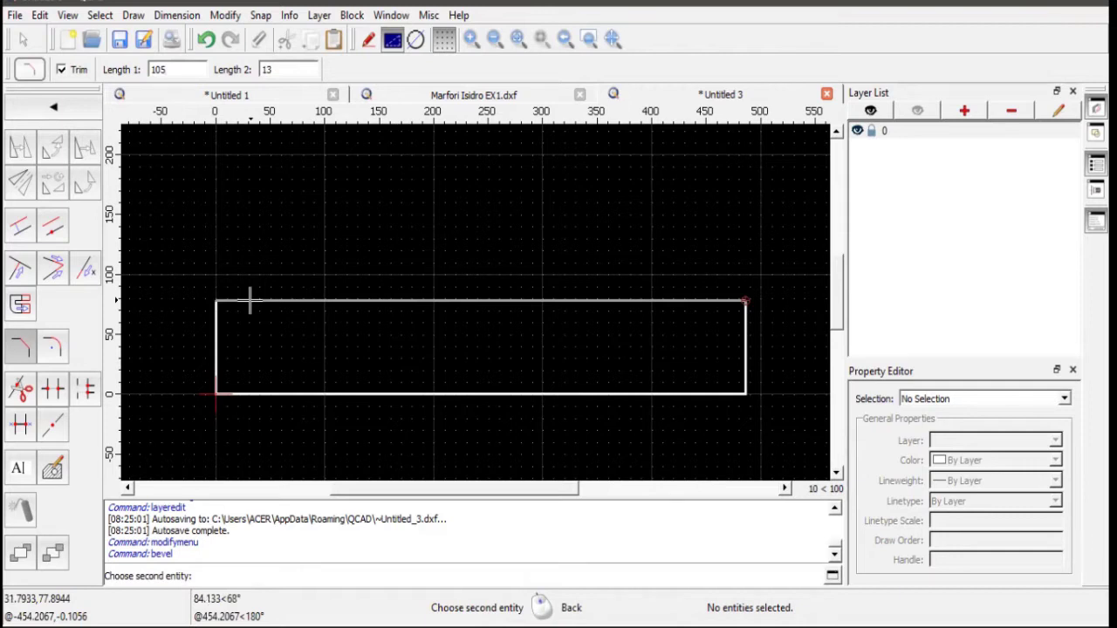
{"action": "left_click", "coordinate": [218, 333]}
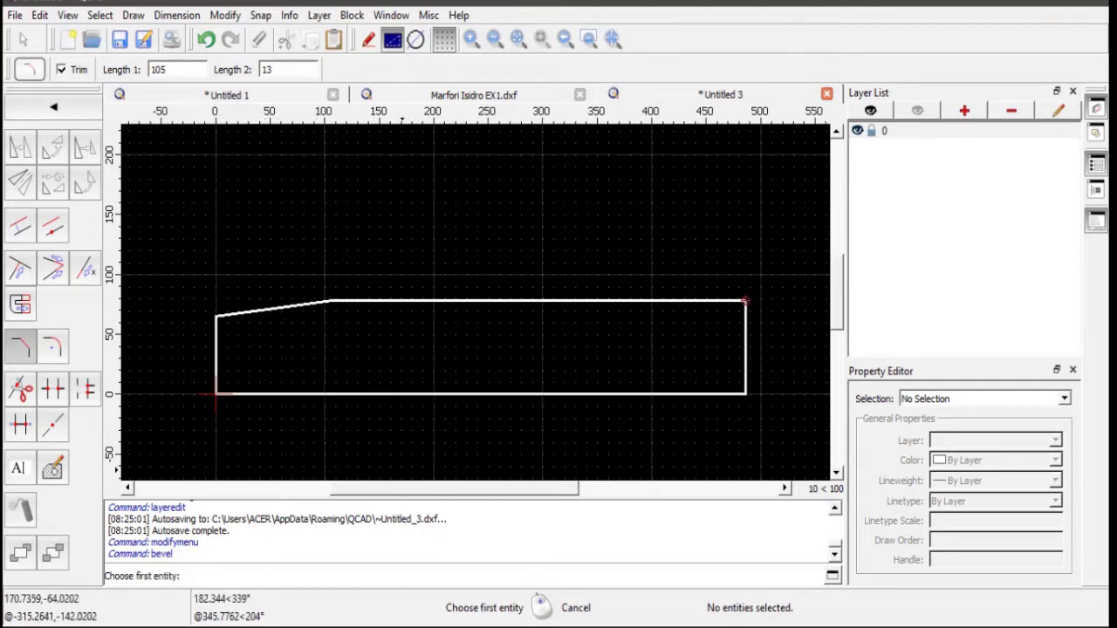
- Chamfer the rectangle's lower-right corner with Length 1 = 61 along the lower edge and Length 2 = 11 along the right edge
{"action": "key", "text": "alt+Tab"}
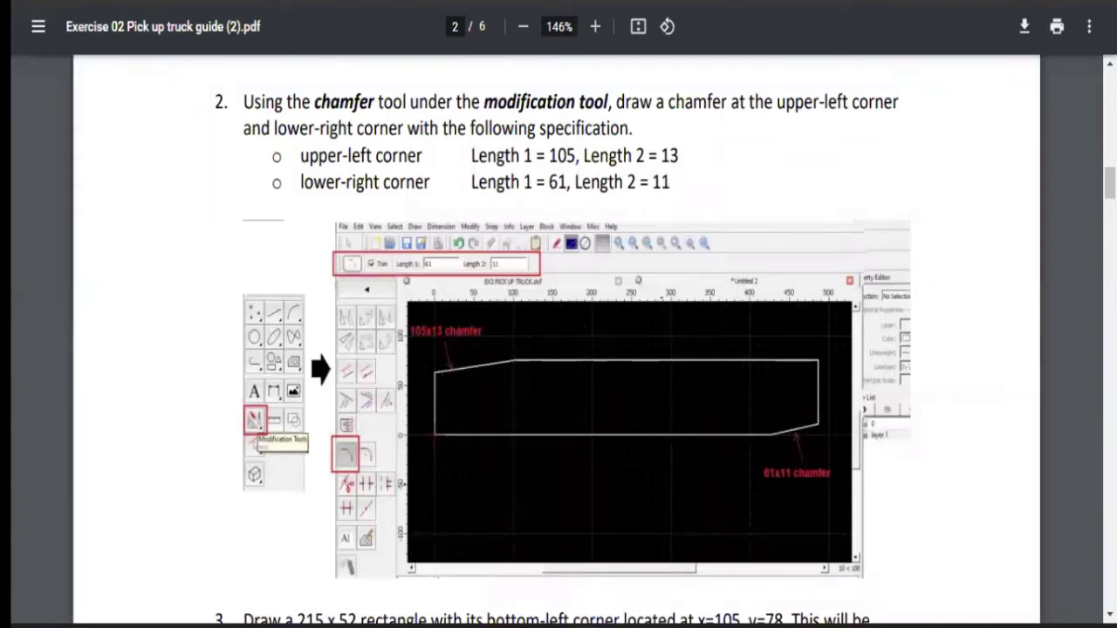
{"action": "key", "text": "alt+Tab"}
{"action": "left_click_drag", "start_coordinate": [170, 70], "coordinate": [111, 70]}
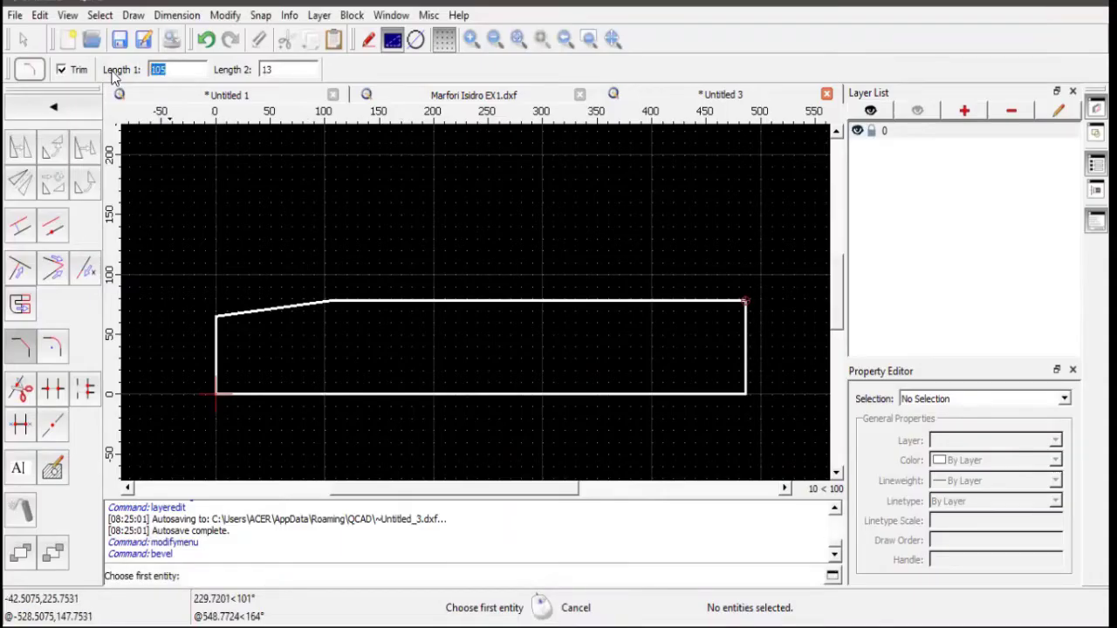
{"action": "type", "text": "61"}
{"action": "left_click_drag", "start_coordinate": [277, 69], "coordinate": [238, 77]}
{"action": "type", "text": "11"}
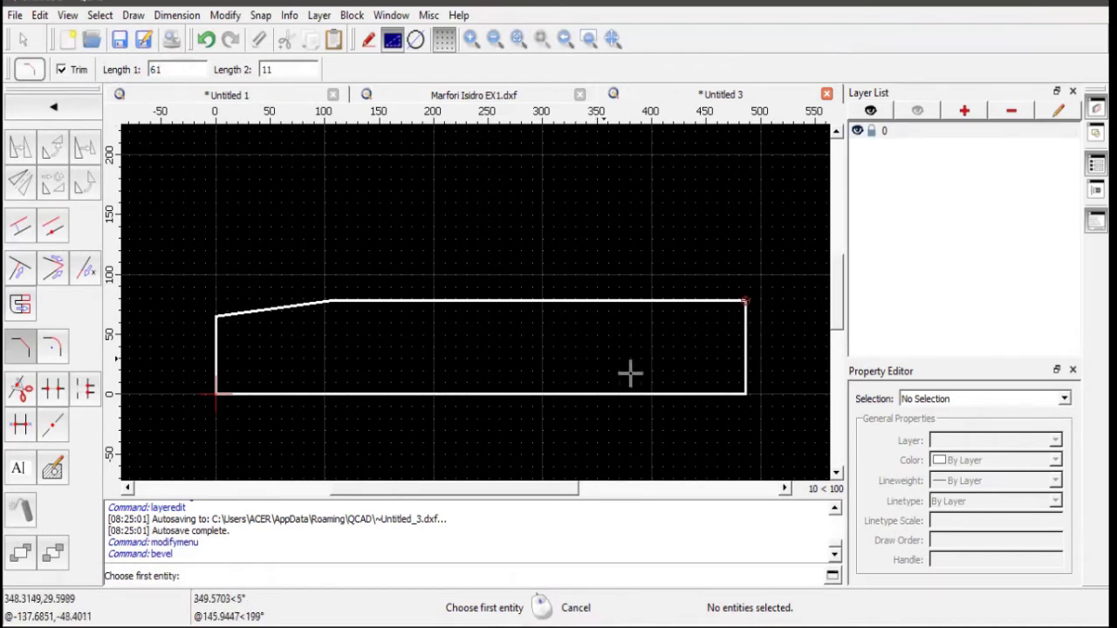
{"action": "left_click", "coordinate": [711, 392]}
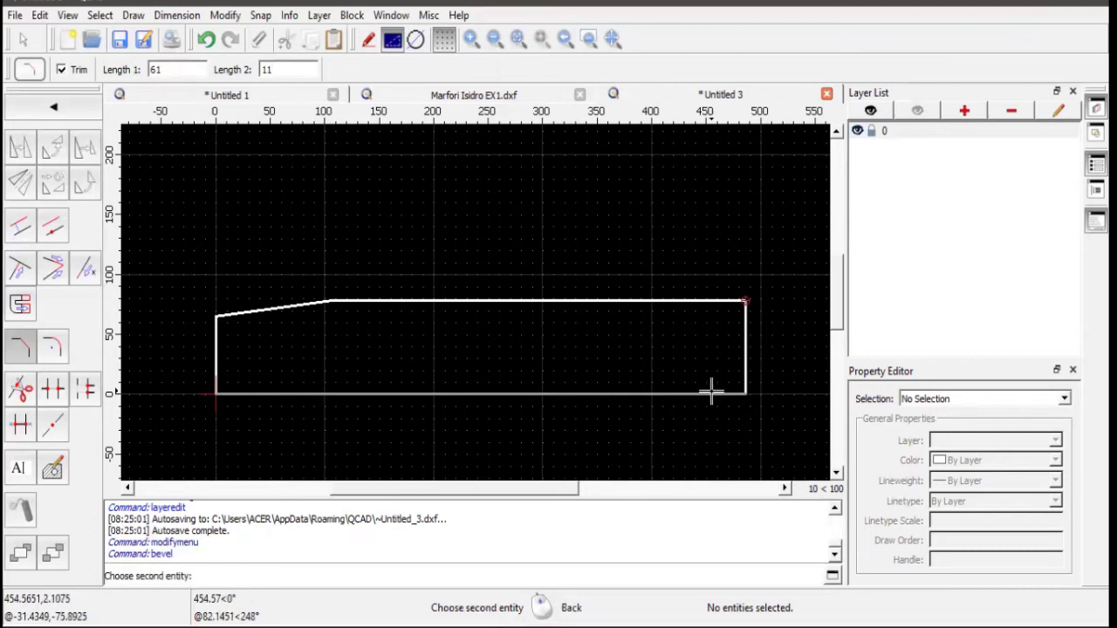
{"action": "left_click", "coordinate": [747, 366]}
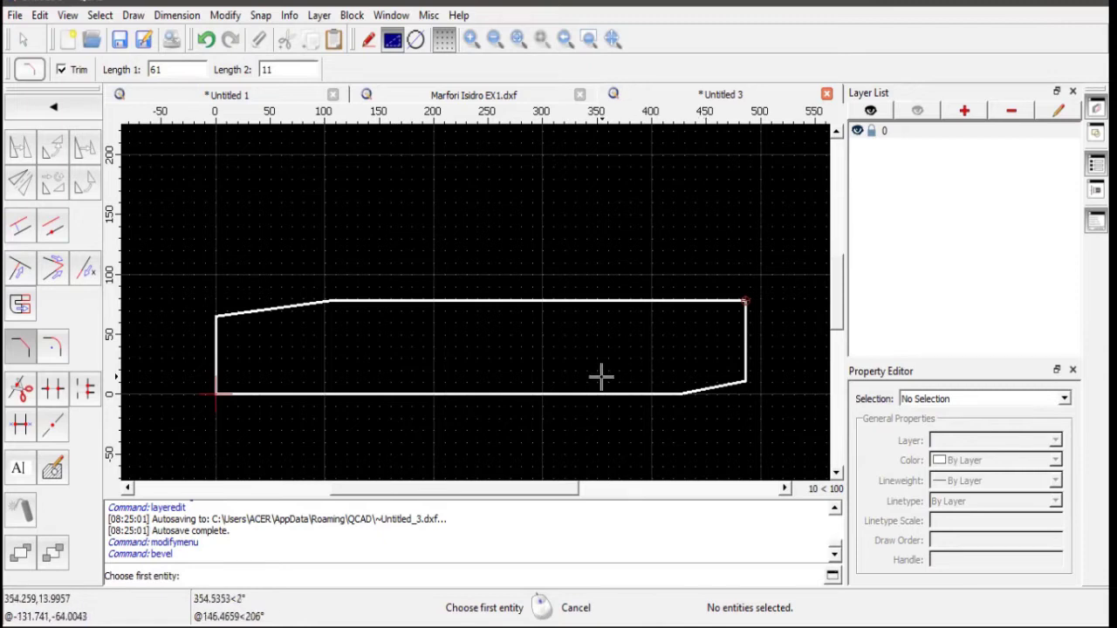
- Check the guide, and in QCAD draw a 215 x 52 cab rectangle starting at the upper end of the 105 x 13 chamfer
{"action": "key", "text": "alt+Tab"}
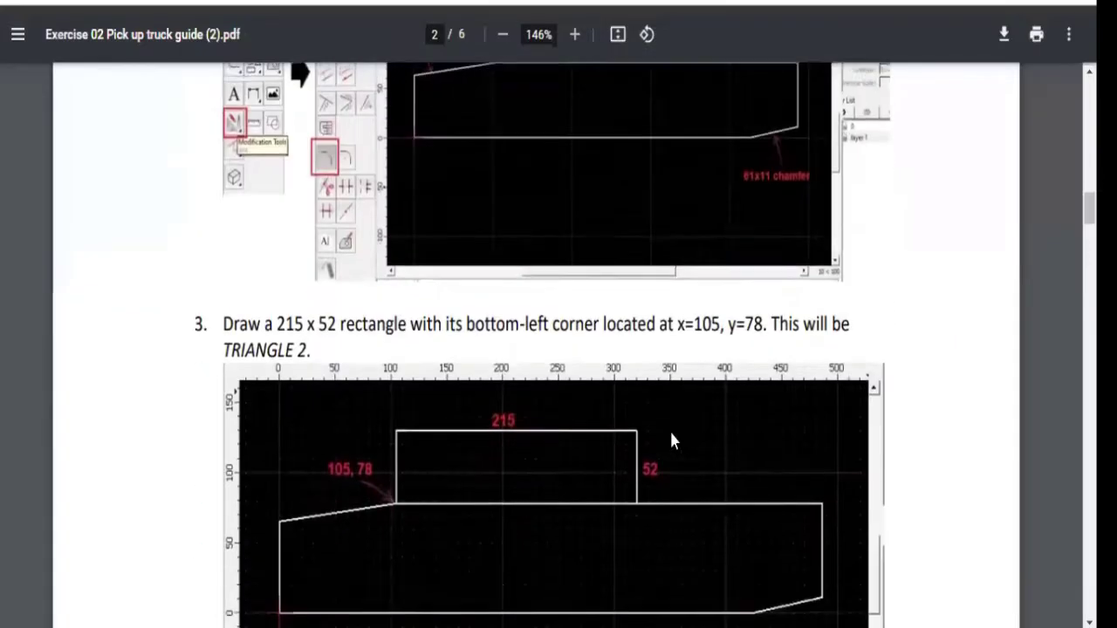
{"action": "scroll", "coordinate": [670, 432], "scroll_direction": "down", "scroll_amount": 3}
{"action": "scroll", "coordinate": [672, 441], "scroll_direction": "up", "scroll_amount": 1}
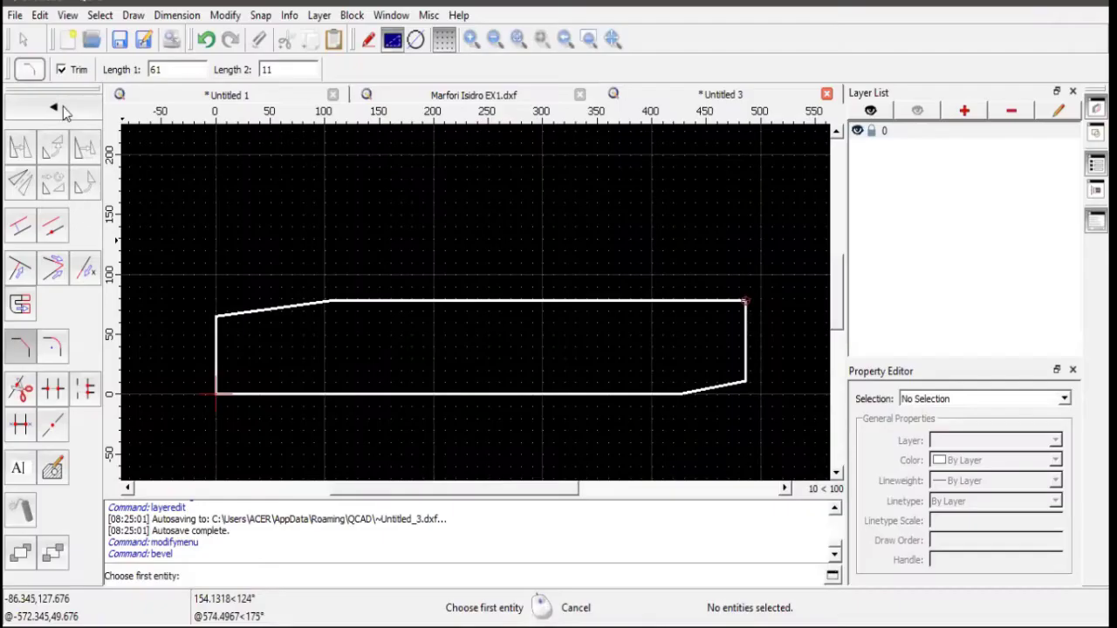
{"action": "left_click", "coordinate": [56, 188]}
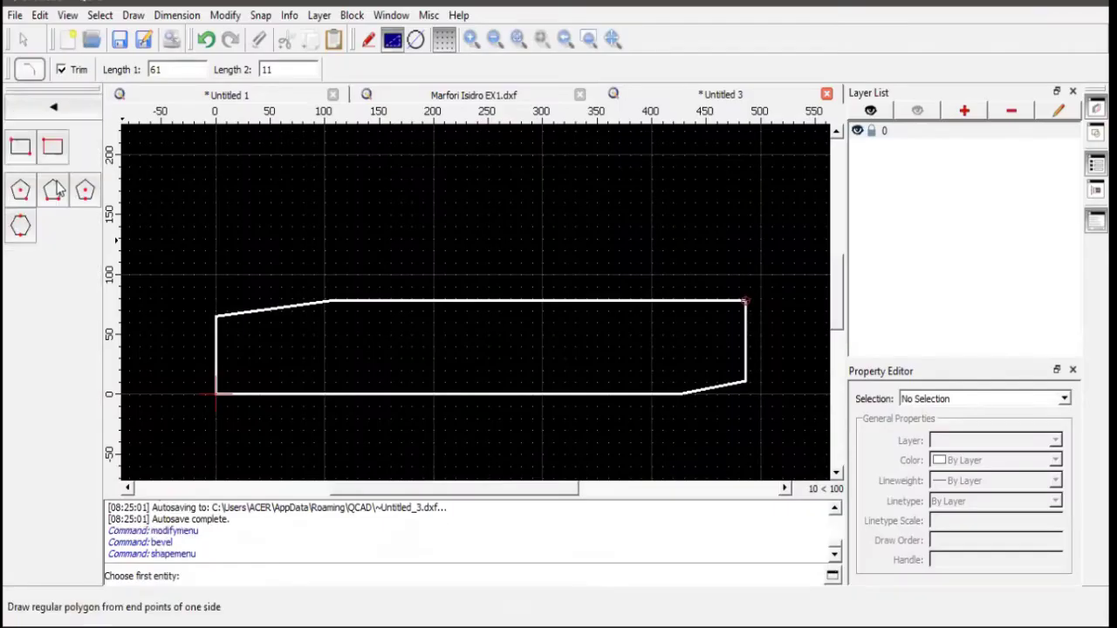
{"action": "left_click", "coordinate": [20, 147]}
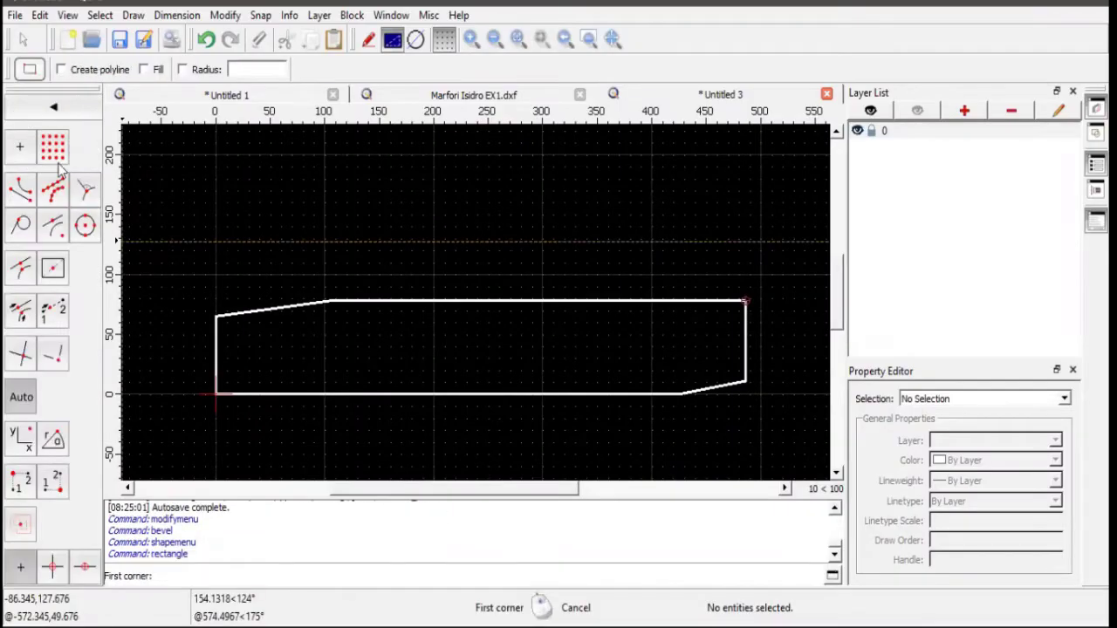
{"action": "left_click", "coordinate": [331, 301]}
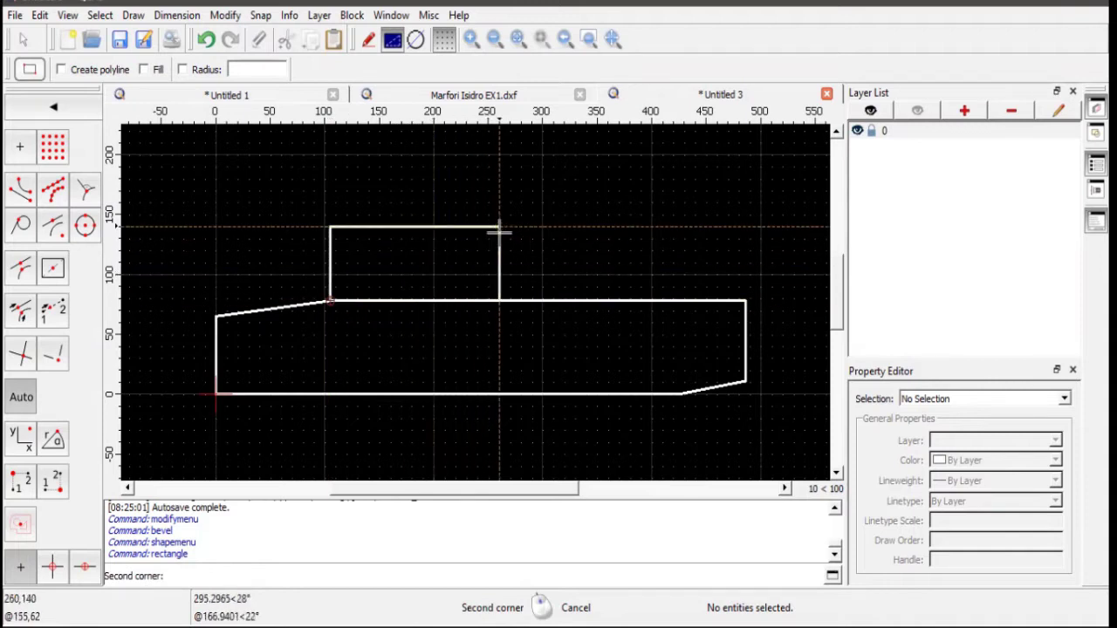
{"action": "type", "text": "@215,52"}
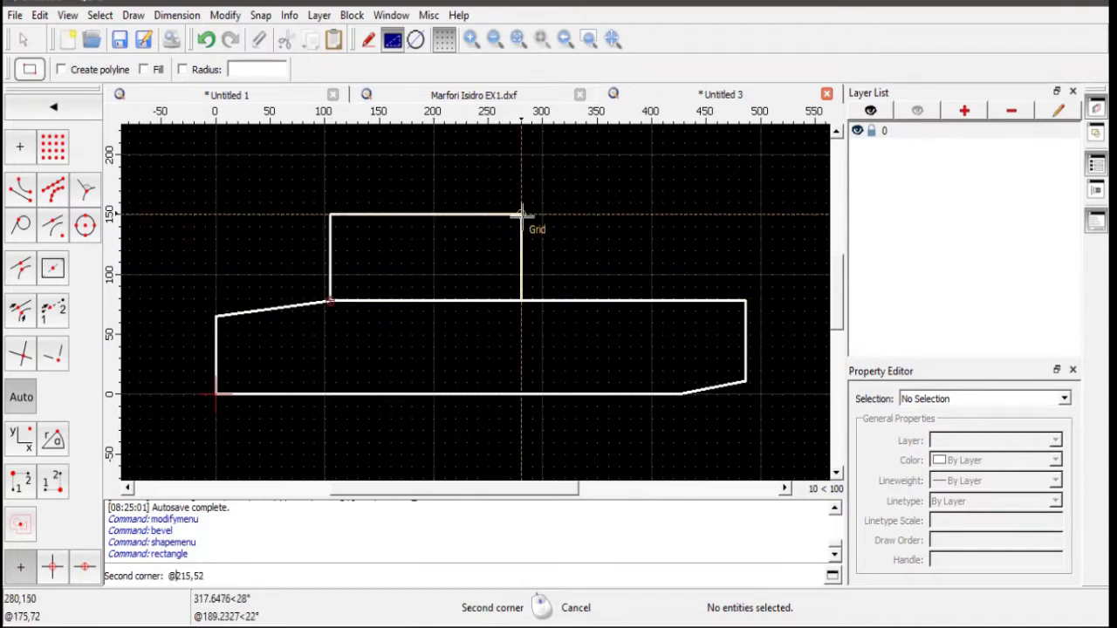
{"action": "key", "text": "Return"}
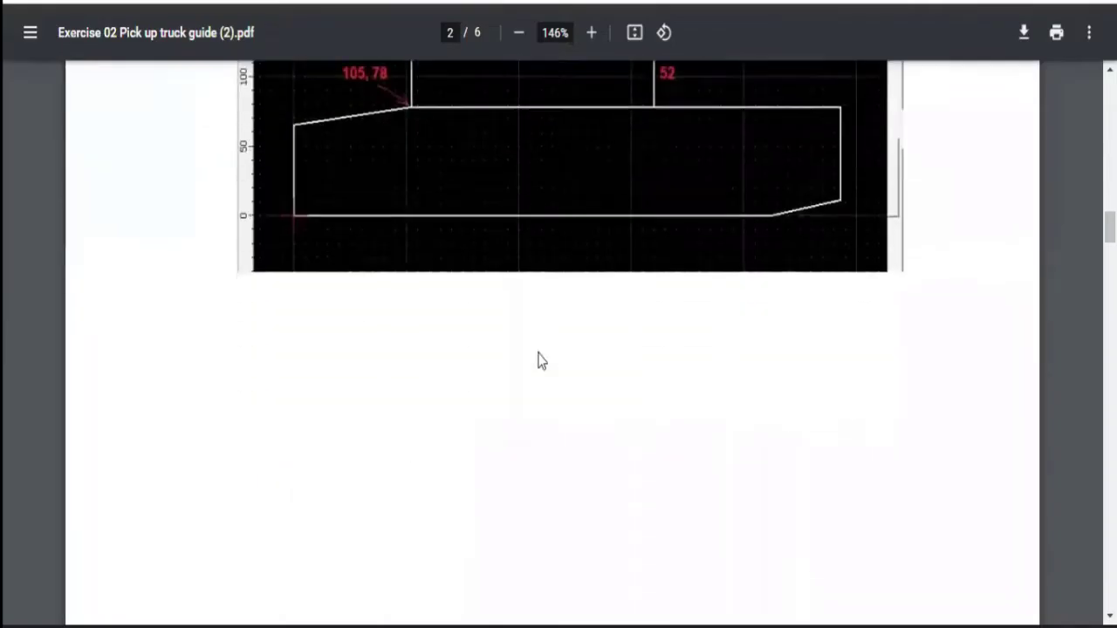
- Check the guide's step 4, and in QCAD chamfer the cab rectangle's upper-left corner with Length 1 = 45 and Length 2 = 52
{"action": "scroll", "coordinate": [538, 360], "scroll_direction": "down", "scroll_amount": 7}
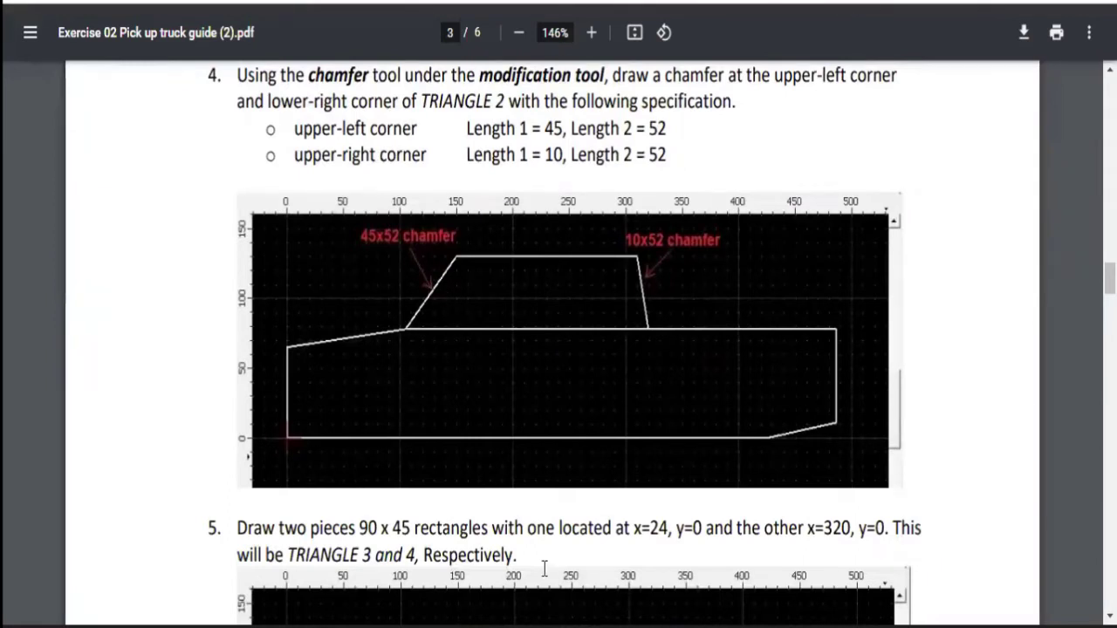
{"action": "key", "text": "alt+Tab"}
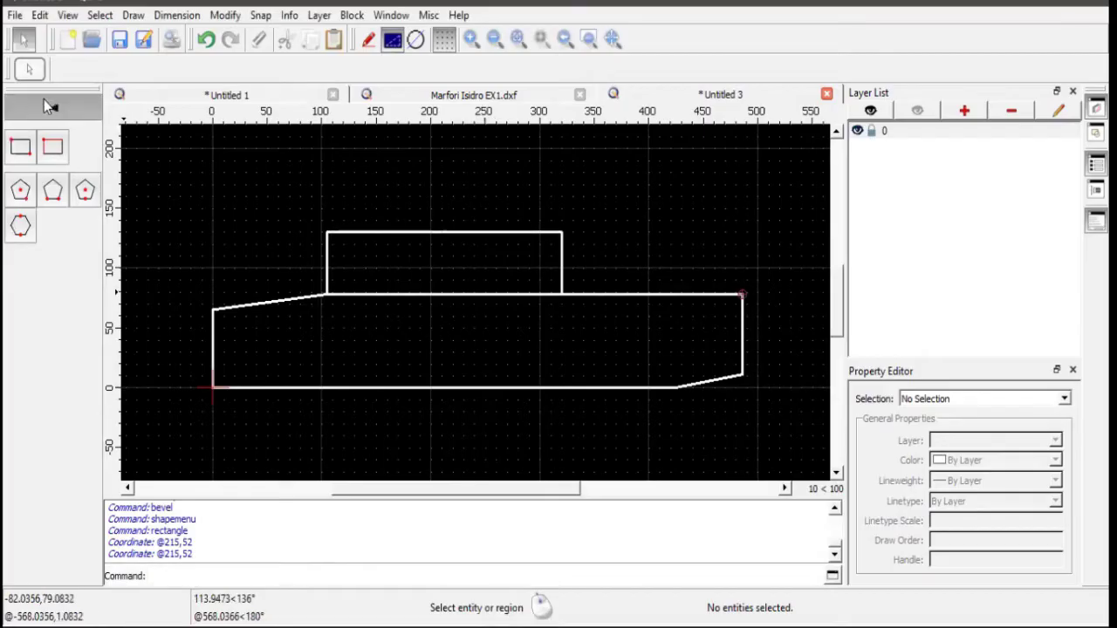
{"action": "left_click", "coordinate": [44, 100]}
{"action": "left_click", "coordinate": [20, 268]}
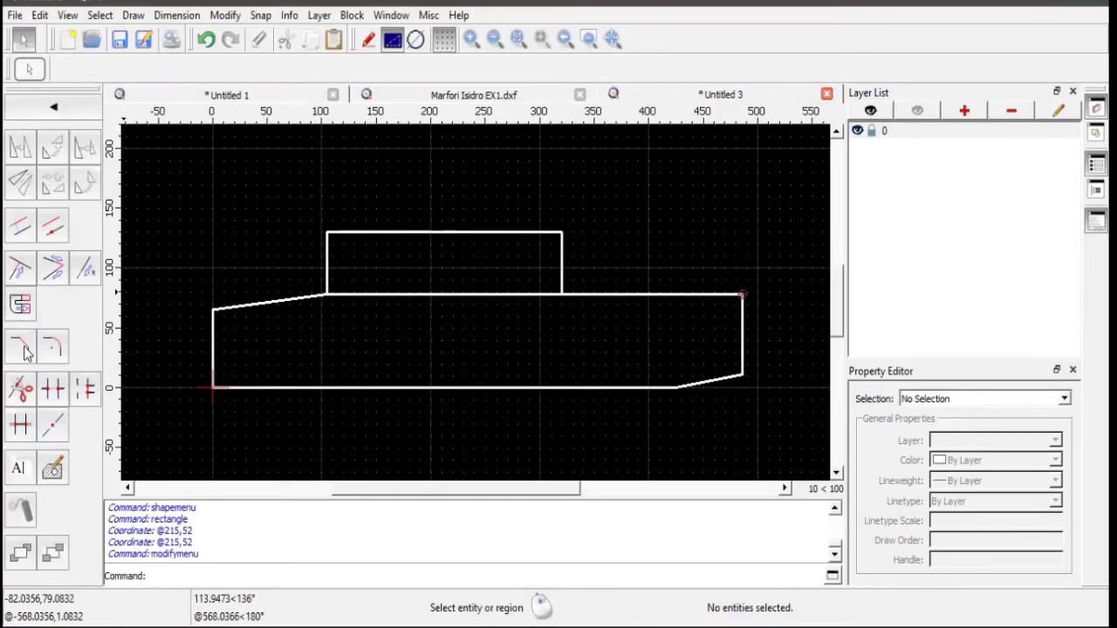
{"action": "left_click", "coordinate": [20, 347]}
{"action": "double_click", "coordinate": [158, 69]}
{"action": "type", "text": "45"}
{"action": "key", "text": "Tab"}
{"action": "type", "text": "52"}
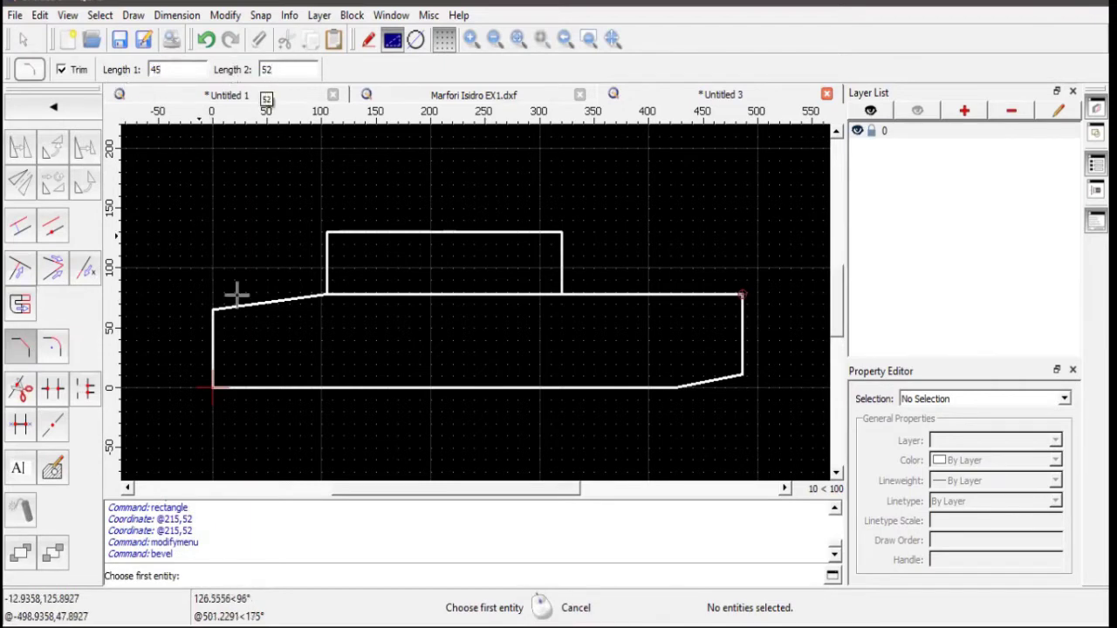
{"action": "left_click", "coordinate": [362, 231]}
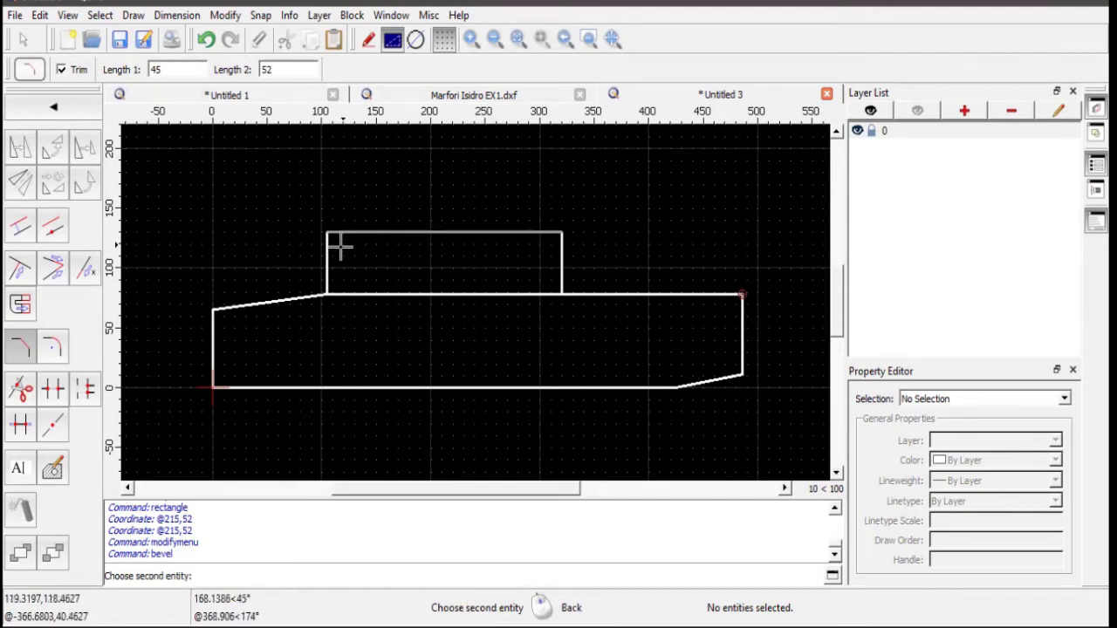
{"action": "left_click", "coordinate": [329, 254]}
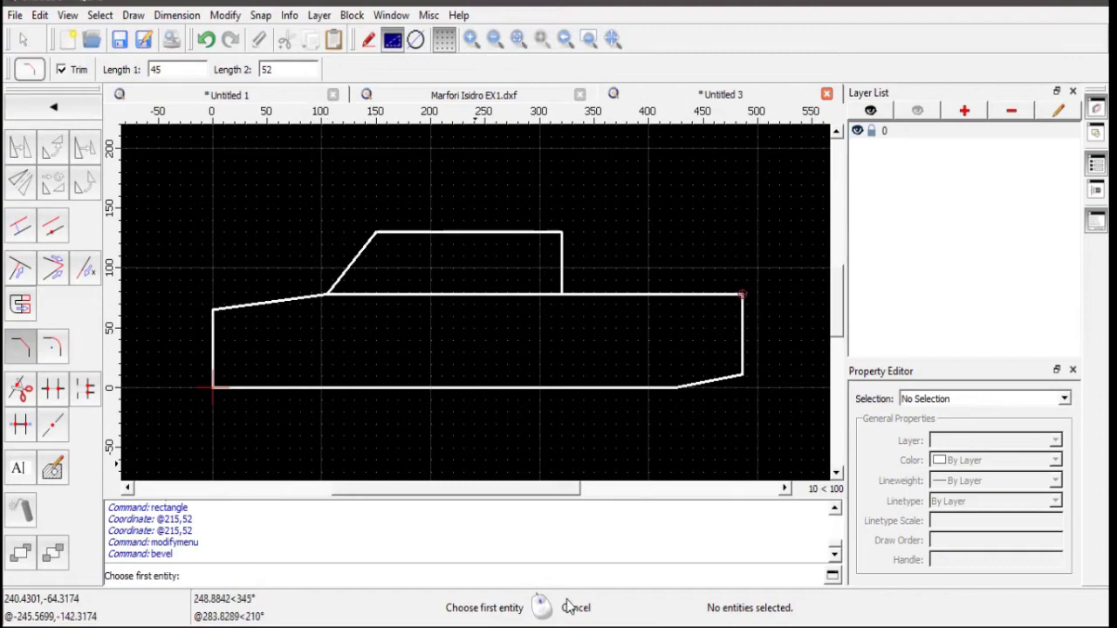
- Chamfer the cab's upper-right corner with Length 1 = 10 along the roof edge and Length 2 = 52 along the rear edge
{"action": "left_click", "coordinate": [572, 524]}
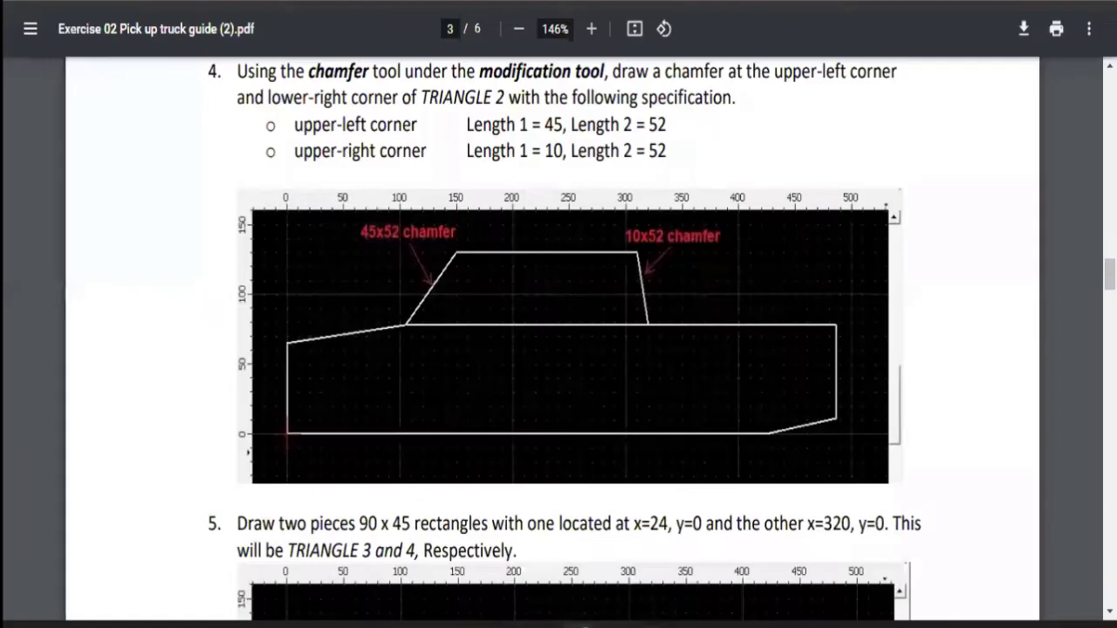
{"action": "left_click", "coordinate": [568, 554]}
{"action": "left_click_drag", "start_coordinate": [164, 69], "coordinate": [119, 72]}
{"action": "type", "text": "10"}
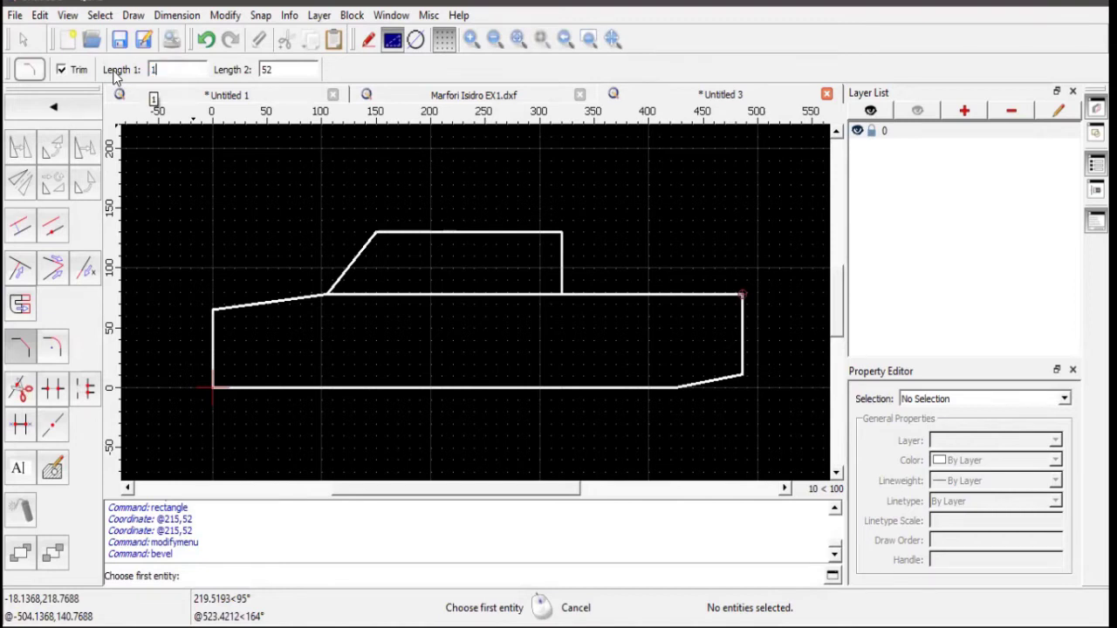
{"action": "left_click", "coordinate": [540, 232]}
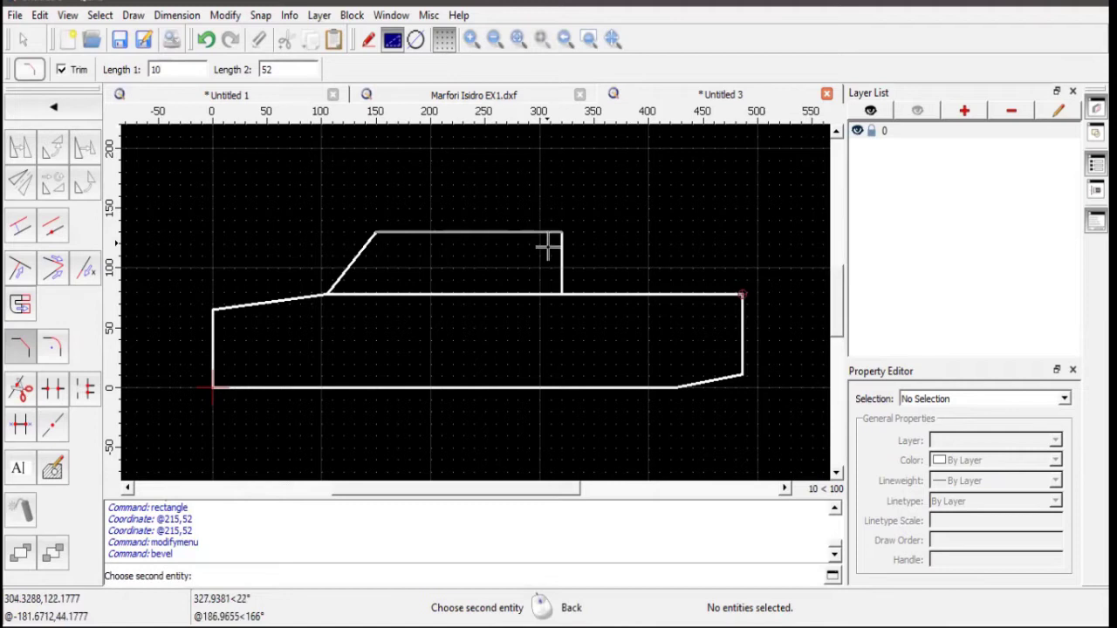
{"action": "left_click", "coordinate": [558, 253]}
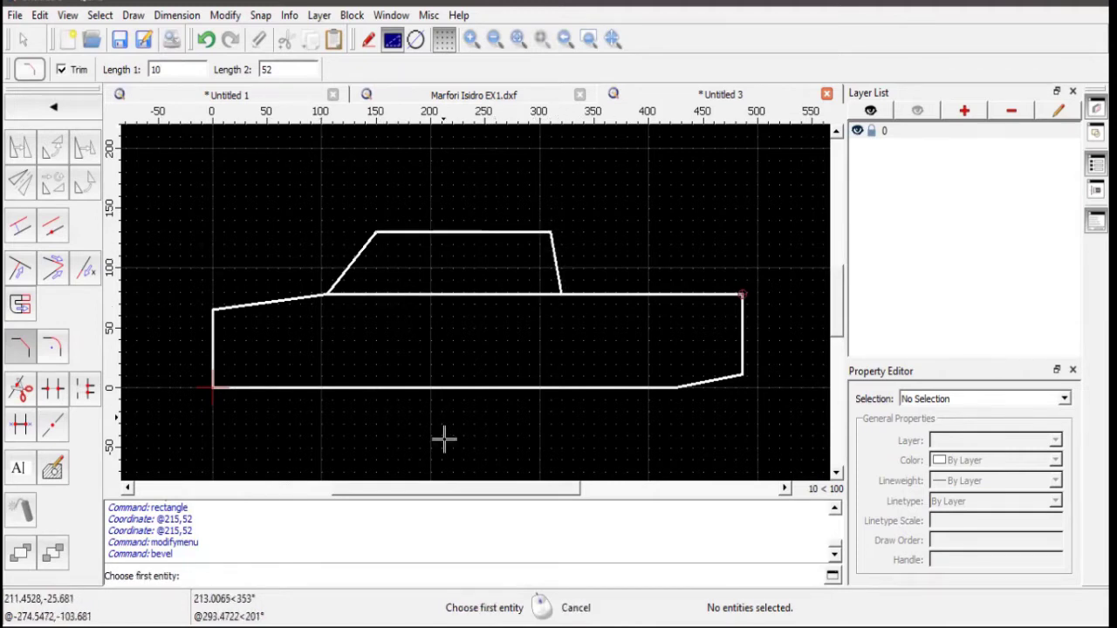
- Check the guide's step 5, and in QCAD draw a 90 x 45 front wheel-opening rectangle with its lower-left corner at 24,0
{"action": "key", "text": "alt+Tab"}
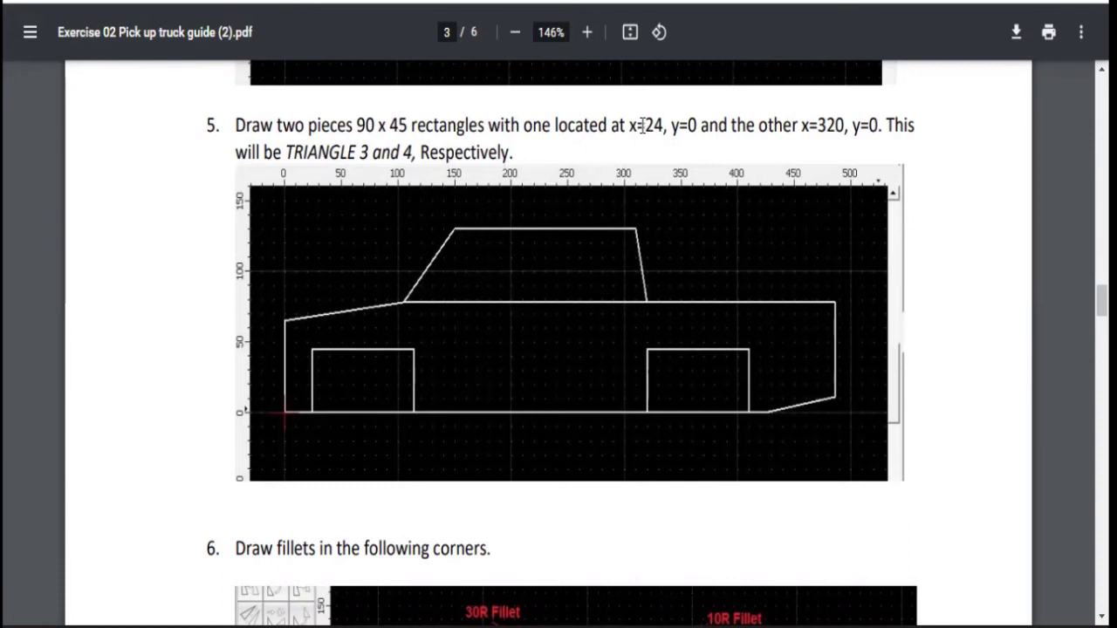
{"action": "left_click", "coordinate": [646, 625]}
{"action": "right_click", "coordinate": [54, 229]}
{"action": "left_click", "coordinate": [53, 185]}
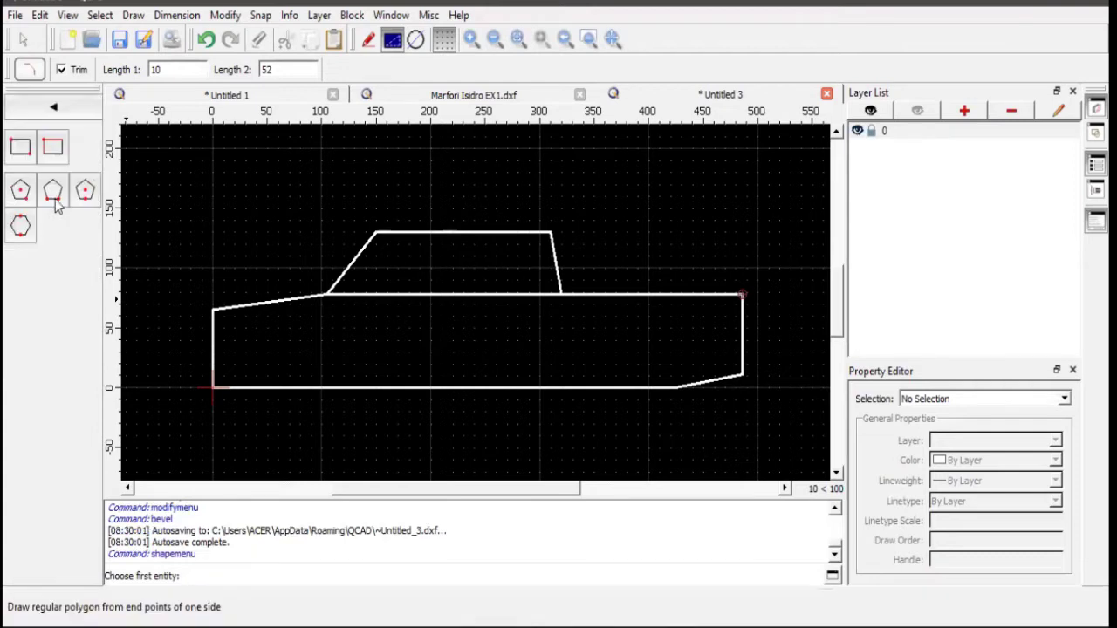
{"action": "left_click", "coordinate": [20, 147]}
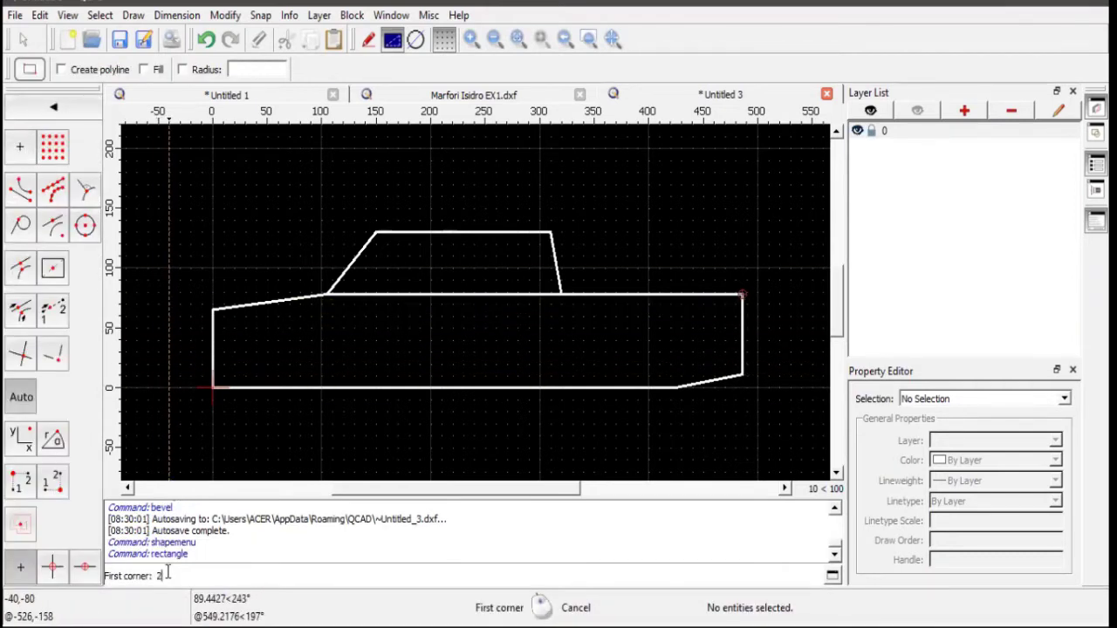
{"action": "type", "text": "24,0"}
{"action": "key", "text": "Return"}
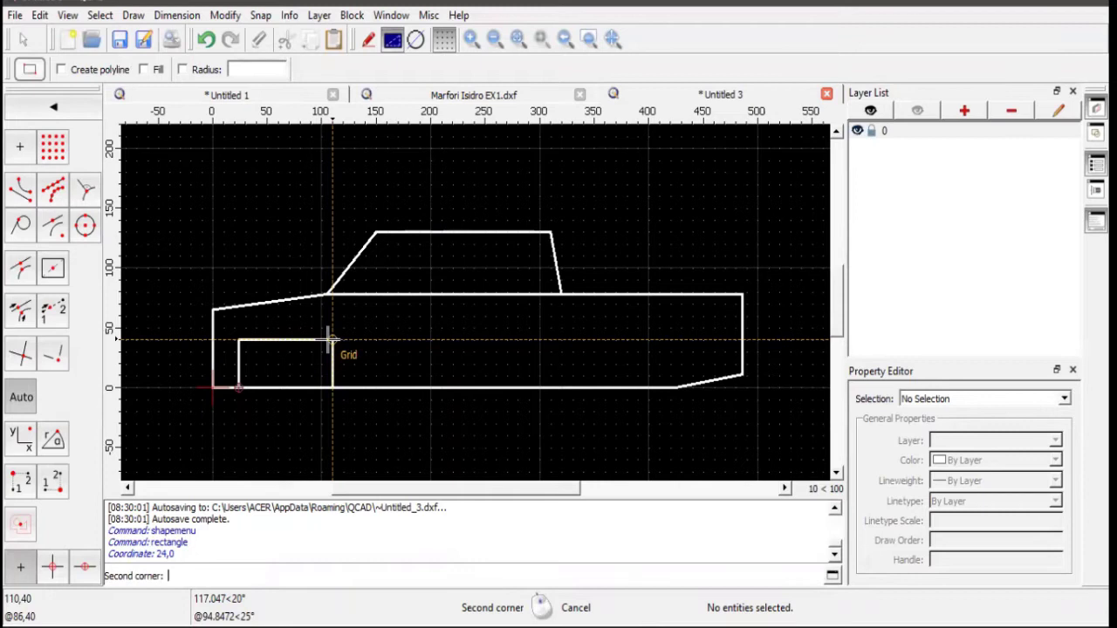
{"action": "type", "text": "@90"}
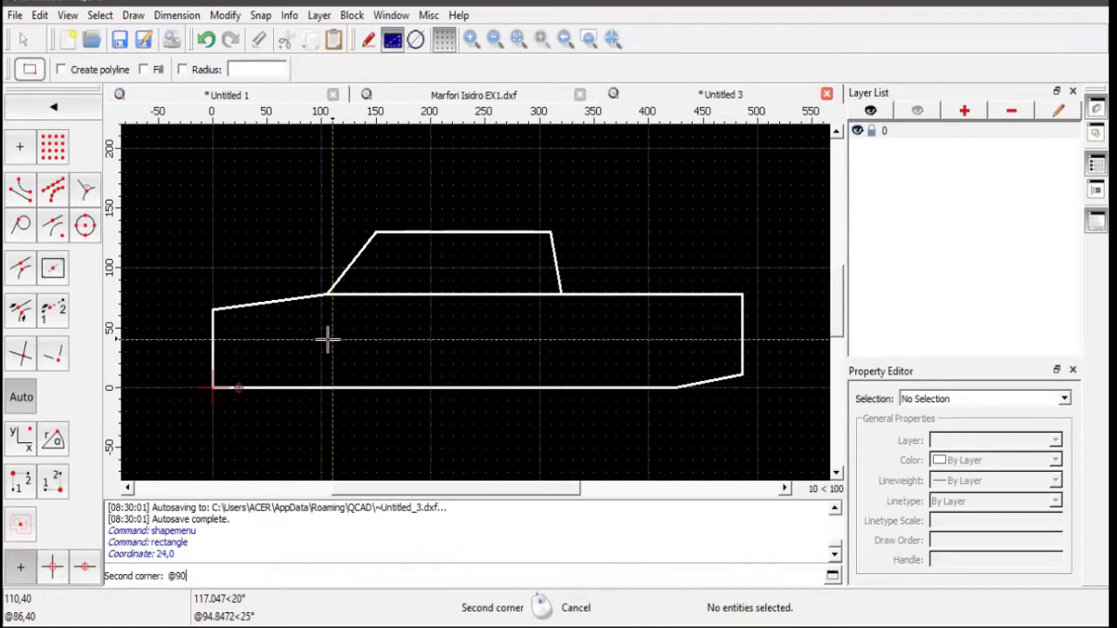
{"action": "type", "text": ",45"}
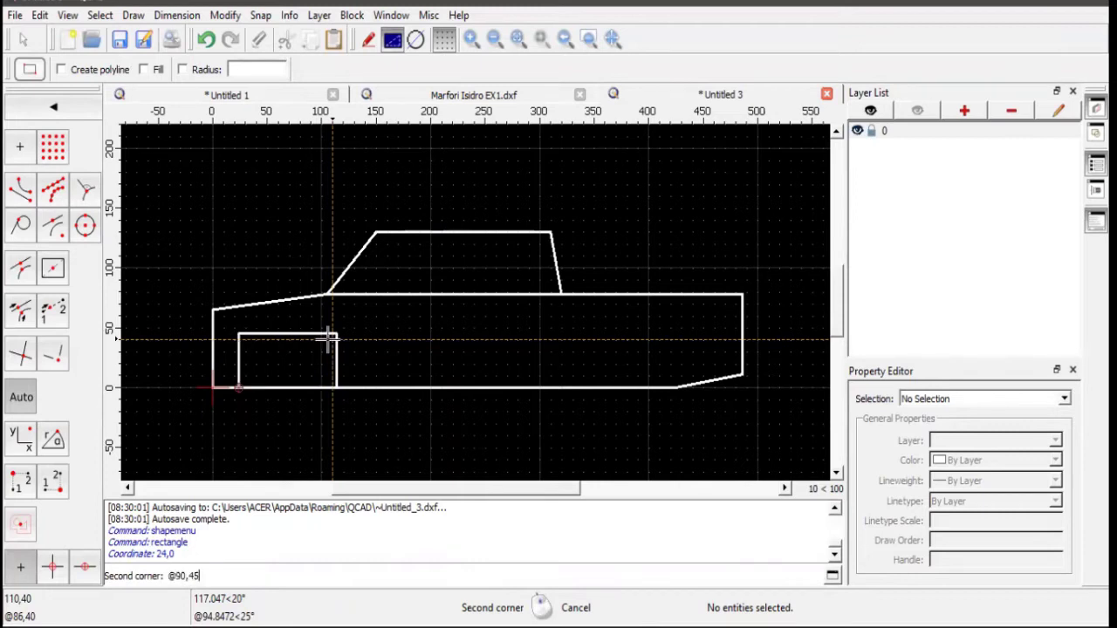
{"action": "key", "text": "Return"}
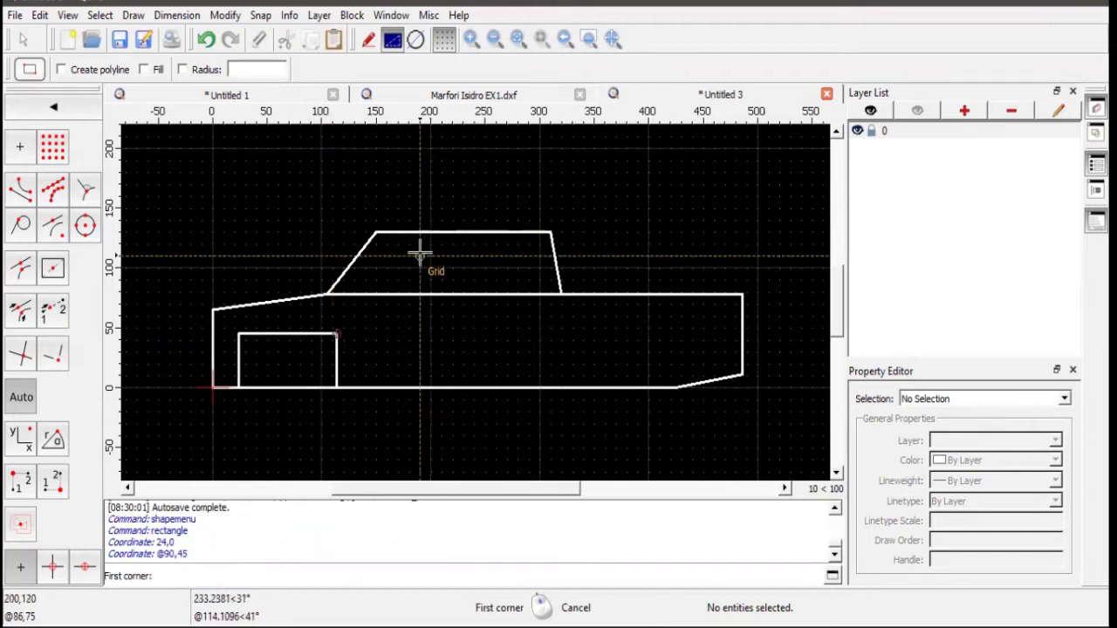
- Draw a 90 x 45 rear wheel-opening rectangle with its lower-left corner at 320,0
{"action": "type", "text": "32"}
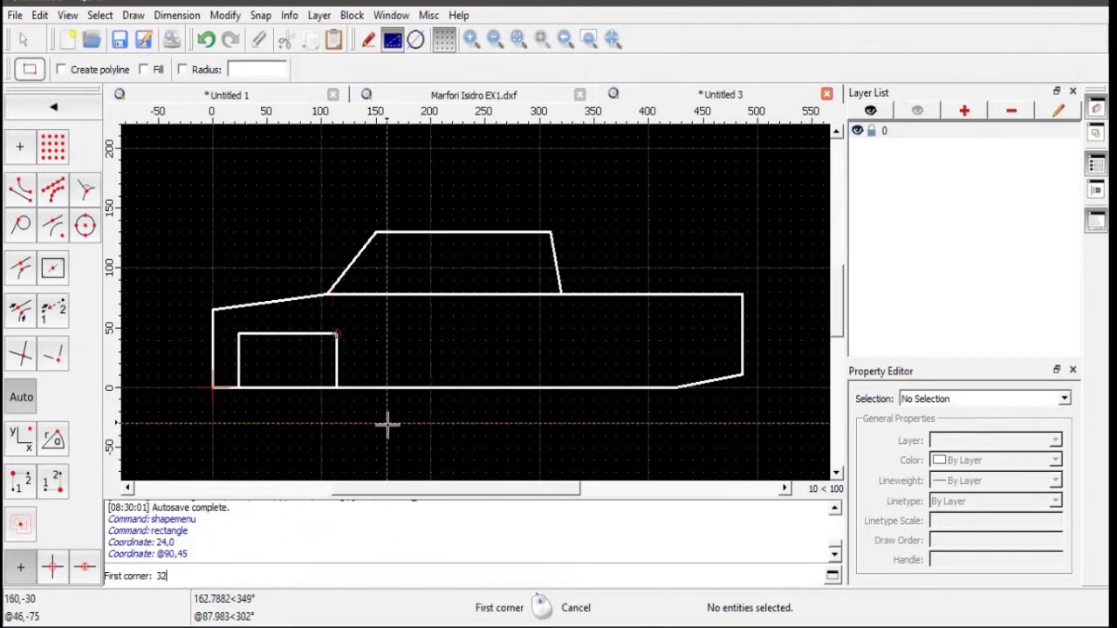
{"action": "type", "text": "0,0"}
{"action": "key", "text": "Return"}
{"action": "type", "text": "@"}
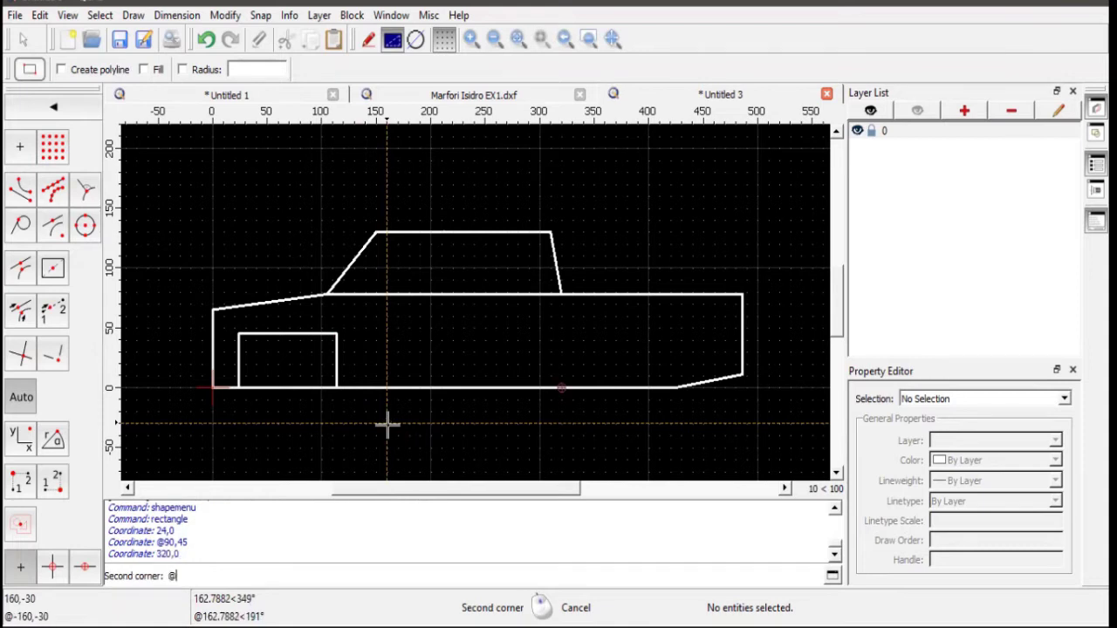
{"action": "type", "text": "90,45"}
{"action": "key", "text": "Return"}
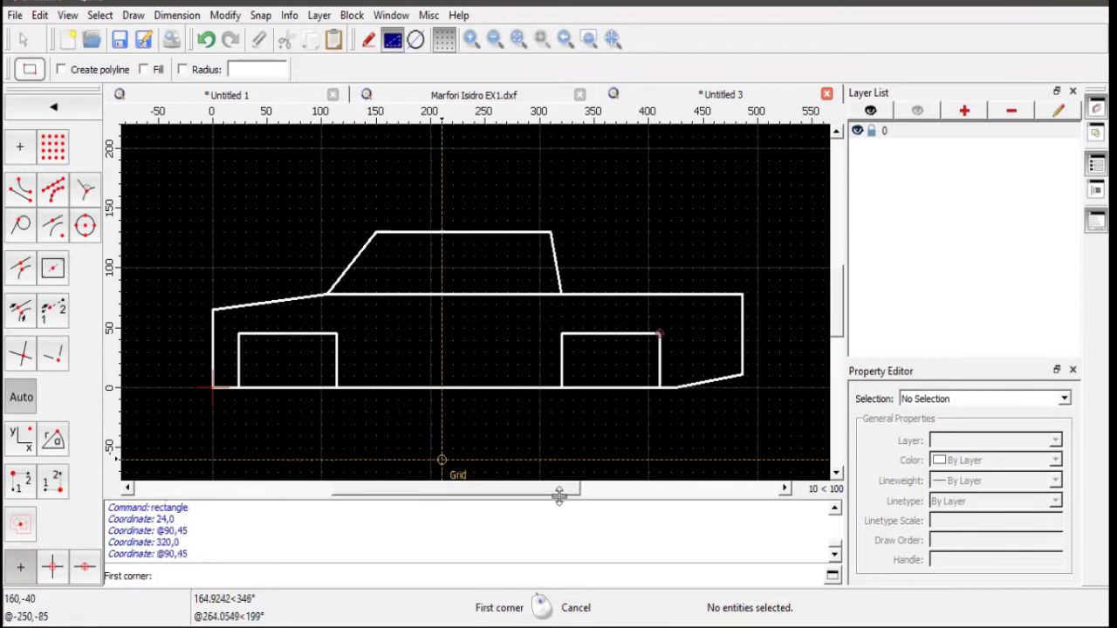
- Check the guide's fillet drawing, and in QCAD round the hood's front corner and the cab's upper-left corner with trimmed radius 30 fillets
{"action": "key", "text": "alt+Tab"}
{"action": "scroll", "coordinate": [541, 404], "scroll_direction": "down", "scroll_amount": 3}
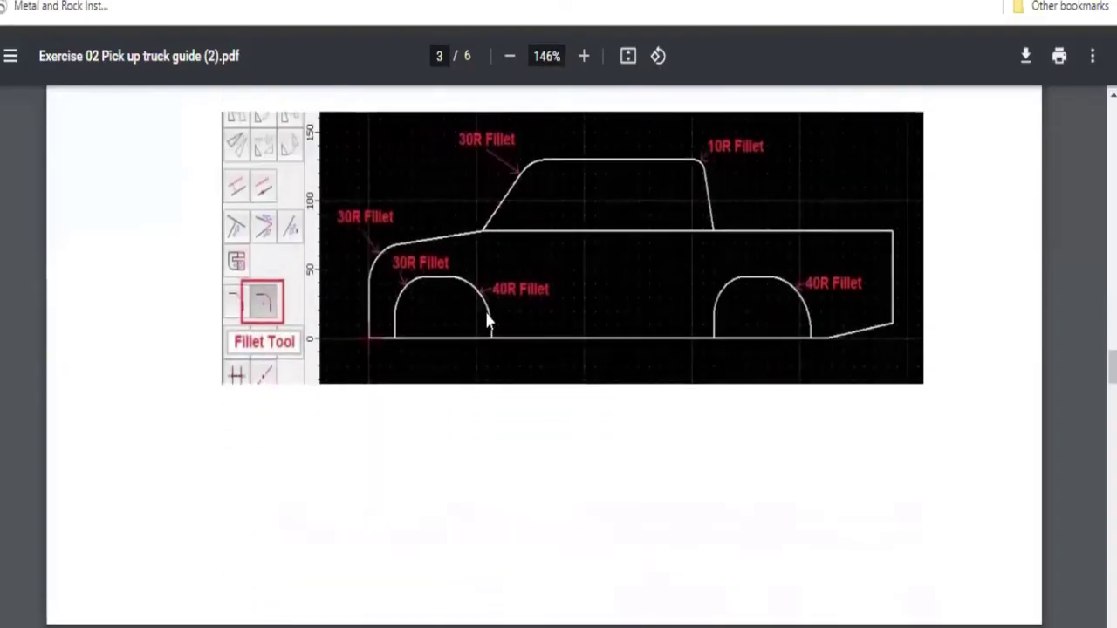
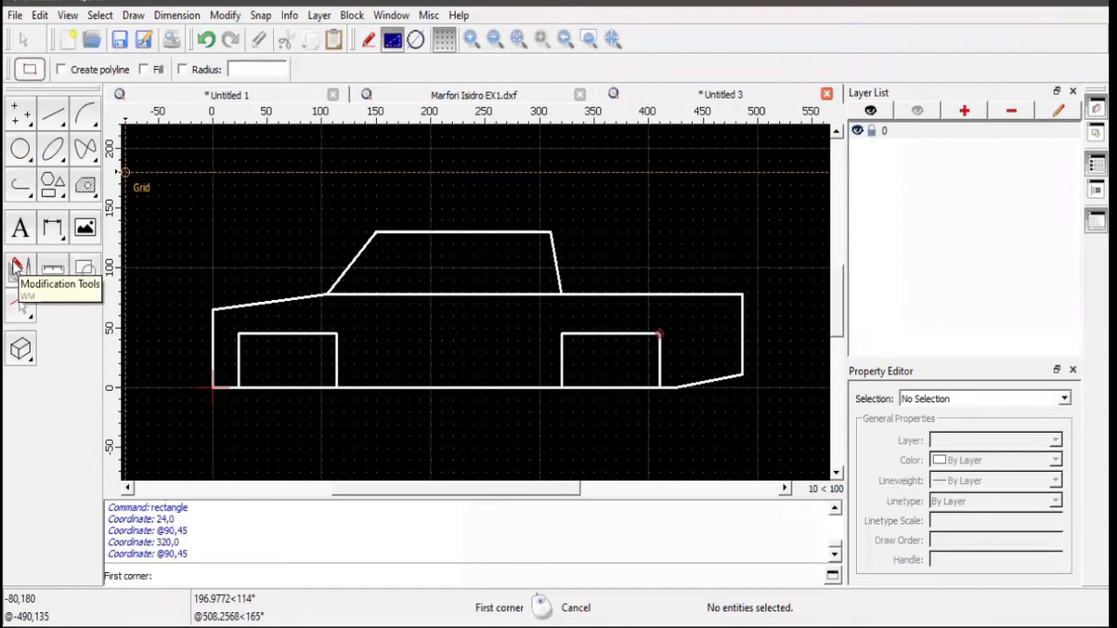
{"action": "left_click", "coordinate": [19, 269]}
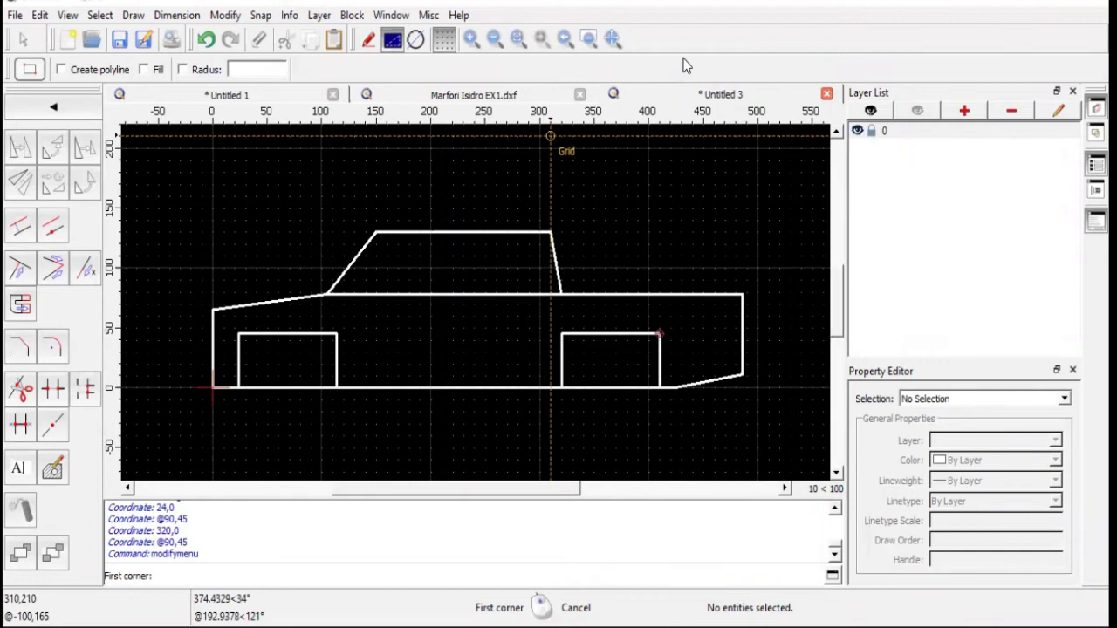
{"action": "left_click", "coordinate": [55, 350]}
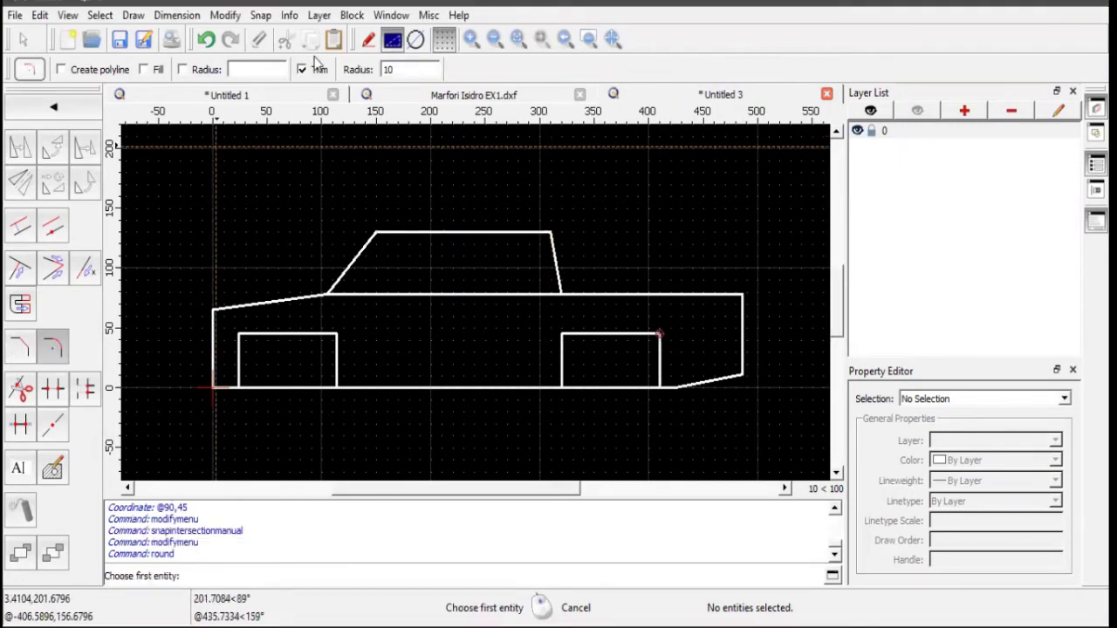
{"action": "key", "text": "Tab"}
{"action": "type", "text": "3"}
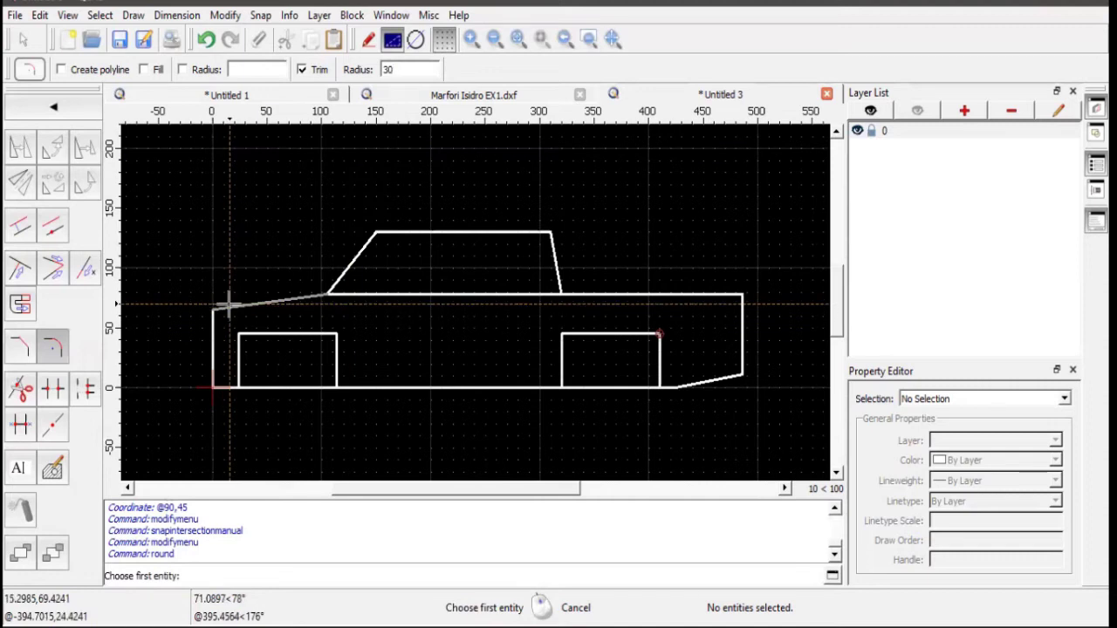
{"action": "left_click", "coordinate": [228, 306]}
{"action": "left_click", "coordinate": [219, 318]}
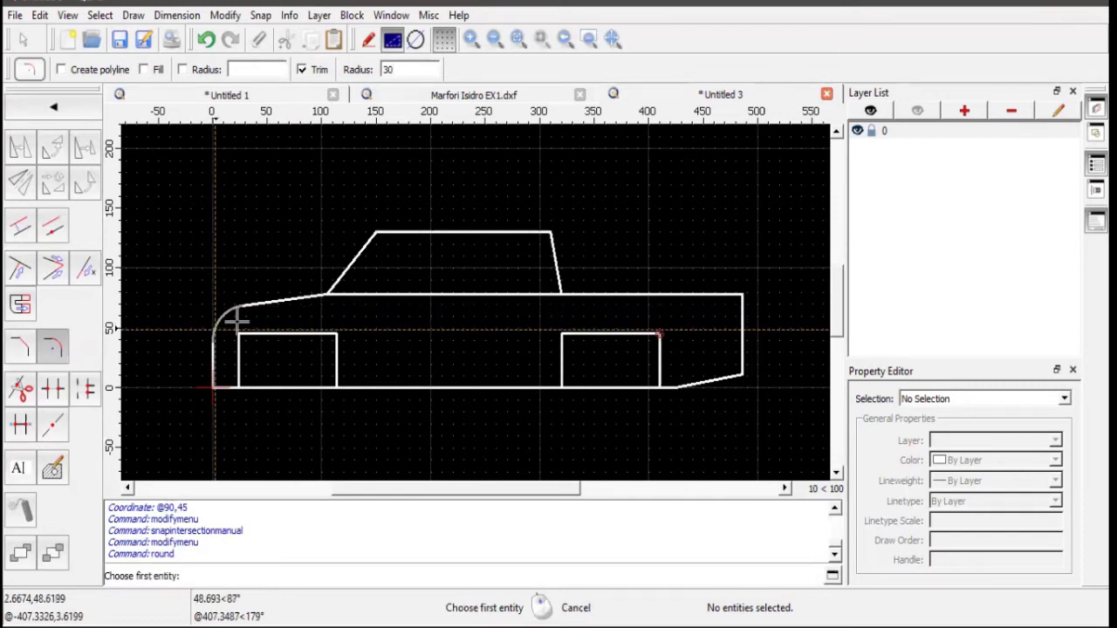
{"action": "left_click", "coordinate": [398, 233]}
{"action": "left_click", "coordinate": [363, 254]}
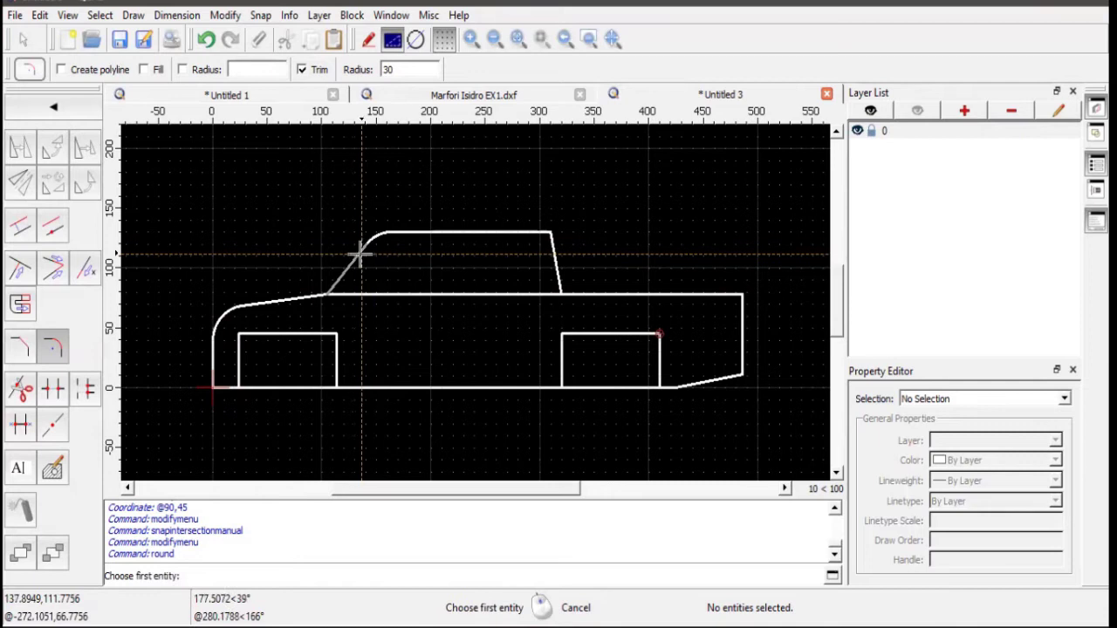
- Fillet the upper-left corners of the front and rear wheel-opening rectangles with radius 30
{"action": "left_click", "coordinate": [252, 335]}
{"action": "left_click", "coordinate": [240, 349]}
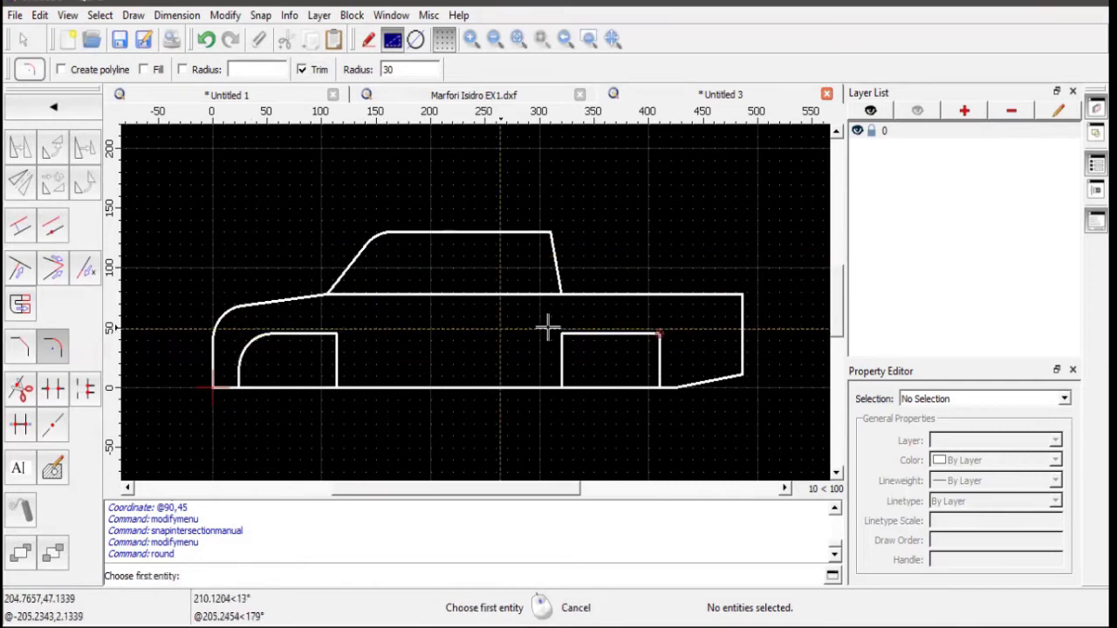
{"action": "left_click", "coordinate": [580, 334]}
{"action": "left_click", "coordinate": [563, 349]}
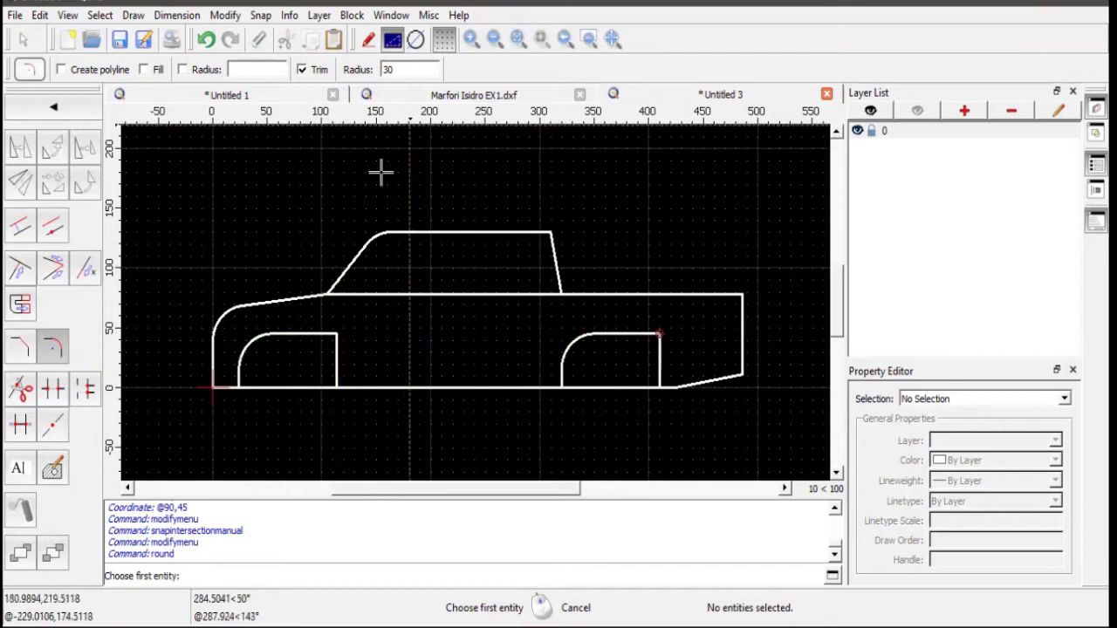
- Fillet the upper-right corners of both wheel-opening rectangles with radius 40
{"action": "key", "text": "BackSpace"}
{"action": "type", "text": "40"}
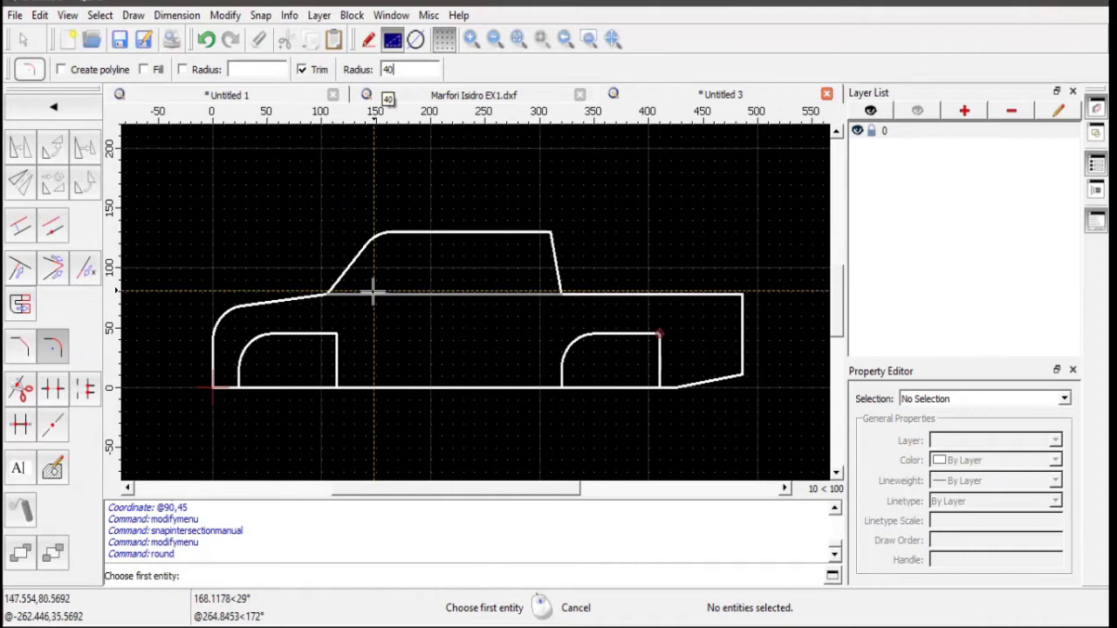
{"action": "left_click", "coordinate": [320, 333]}
{"action": "left_click", "coordinate": [335, 352]}
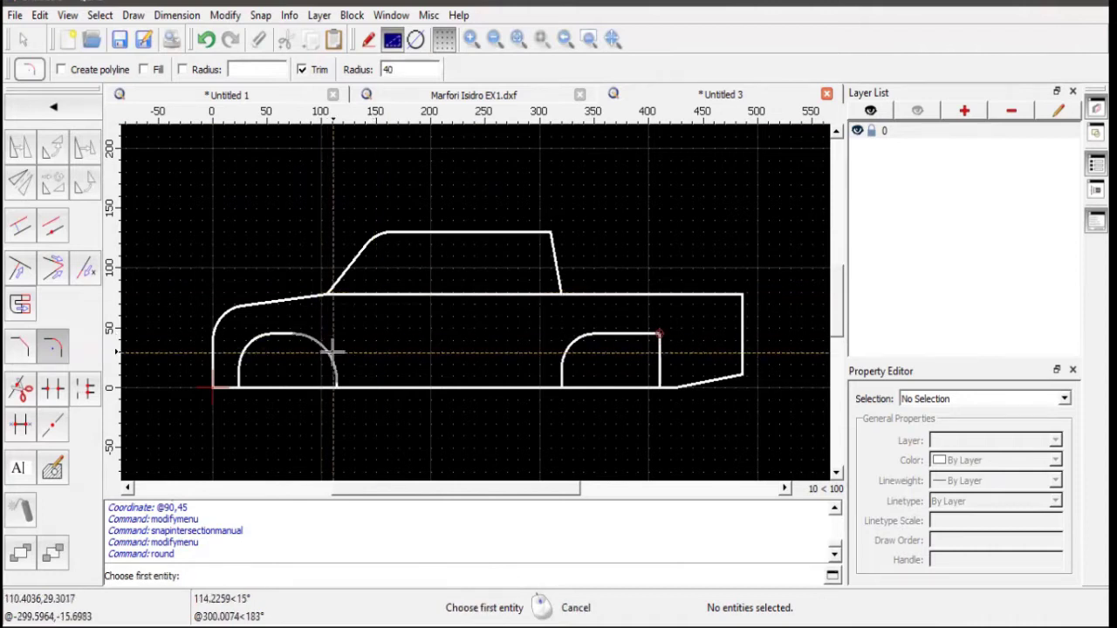
{"action": "left_click", "coordinate": [631, 333]}
{"action": "left_click", "coordinate": [659, 358]}
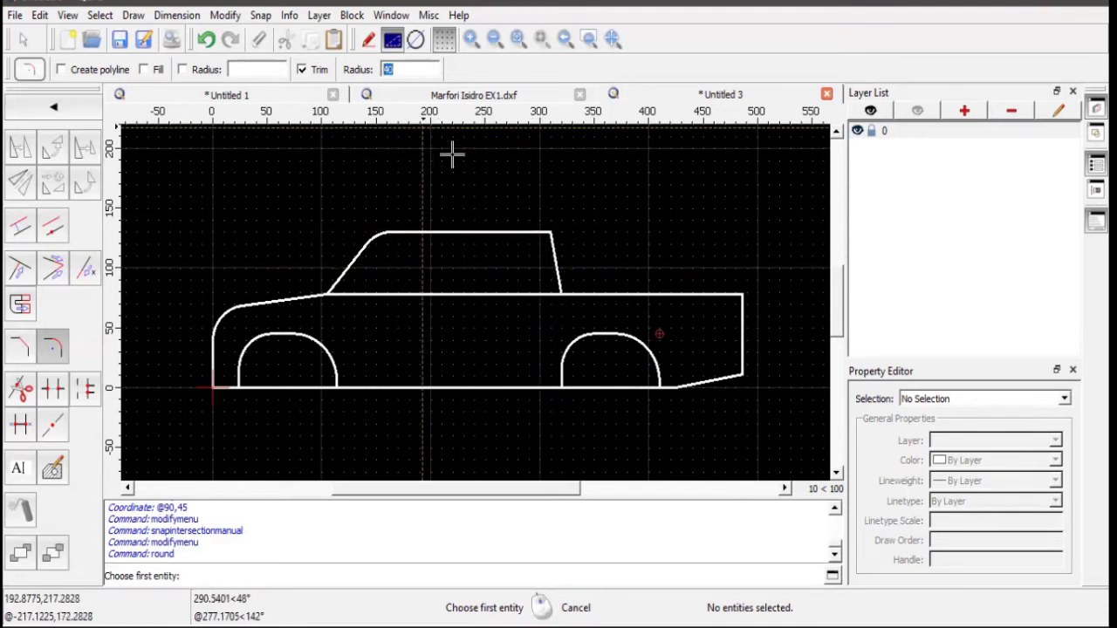
- Fillet the cab's upper-right corner with radius 10
{"action": "type", "text": "10"}
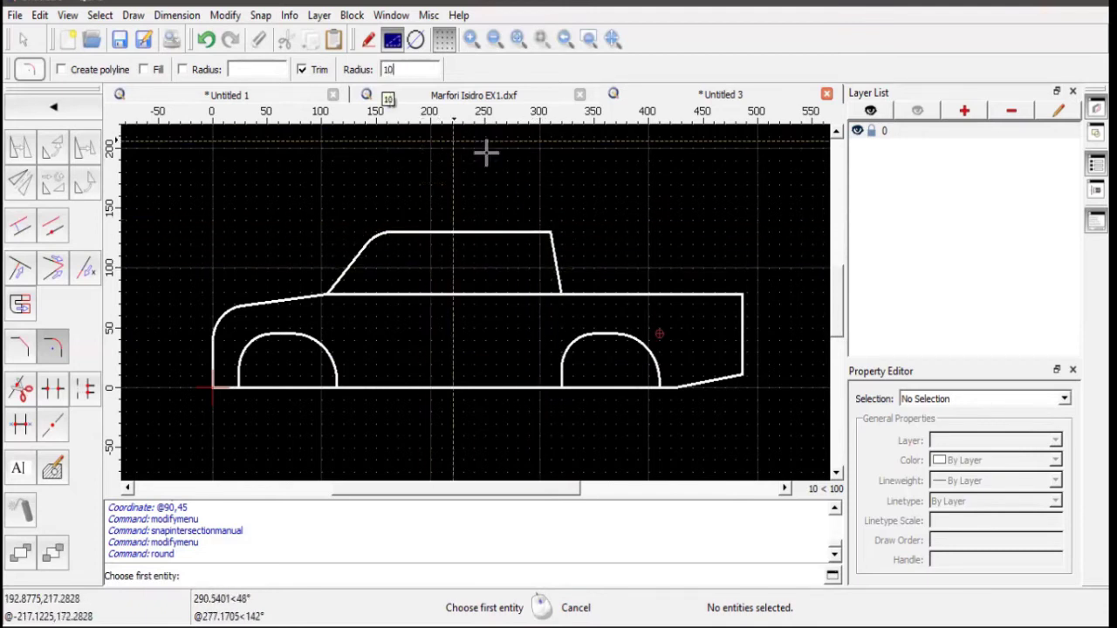
{"action": "left_click", "coordinate": [522, 232]}
{"action": "left_click", "coordinate": [555, 255]}
- Check the PDF guide's fender offsets, and in QCAD offset the front wheel opening's arcs and lines outward by 10
{"action": "key", "text": "alt+Tab"}
{"action": "scroll", "coordinate": [661, 398], "scroll_direction": "down", "scroll_amount": 2}
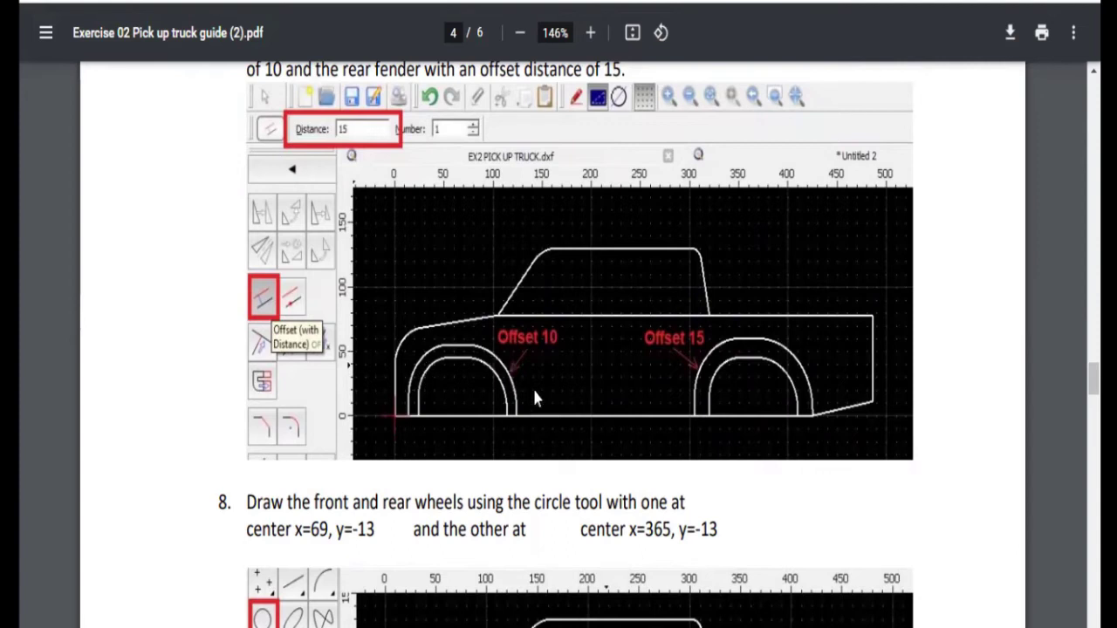
{"action": "key", "text": "alt+Tab"}
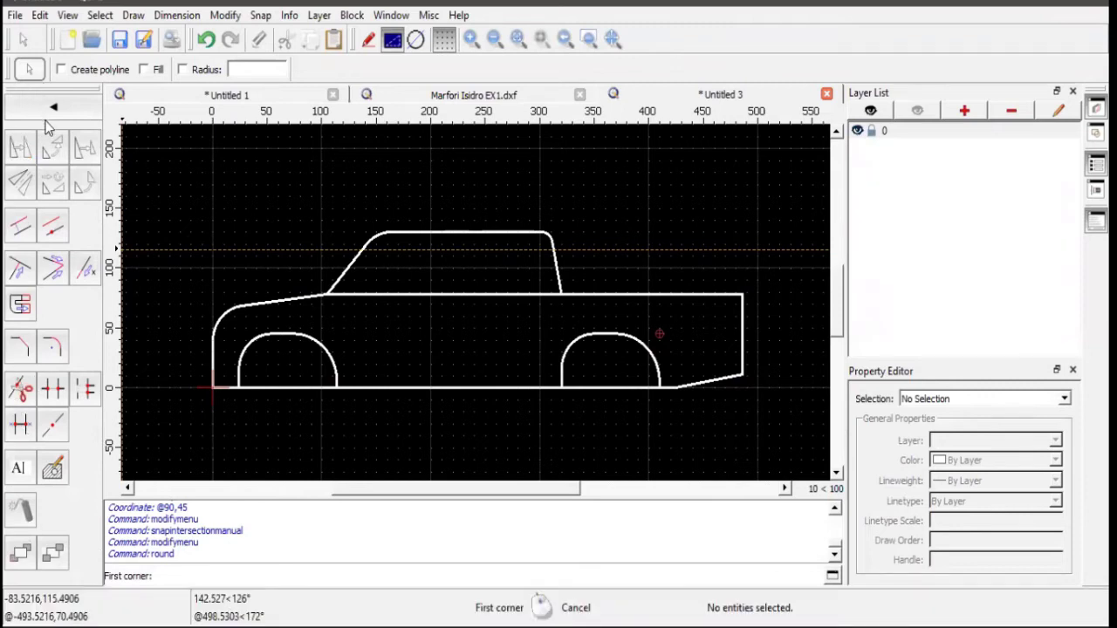
{"action": "left_click", "coordinate": [21, 229]}
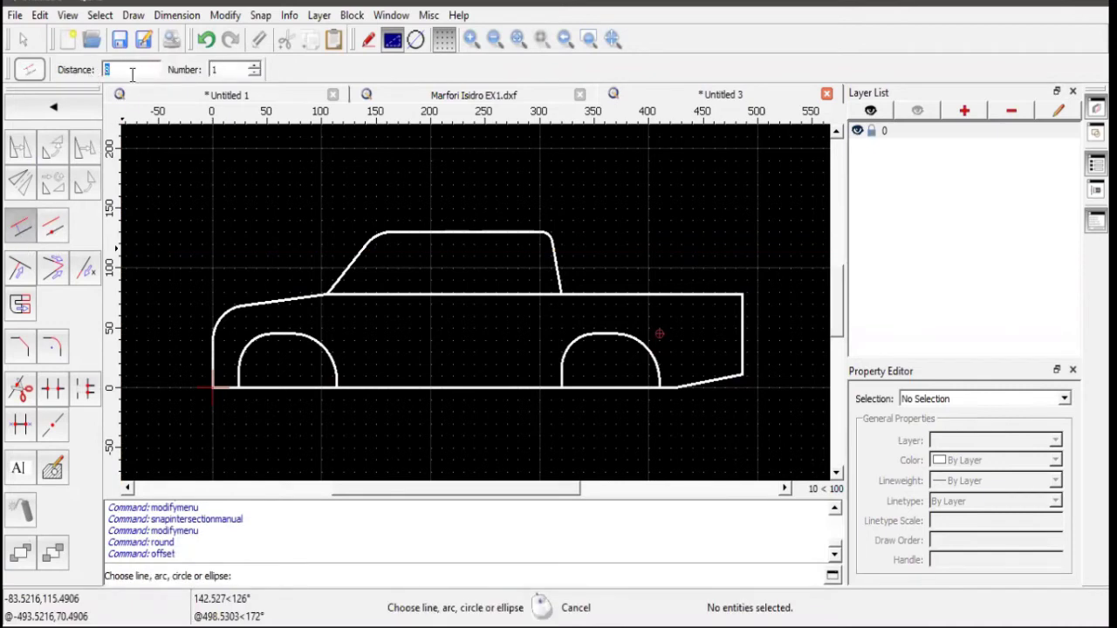
{"action": "type", "text": "10"}
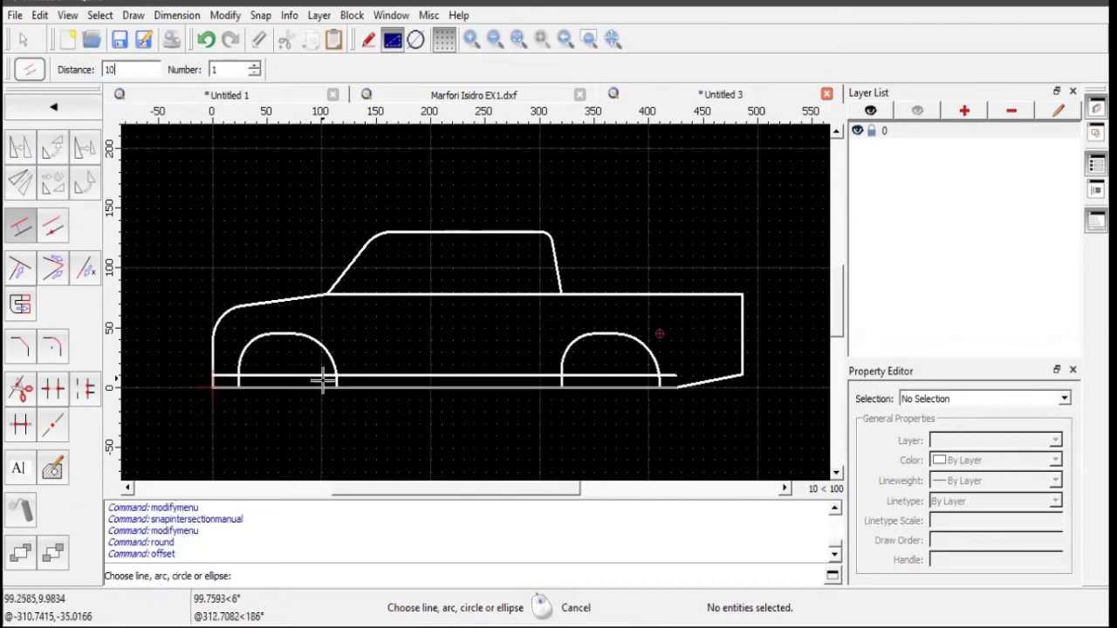
{"action": "scroll", "coordinate": [179, 318], "scroll_direction": "up", "scroll_amount": 4}
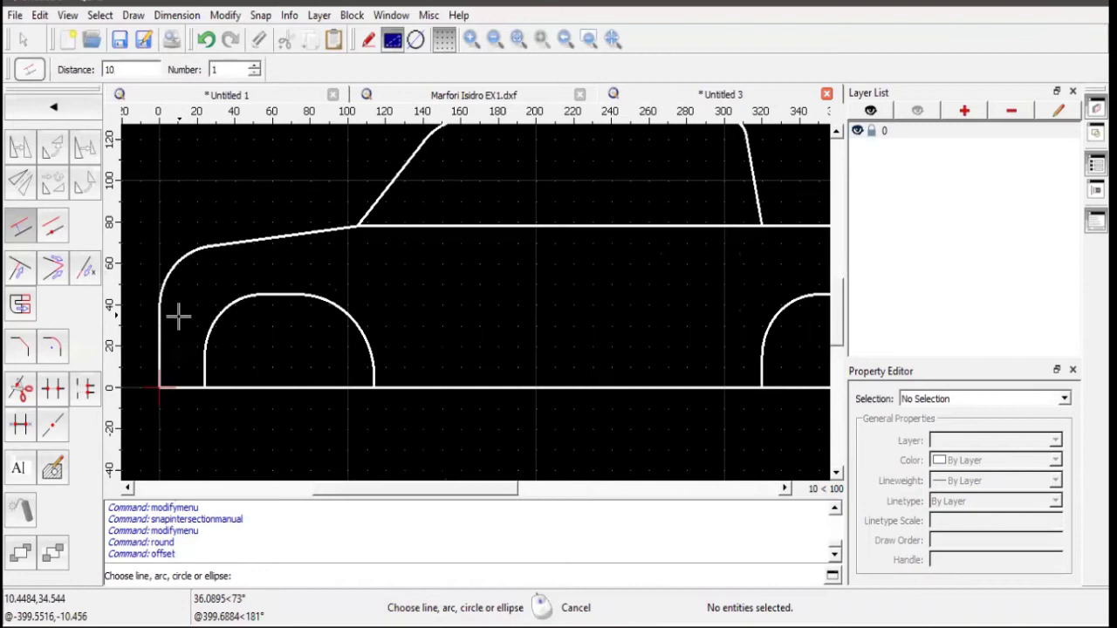
{"action": "scroll", "coordinate": [173, 317], "scroll_direction": "up", "scroll_amount": 1}
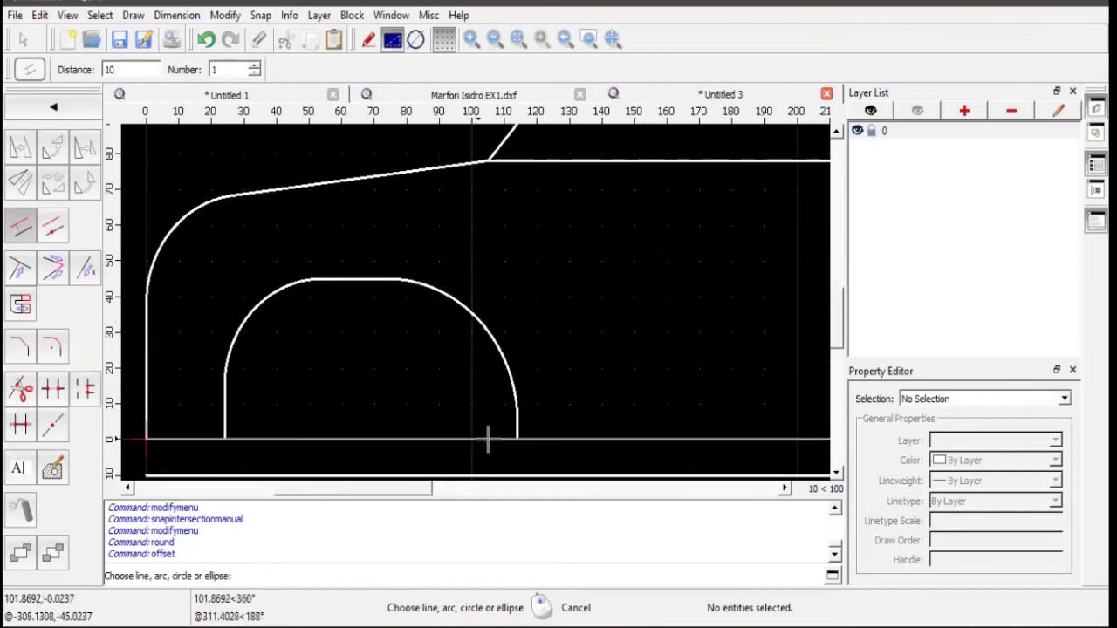
{"action": "left_click", "coordinate": [516, 401]}
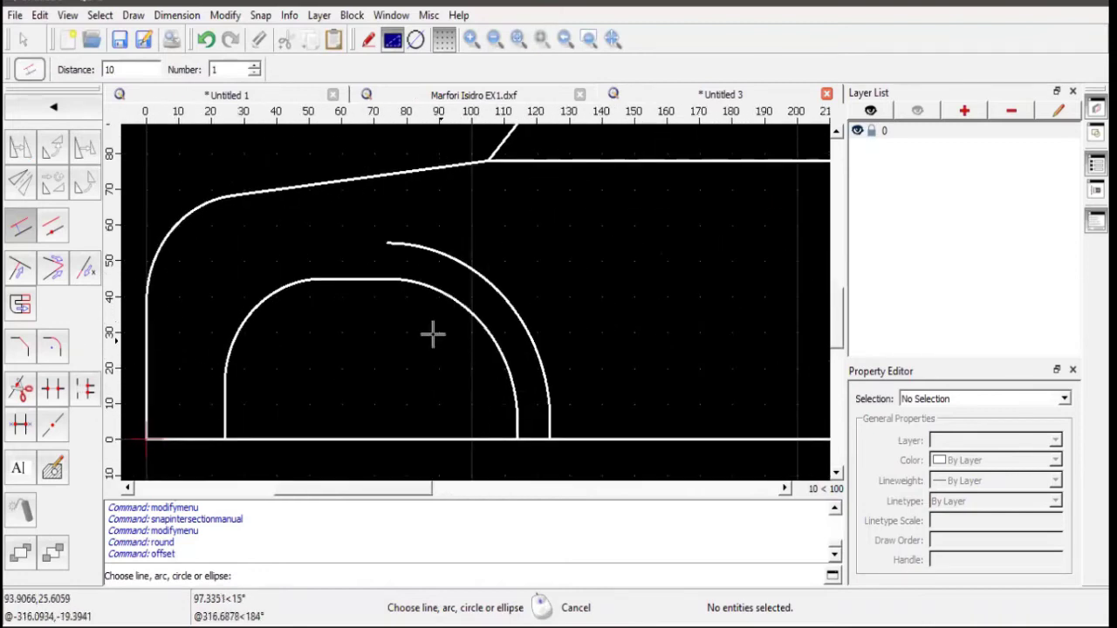
{"action": "left_click", "coordinate": [367, 277]}
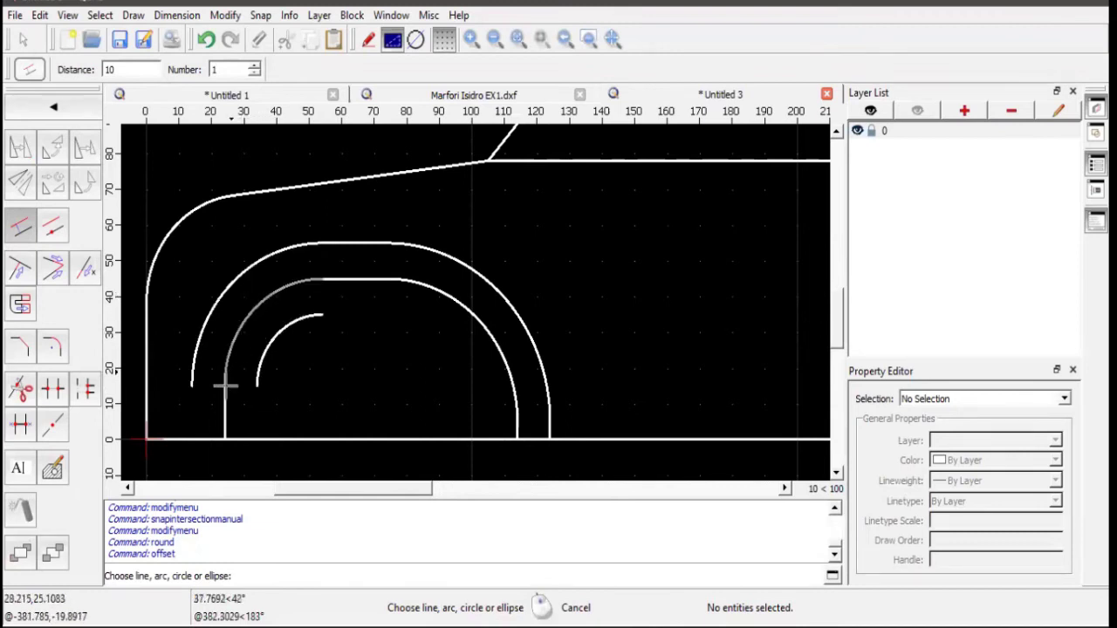
{"action": "left_click", "coordinate": [218, 410]}
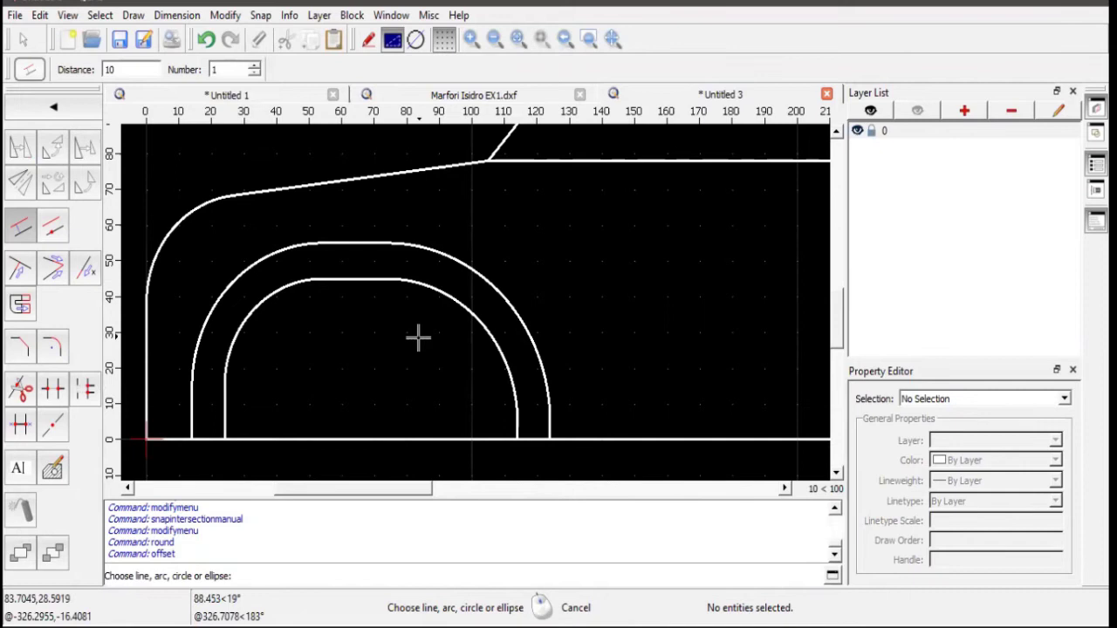
- Offset the rear wheel opening's lines and arcs outward by 15 to form the rear fender
{"action": "scroll", "coordinate": [550, 321], "scroll_direction": "down", "scroll_amount": 2}
{"action": "scroll", "coordinate": [550, 321], "scroll_direction": "down", "scroll_amount": 2}
{"action": "scroll", "coordinate": [563, 320], "scroll_direction": "right", "scroll_amount": 5}
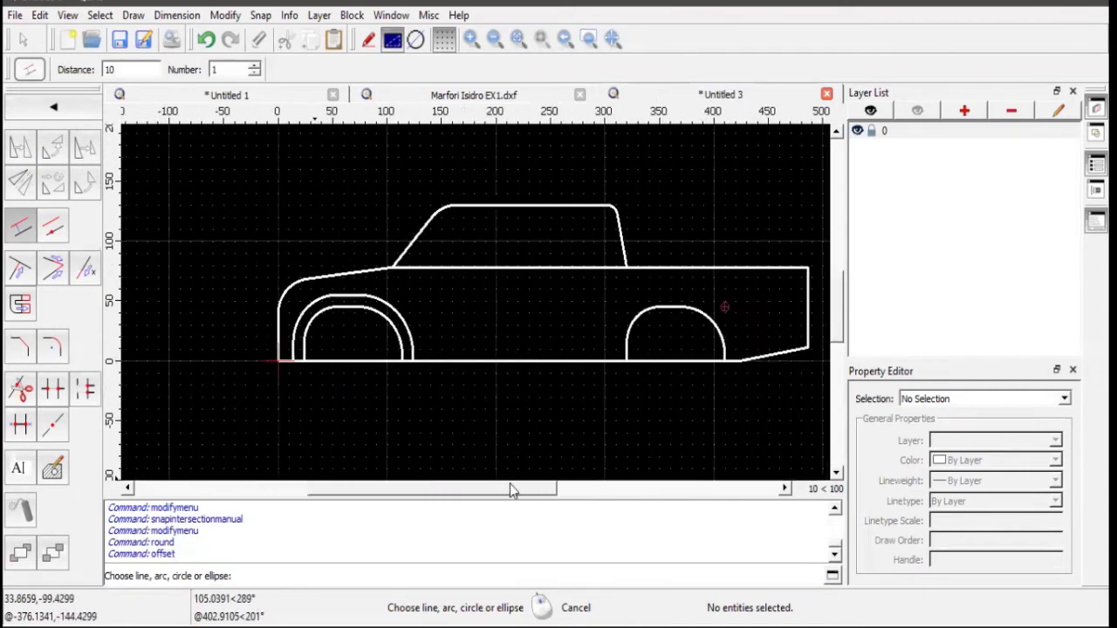
{"action": "scroll", "coordinate": [568, 317], "scroll_direction": "up", "scroll_amount": 3}
{"action": "scroll", "coordinate": [560, 324], "scroll_direction": "up", "scroll_amount": 2}
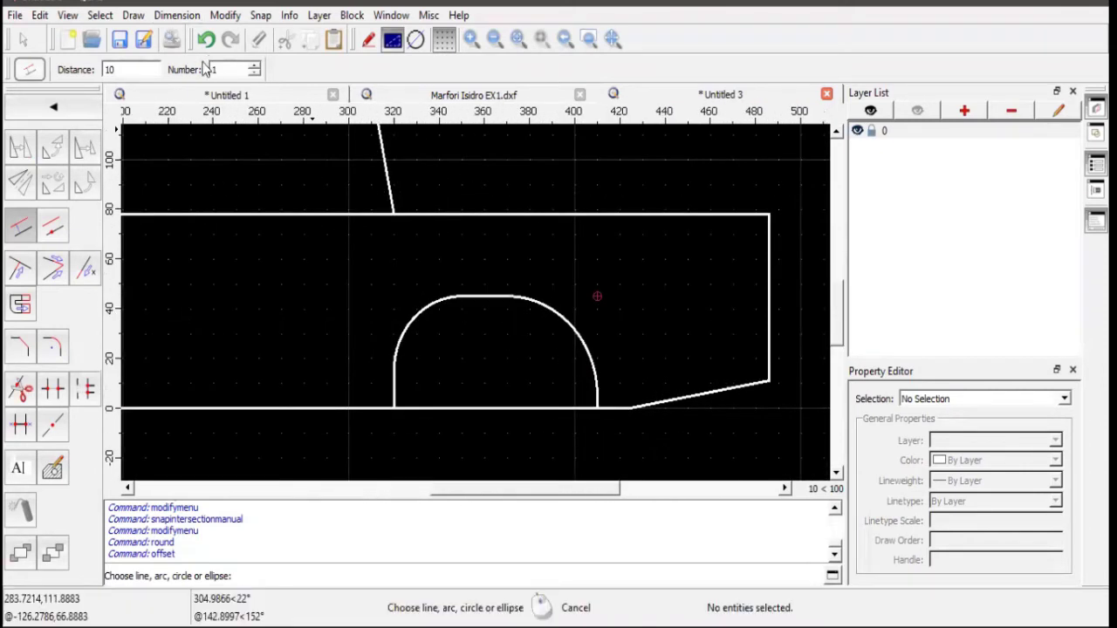
{"action": "type", "text": "15"}
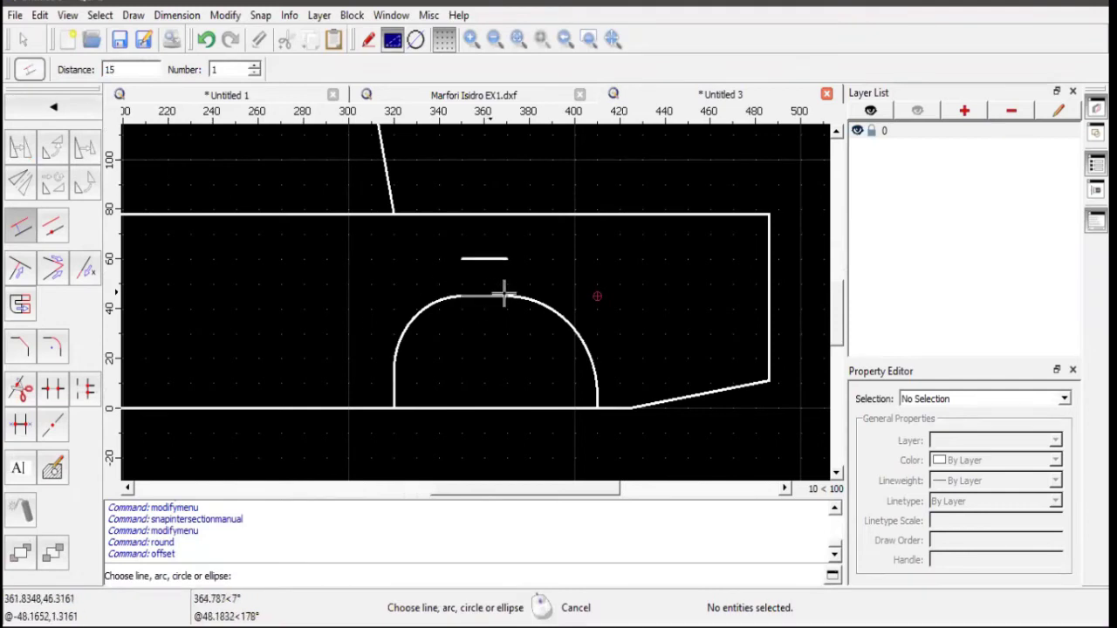
{"action": "left_click", "coordinate": [530, 300]}
{"action": "scroll", "coordinate": [591, 399], "scroll_direction": "up", "scroll_amount": 2}
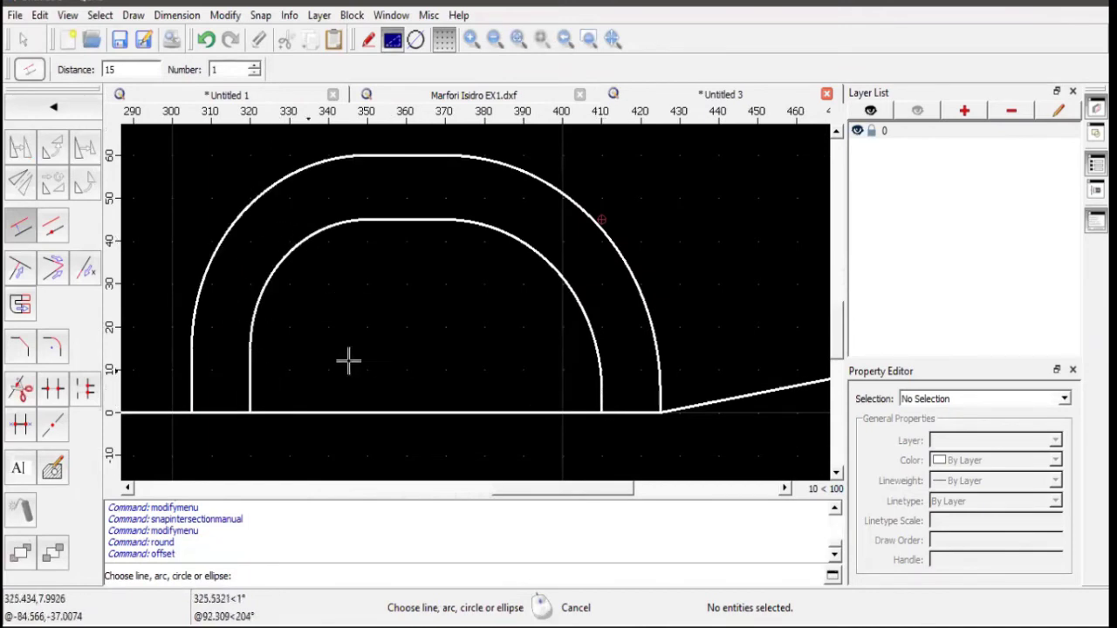
- Consult step 8 of the PDF guide for the wheels' circle tool and centre coordinates
{"action": "scroll", "coordinate": [349, 361], "scroll_direction": "down", "scroll_amount": 3}
{"action": "mouse_move", "coordinate": [327, 368]}
{"action": "middle_mouse_down"}
{"action": "mouse_move", "coordinate": [481, 372]}
{"action": "mouse_move", "coordinate": [523, 386]}
{"action": "middle_mouse_up"}
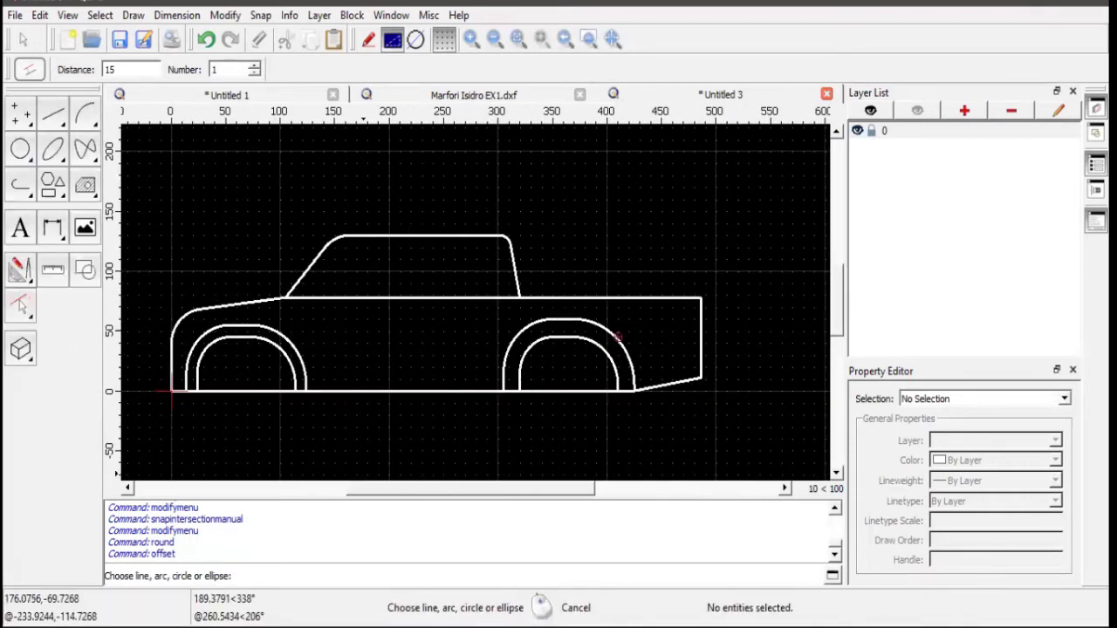
{"action": "key", "text": "alt+Tab"}
{"action": "scroll", "coordinate": [519, 389], "scroll_direction": "down", "scroll_amount": 1}
{"action": "scroll", "coordinate": [521, 399], "scroll_direction": "down", "scroll_amount": 5}
{"action": "scroll", "coordinate": [524, 393], "scroll_direction": "up", "scroll_amount": 1}
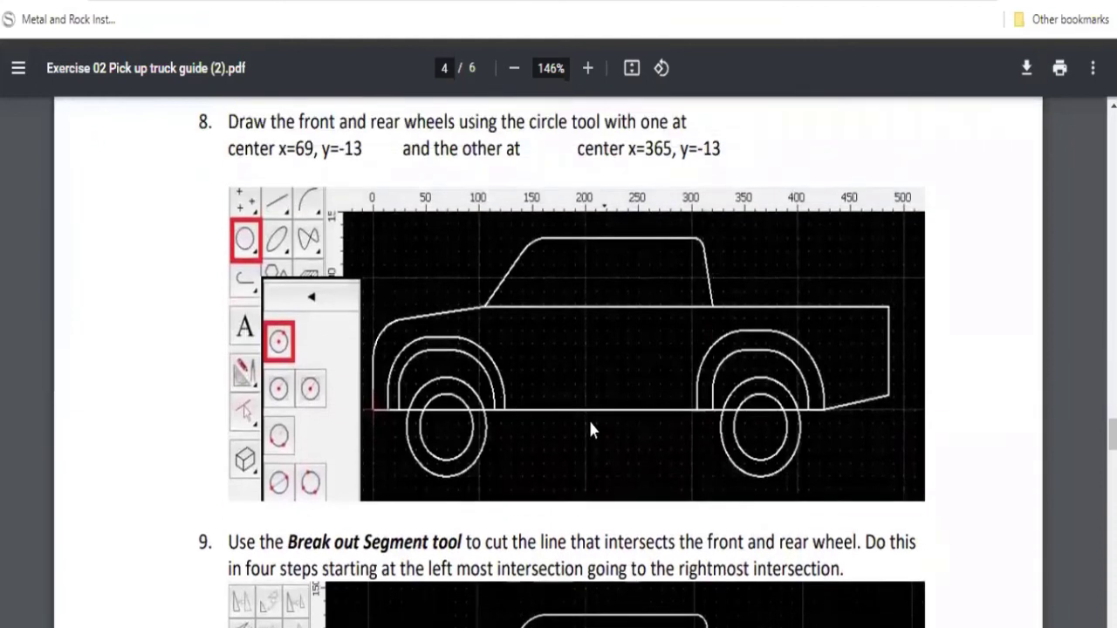
{"action": "scroll", "coordinate": [586, 420], "scroll_direction": "up", "scroll_amount": 1}
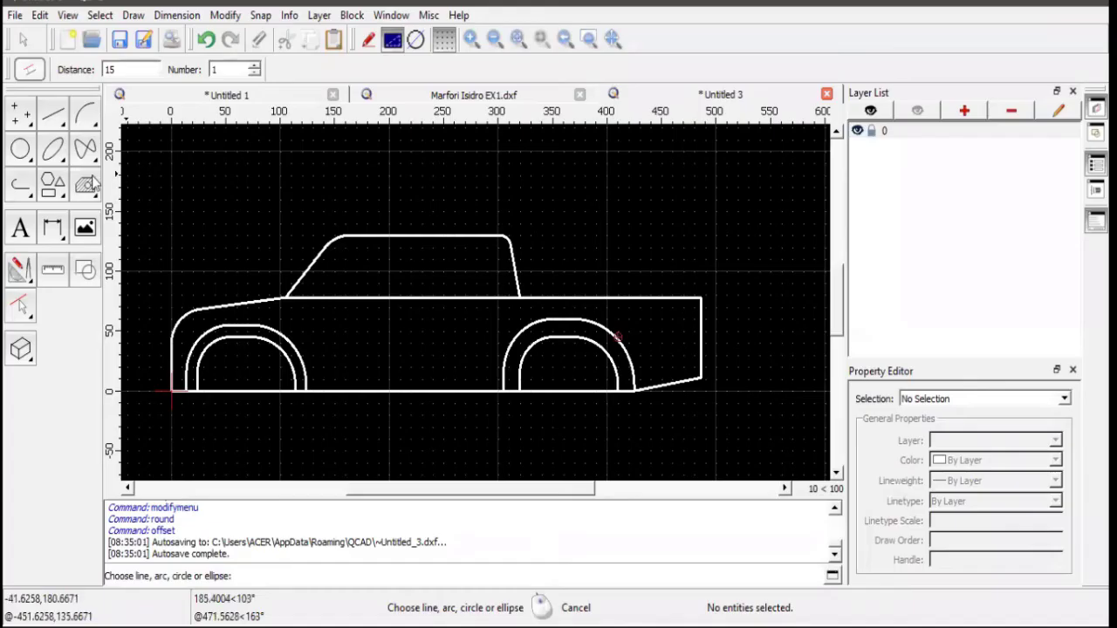
- In QCAD, draw the front wheel's outer circle with diameter 75 centred at 69,-13
{"action": "left_click", "coordinate": [17, 151]}
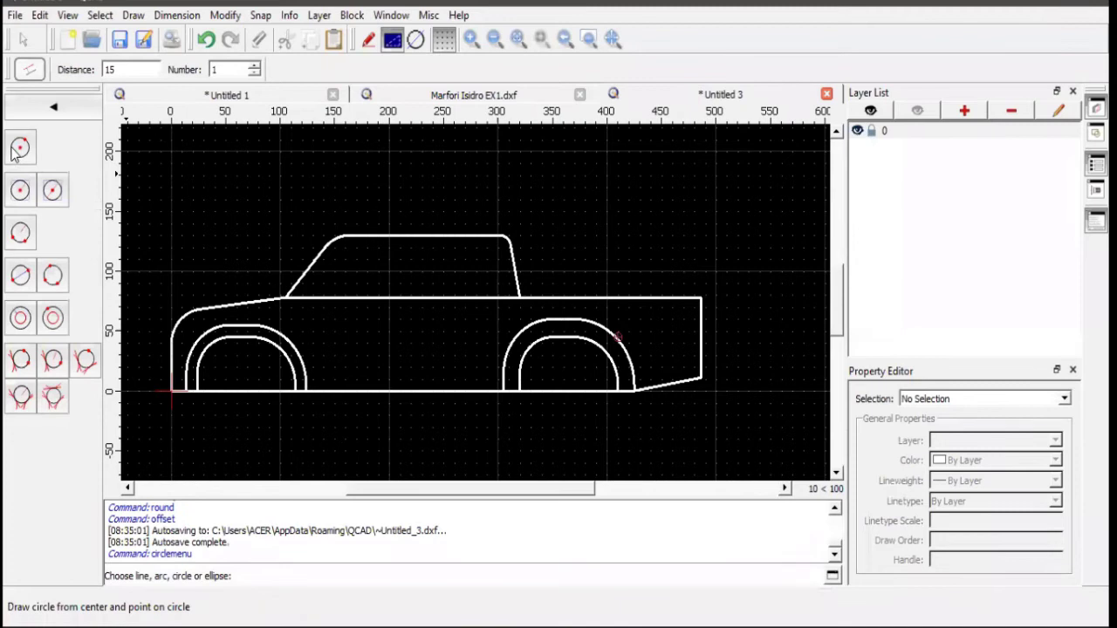
{"action": "left_click", "coordinate": [51, 191]}
{"action": "left_click_drag", "start_coordinate": [127, 70], "coordinate": [76, 69]}
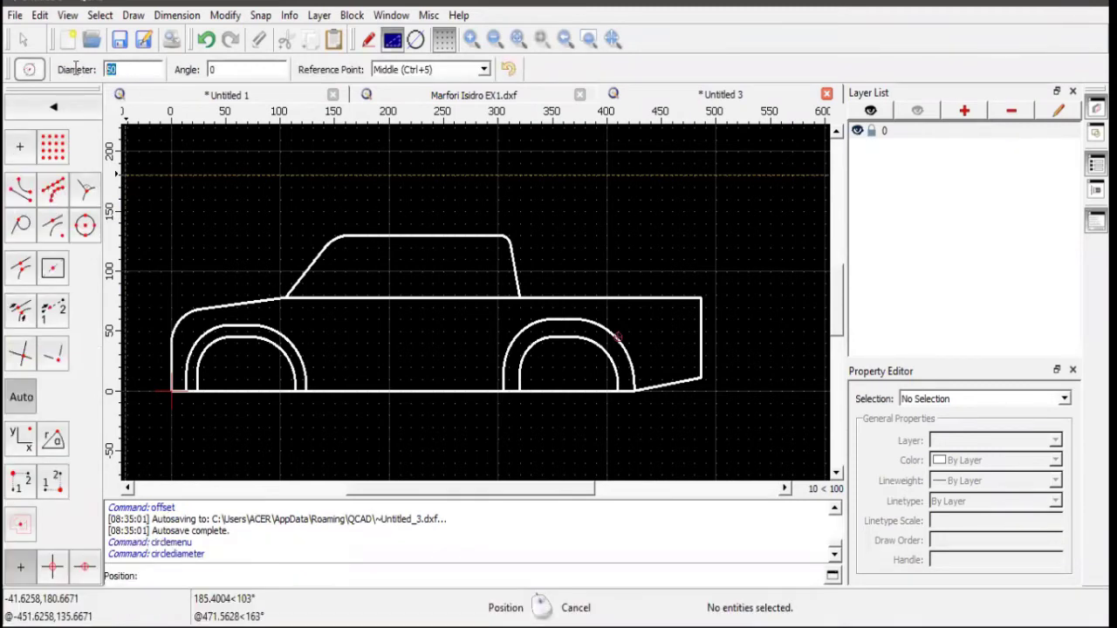
{"action": "type", "text": "75"}
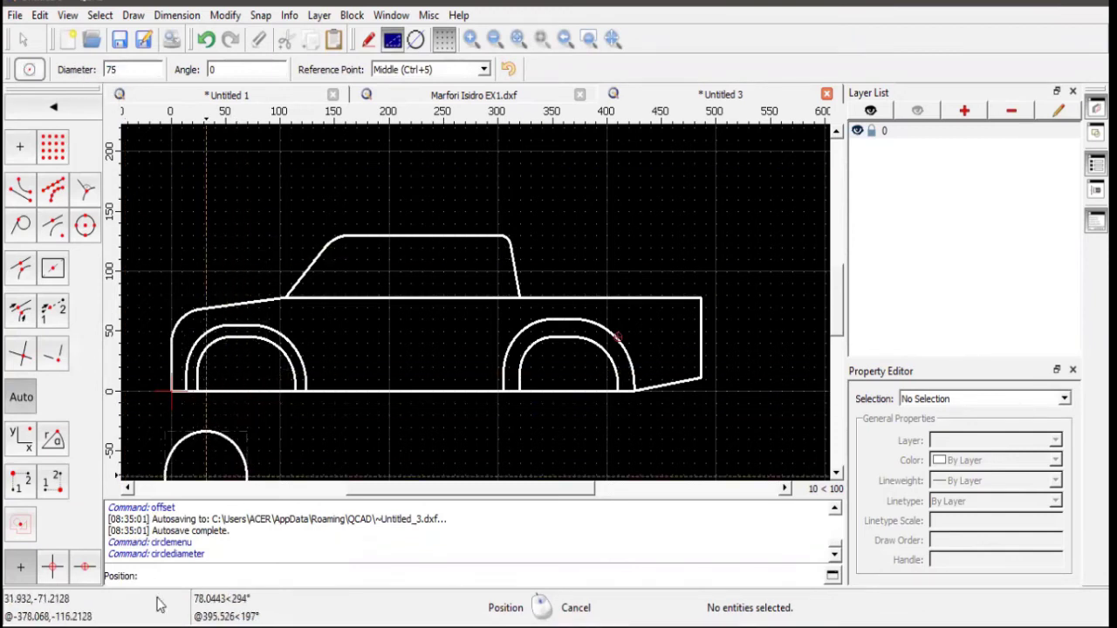
{"action": "type", "text": "6"}
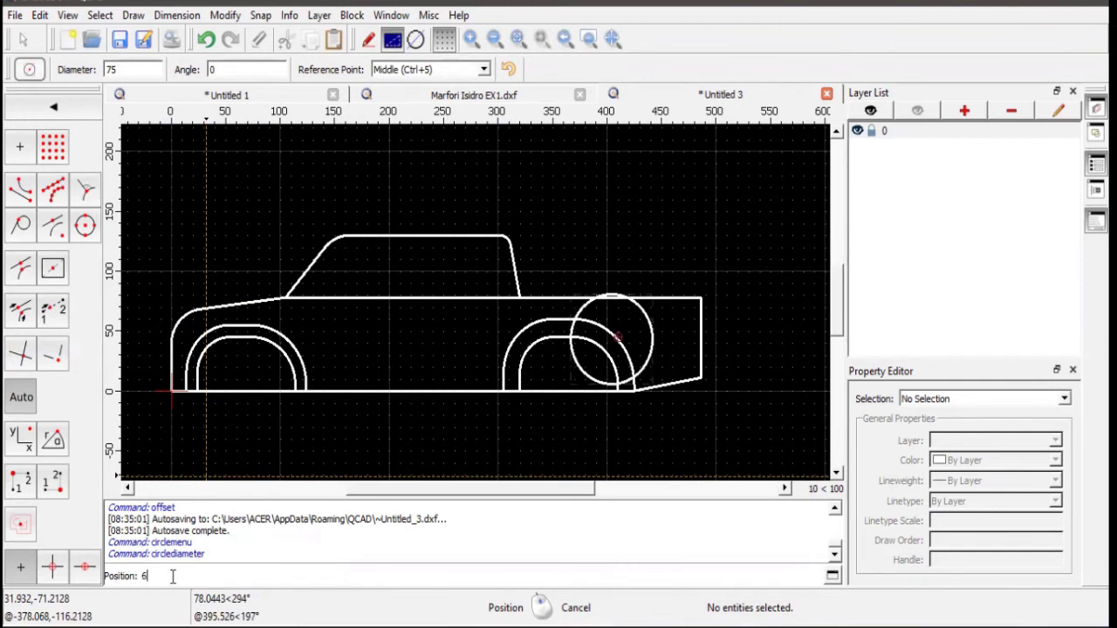
{"action": "type", "text": "9,-13"}
{"action": "key", "text": "Return"}
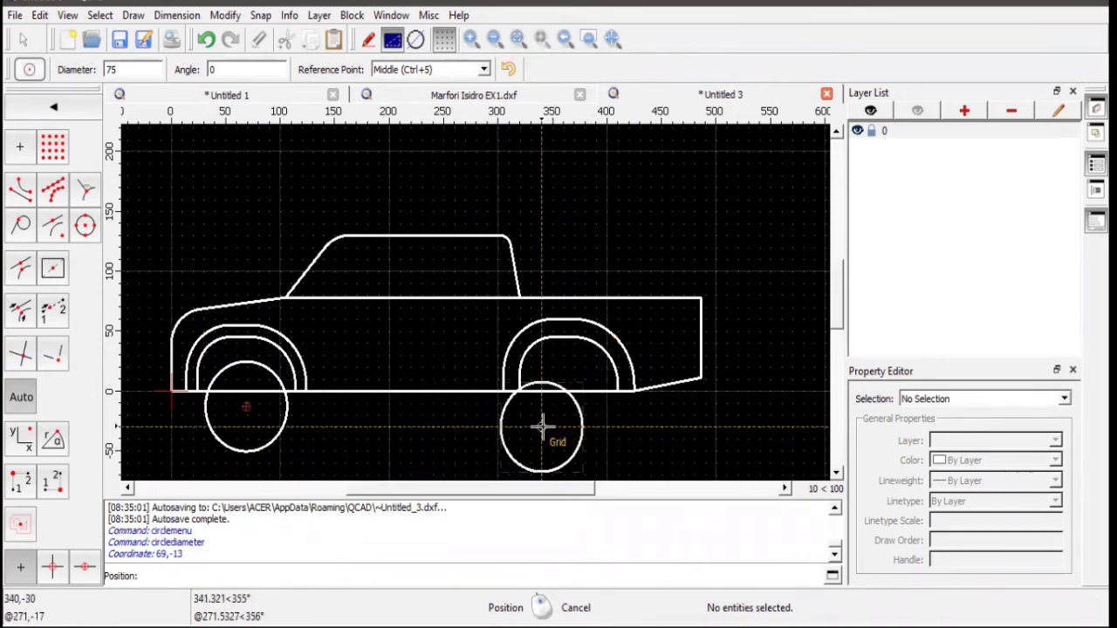
- Draw the rear wheel's 75 diameter circle centred at 365,-13, and add concentric 50 diameter circles to both wheels
{"action": "type", "text": "365,"}
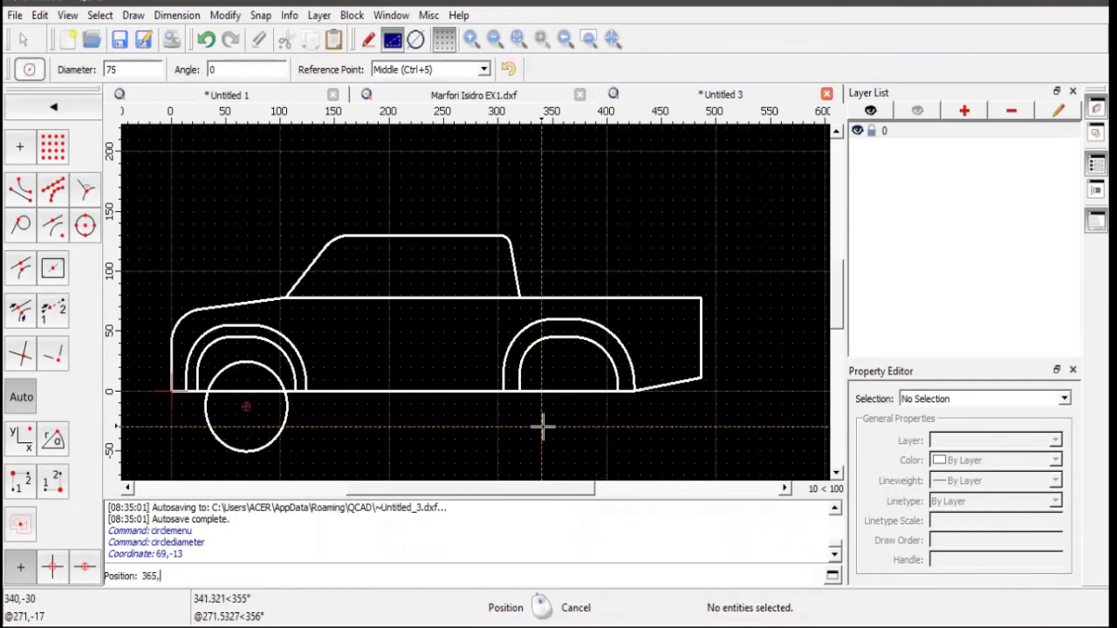
{"action": "type", "text": "-13"}
{"action": "key", "text": "Return"}
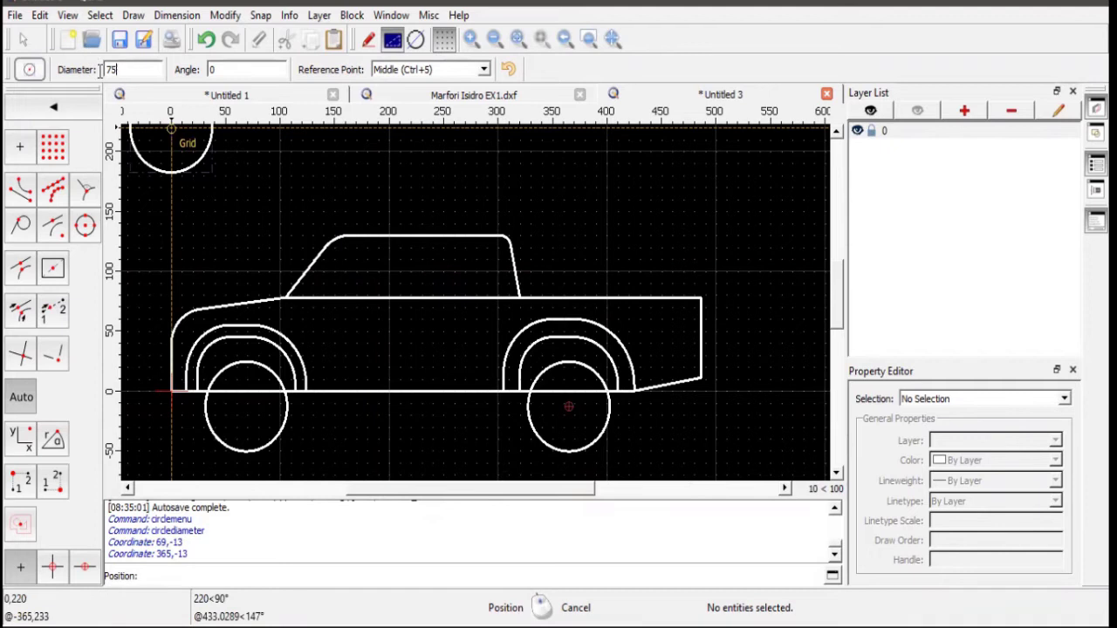
{"action": "type", "text": "50"}
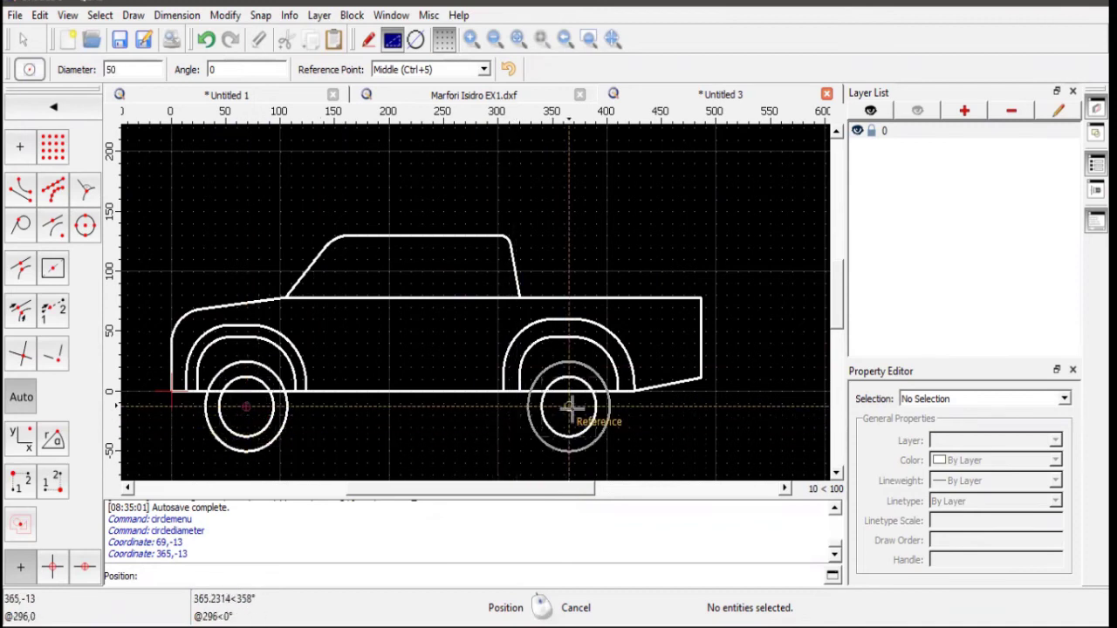
- Check guide step 9, and in QCAD use Break out Segment to remove the body's bottom line inside the front wheel's circles
{"action": "key", "text": "alt+Tab"}
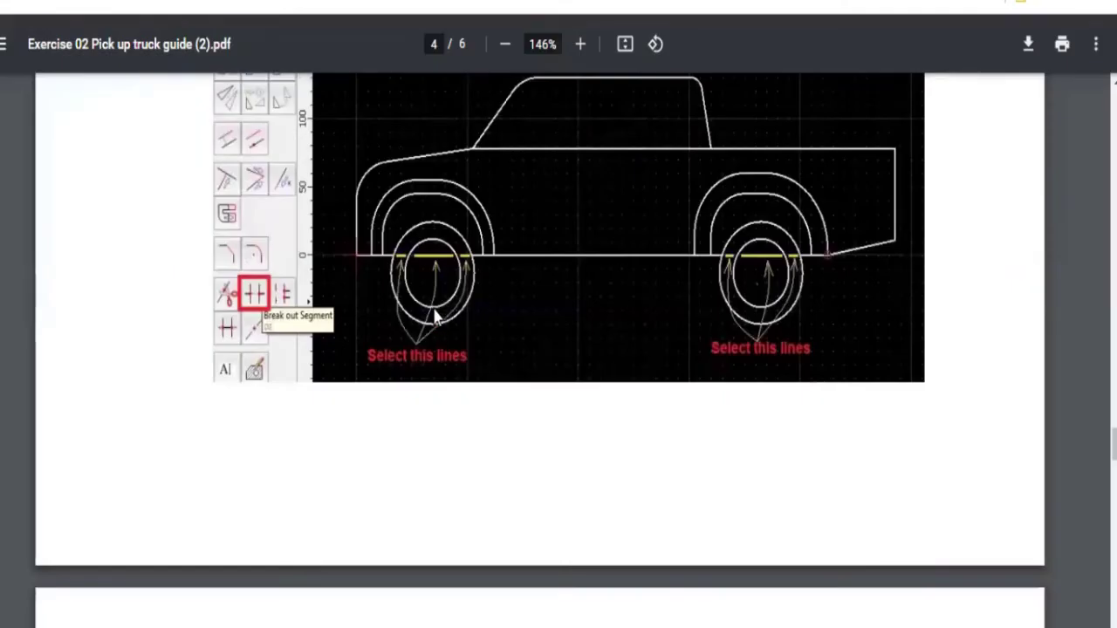
{"action": "scroll", "coordinate": [433, 307], "scroll_direction": "up", "scroll_amount": 1}
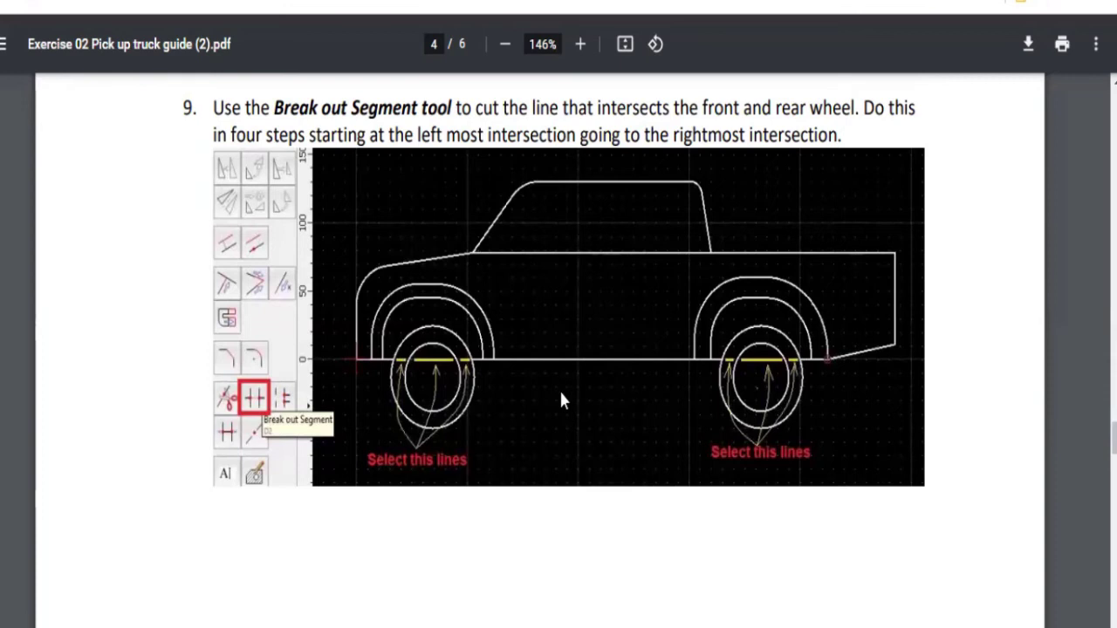
{"action": "scroll", "coordinate": [459, 434], "scroll_direction": "up", "scroll_amount": 1}
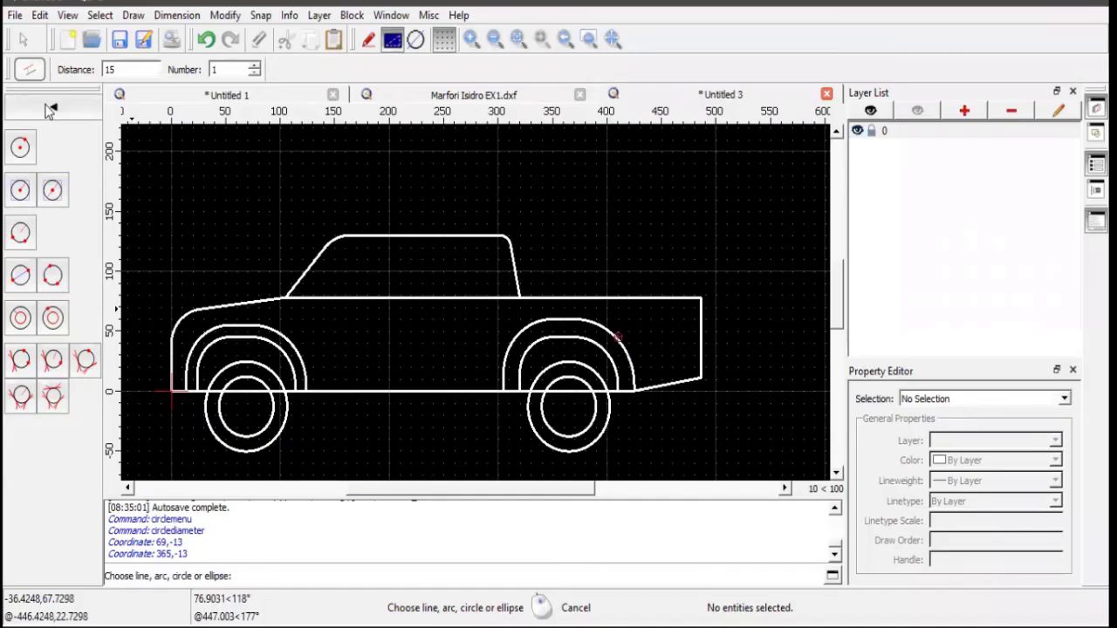
{"action": "left_click", "coordinate": [17, 301]}
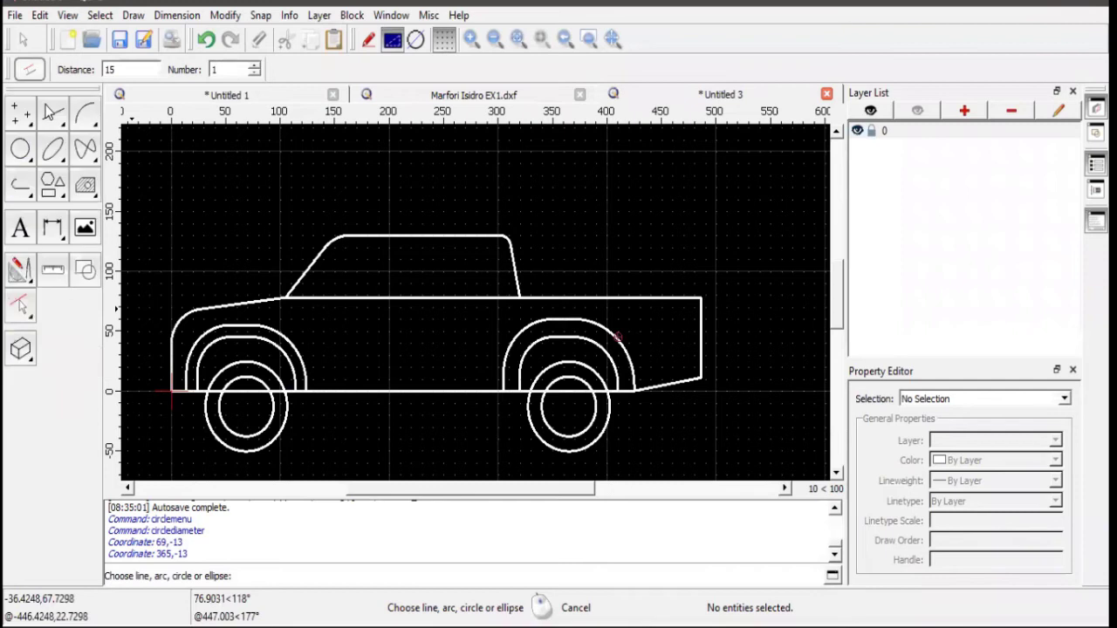
{"action": "left_click", "coordinate": [21, 271]}
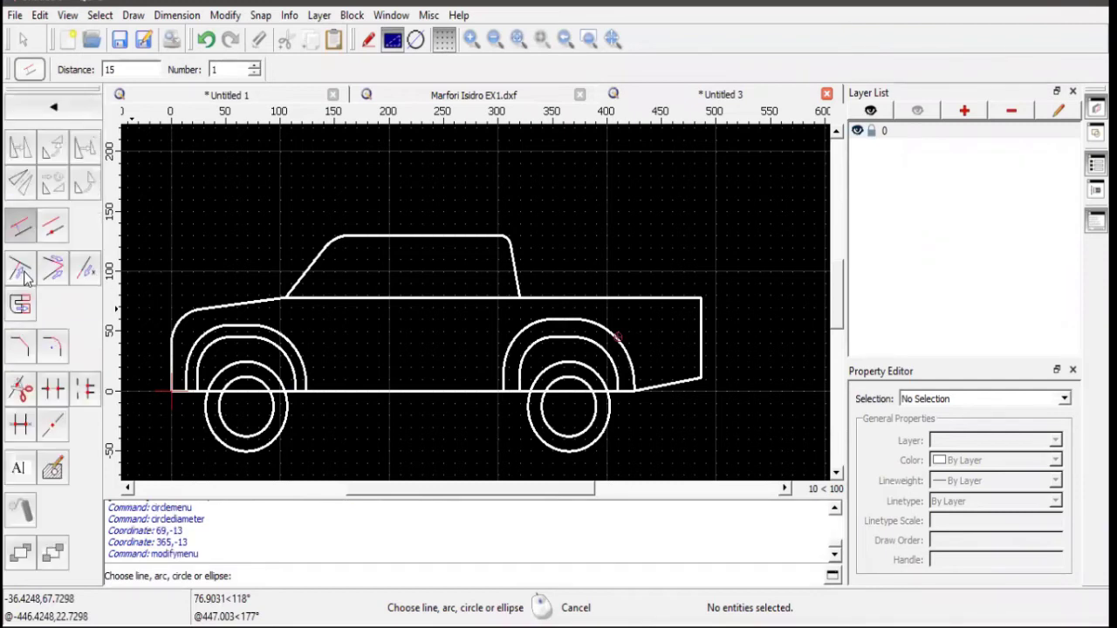
{"action": "left_click", "coordinate": [53, 390]}
{"action": "scroll", "coordinate": [224, 423], "scroll_direction": "up", "scroll_amount": 3}
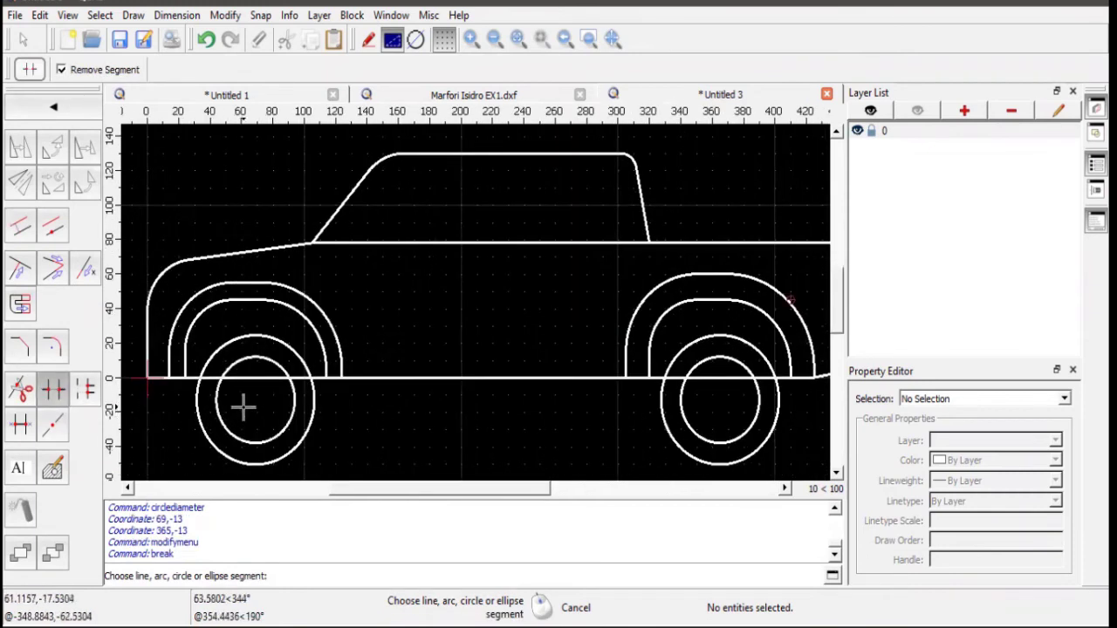
{"action": "scroll", "coordinate": [228, 397], "scroll_direction": "up", "scroll_amount": 5}
{"action": "scroll", "coordinate": [297, 427], "scroll_direction": "down", "scroll_amount": 3}
{"action": "left_click_drag", "start_coordinate": [342, 490], "coordinate": [330, 501]}
{"action": "scroll", "coordinate": [294, 387], "scroll_direction": "down", "scroll_amount": 1}
{"action": "scroll", "coordinate": [274, 428], "scroll_direction": "up", "scroll_amount": 3}
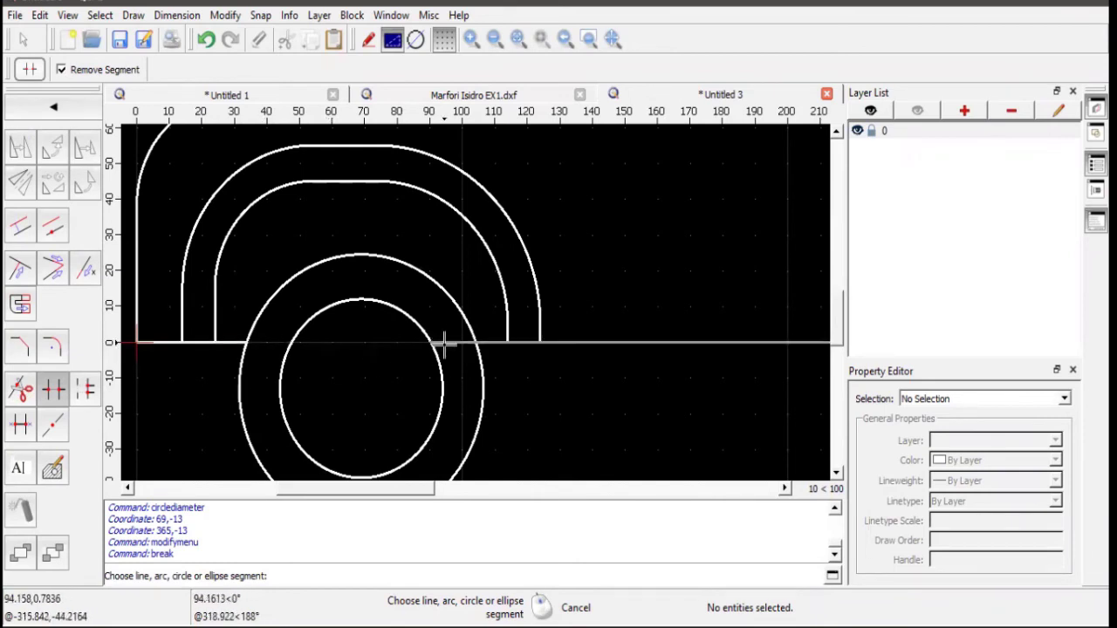
{"action": "scroll", "coordinate": [462, 361], "scroll_direction": "down", "scroll_amount": 1}
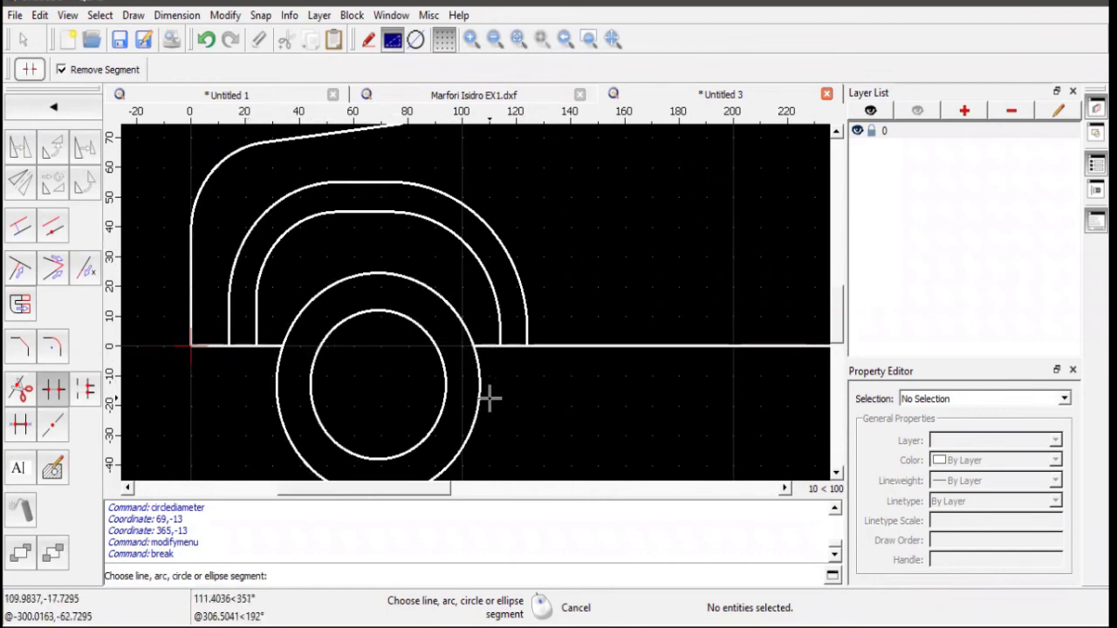
- Remove the body's bottom line inside the rear wheel's circles with Break out Segment
{"action": "scroll", "coordinate": [561, 377], "scroll_direction": "down", "scroll_amount": 1}
{"action": "scroll", "coordinate": [561, 377], "scroll_direction": "down", "scroll_amount": 1}
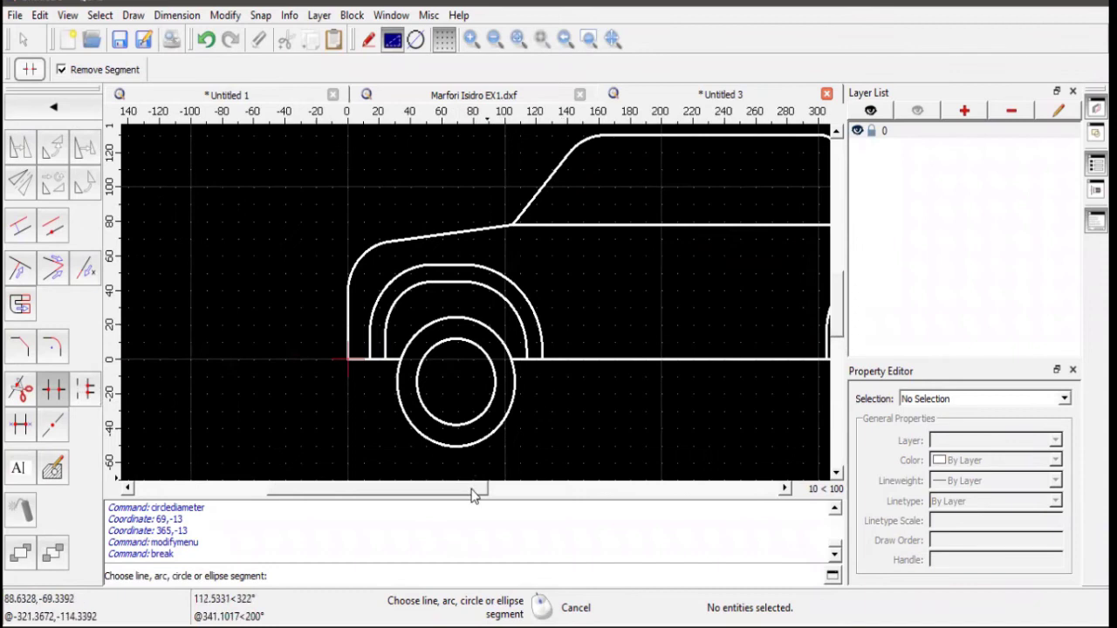
{"action": "mouse_move", "coordinate": [479, 493]}
{"action": "left_mouse_down"}
{"action": "mouse_move", "coordinate": [506, 491]}
{"action": "mouse_move", "coordinate": [554, 518]}
{"action": "mouse_move", "coordinate": [594, 513]}
{"action": "left_mouse_up"}
{"action": "scroll", "coordinate": [637, 392], "scroll_direction": "up", "scroll_amount": 2}
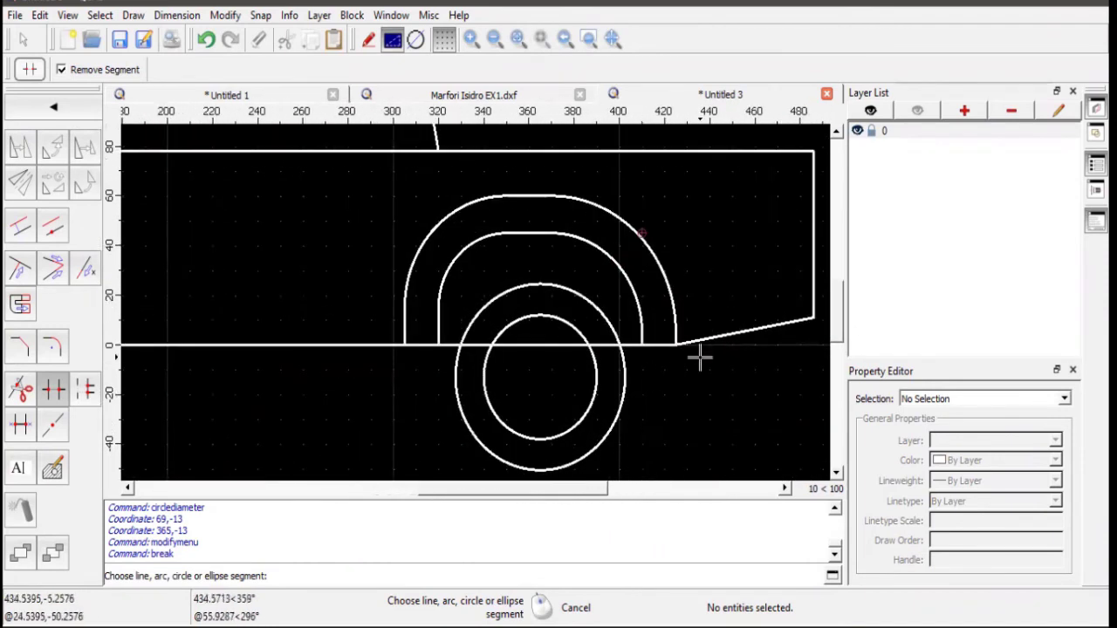
{"action": "left_click_drag", "start_coordinate": [843, 325], "coordinate": [842, 335]}
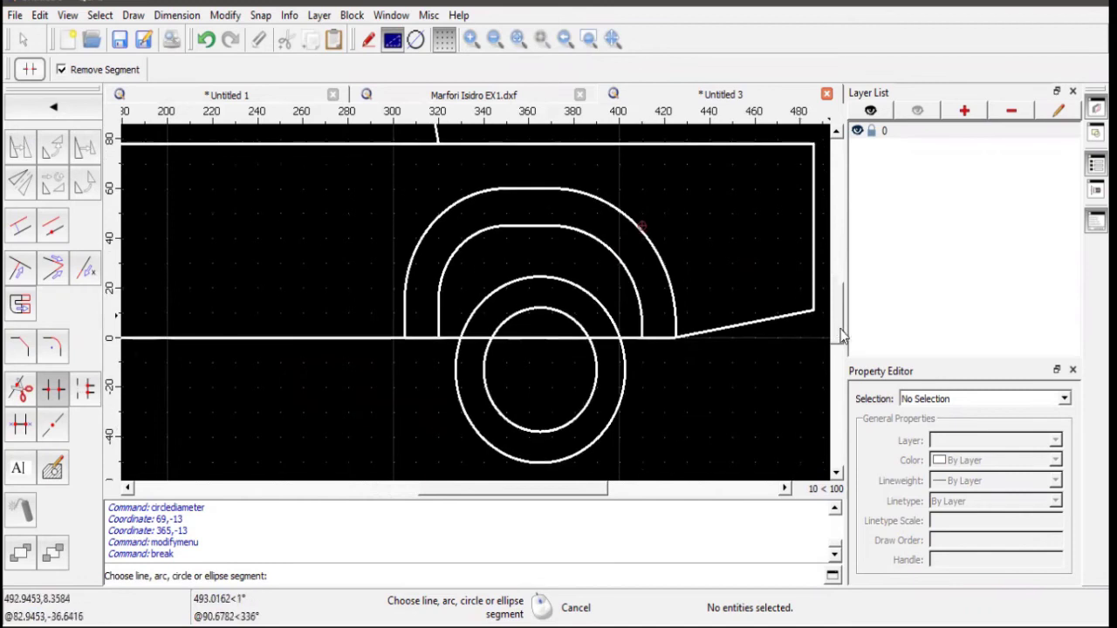
{"action": "scroll", "coordinate": [691, 246], "scroll_direction": "up", "scroll_amount": 1}
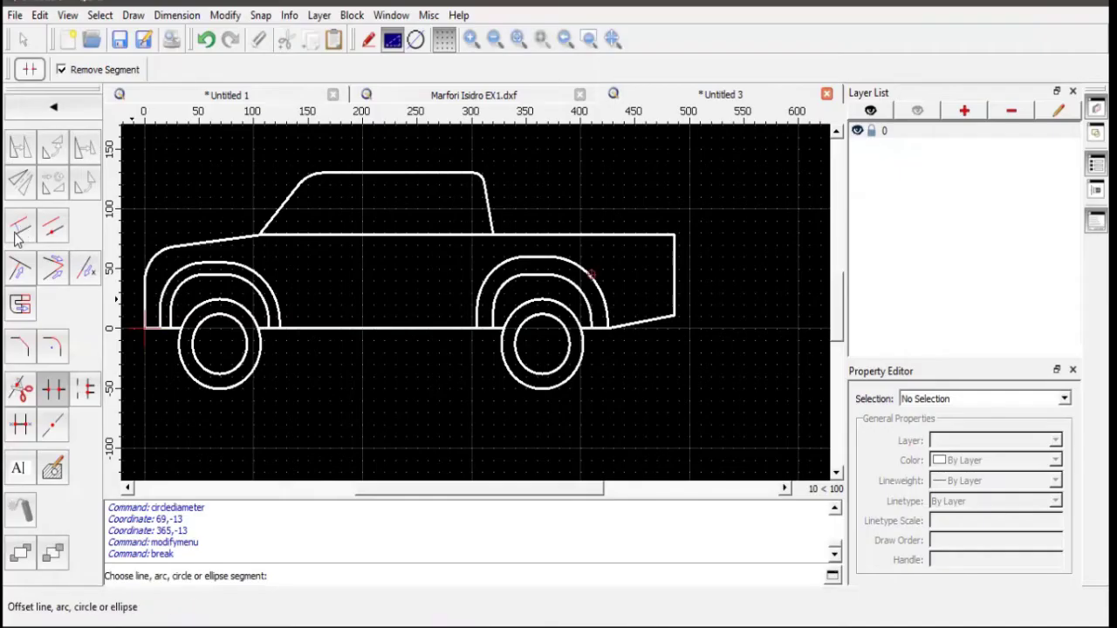
- Offset the windshield line, its rounded corner and the roof line inward by a distance of 8
{"action": "left_click", "coordinate": [21, 227]}
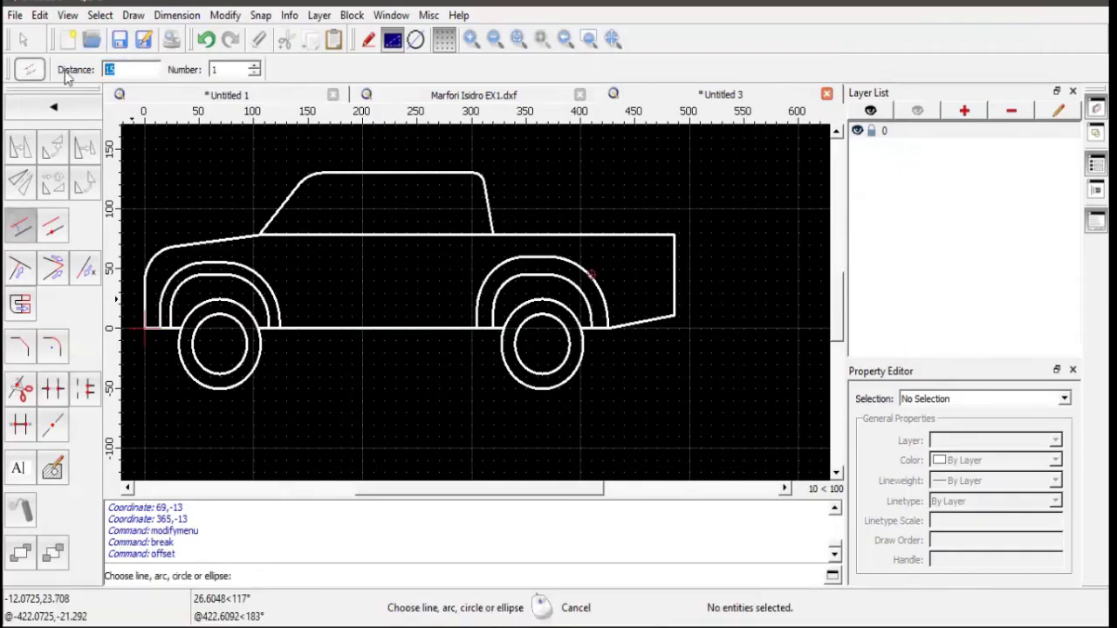
{"action": "scroll", "coordinate": [287, 209], "scroll_direction": "up", "scroll_amount": 4}
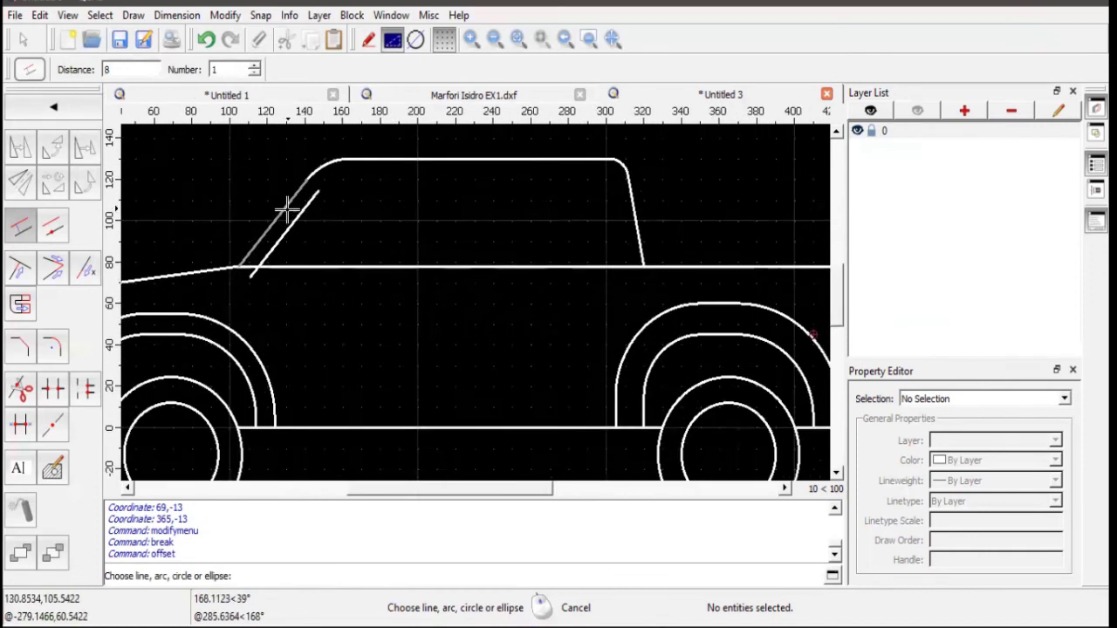
{"action": "left_click", "coordinate": [300, 202]}
{"action": "left_click", "coordinate": [396, 153]}
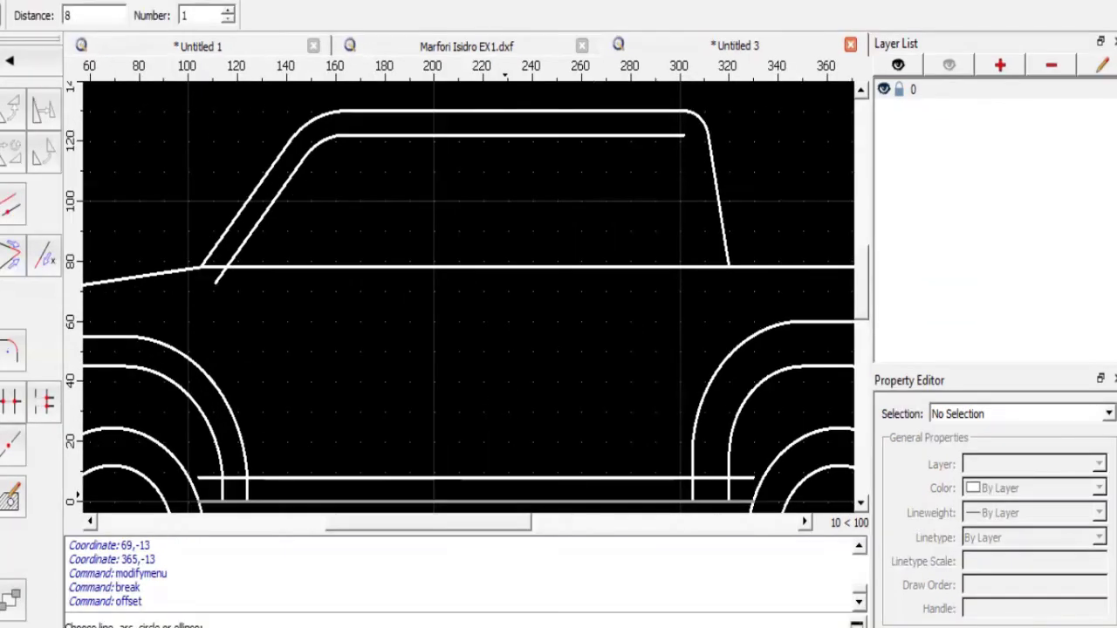
{"action": "key", "text": "alt+Tab"}
{"action": "scroll", "coordinate": [578, 442], "scroll_direction": "down", "scroll_amount": 5}
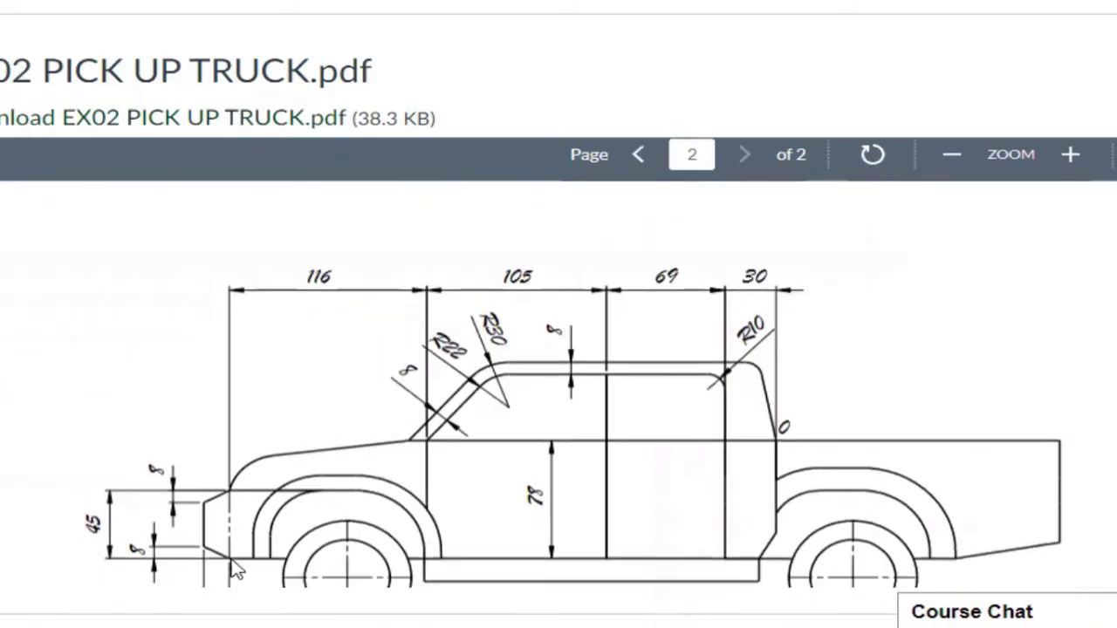
{"action": "scroll", "coordinate": [306, 375], "scroll_direction": "up", "scroll_amount": 3}
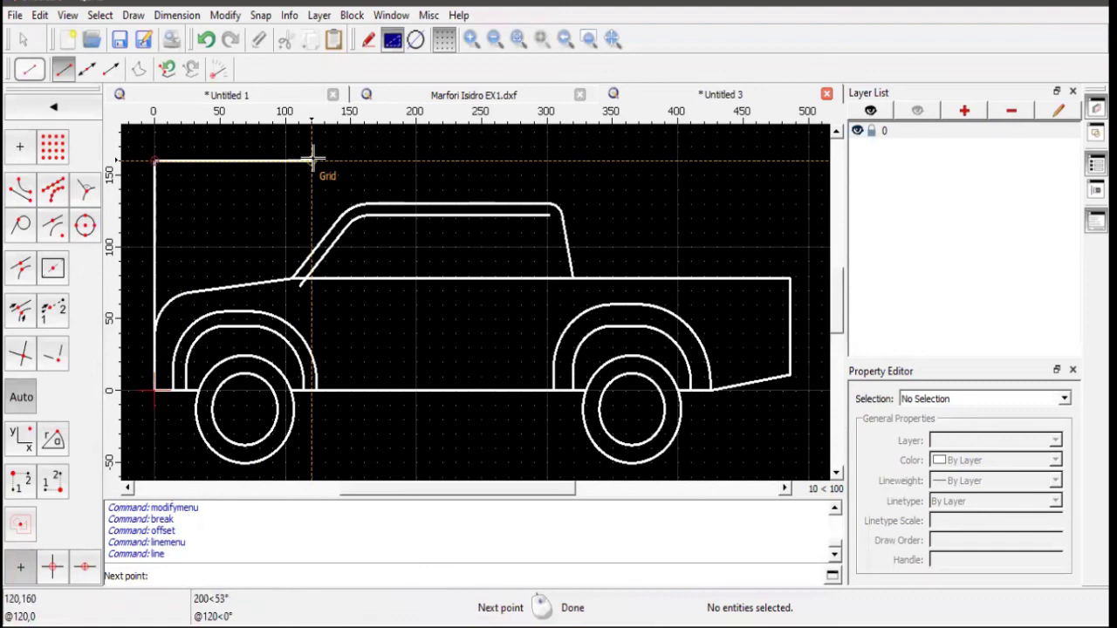
{"action": "type", "text": "@115"}
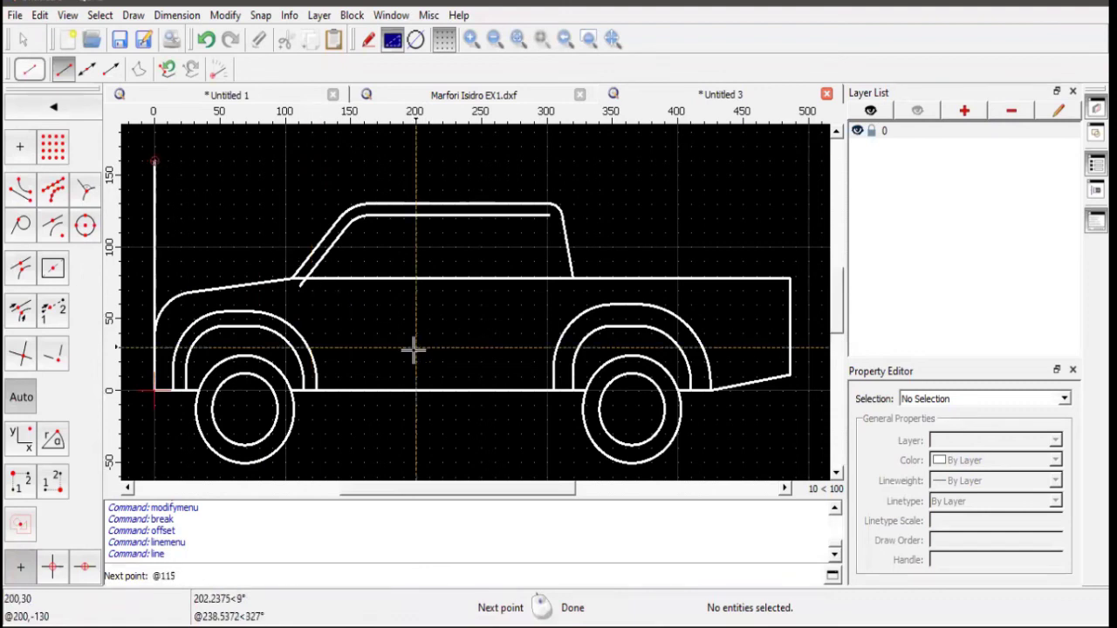
{"action": "key", "text": "BackSpace"}
{"action": "type", "text": "6,0"}
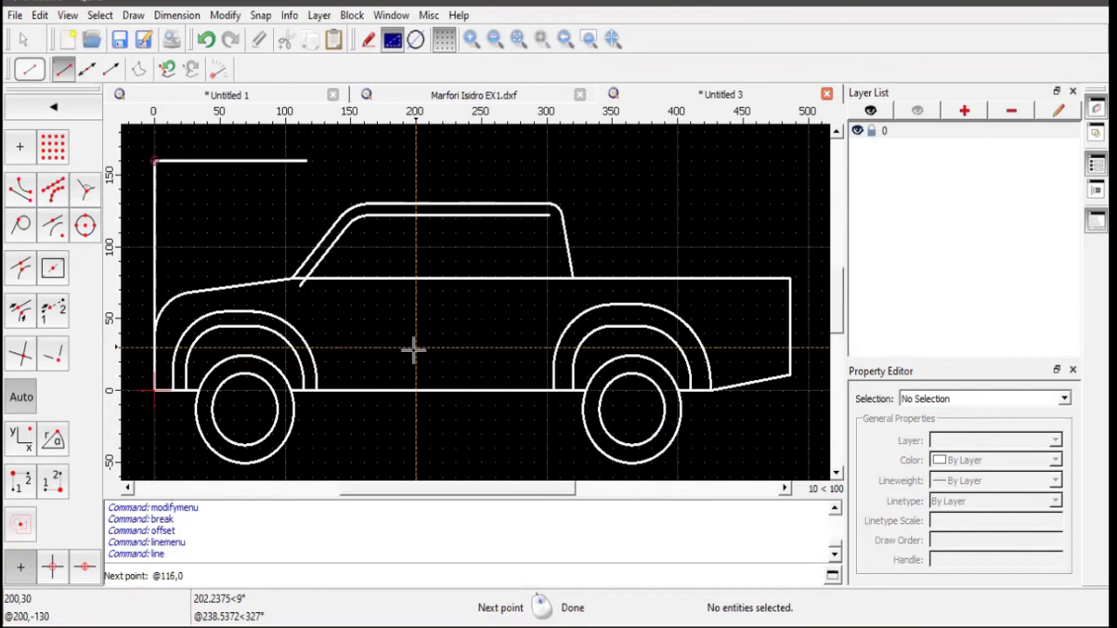
{"action": "key", "text": "Return"}
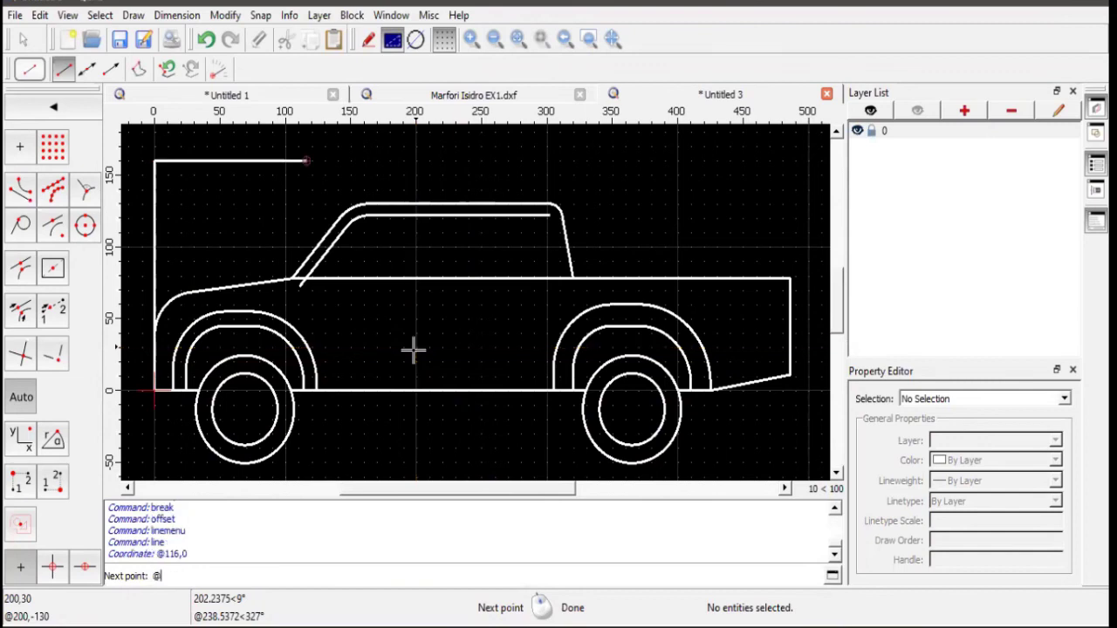
{"action": "type", "text": "@105,0"}
{"action": "key", "text": "Return"}
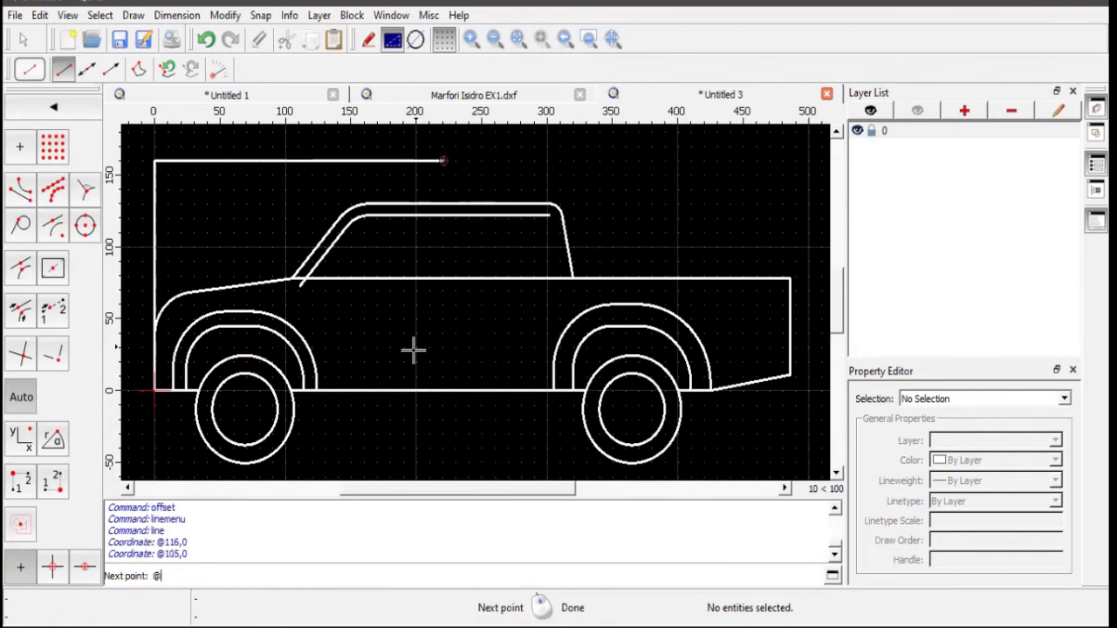
{"action": "type", "text": "@69,0"}
{"action": "key", "text": "Return"}
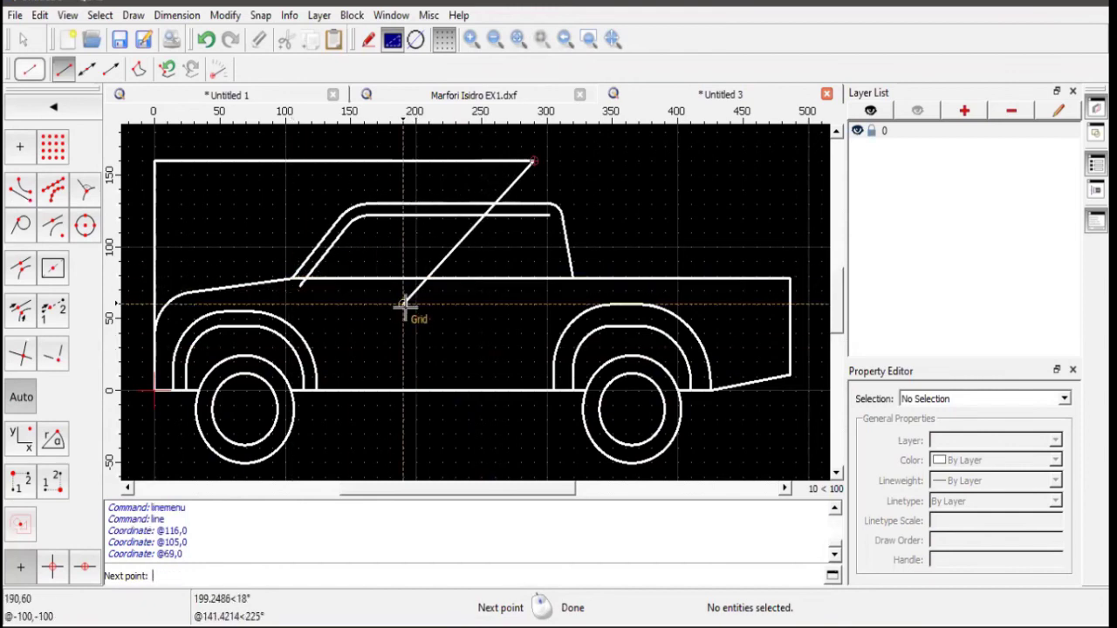
{"action": "left_click", "coordinate": [534, 391]}
{"action": "right_click", "coordinate": [462, 436]}
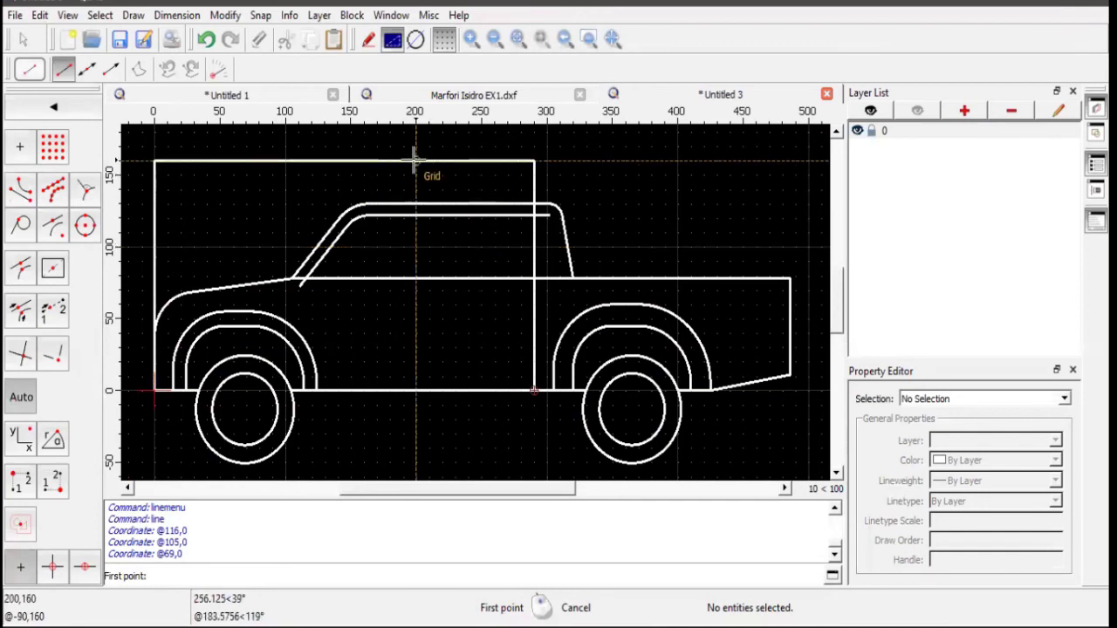
- Draw vertical lines from the horizontal construction line's points at X 221 and X 116 down to the body's bottom line
{"action": "left_click", "coordinate": [444, 161]}
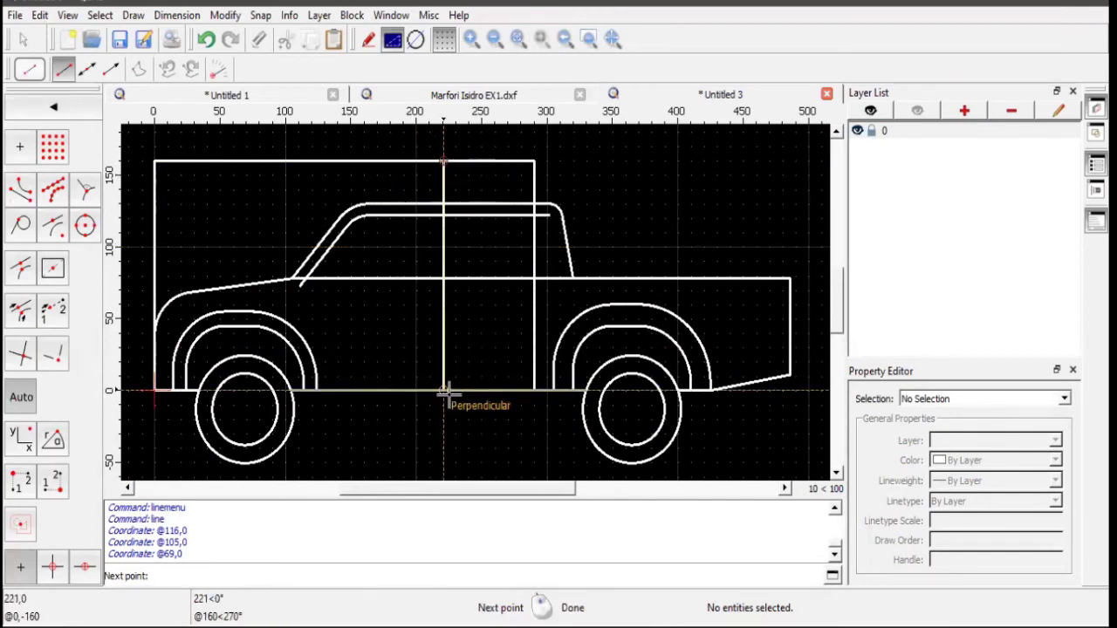
{"action": "left_click", "coordinate": [444, 391]}
{"action": "right_click", "coordinate": [349, 178]}
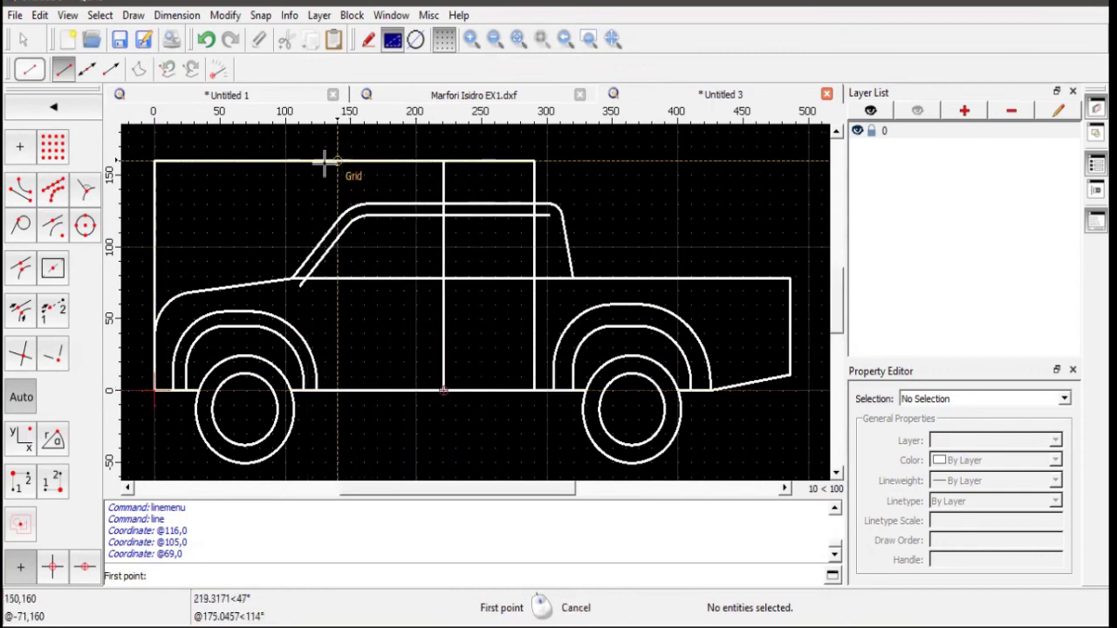
{"action": "left_click", "coordinate": [304, 160]}
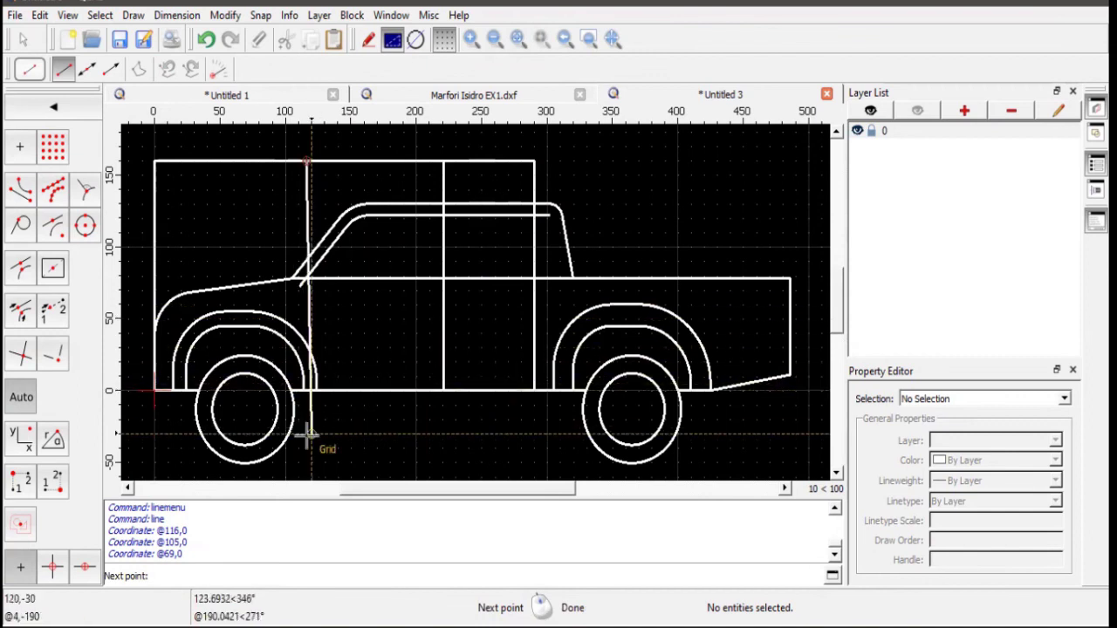
{"action": "scroll", "coordinate": [307, 400], "scroll_direction": "down", "scroll_amount": 2}
{"action": "scroll", "coordinate": [303, 406], "scroll_direction": "up", "scroll_amount": 5}
{"action": "scroll", "coordinate": [296, 358], "scroll_direction": "up", "scroll_amount": 3}
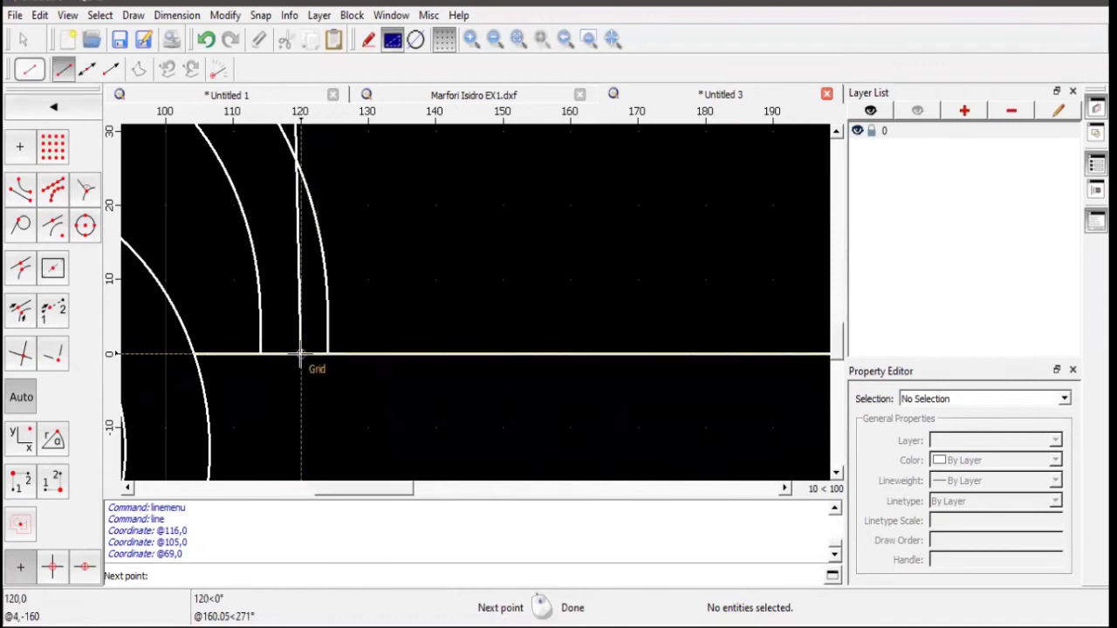
{"action": "left_click", "coordinate": [273, 353]}
{"action": "key", "text": "Escape"}
- Remove the horizontal construction lines above the truck and the vertical construction line rising from the origin
{"action": "scroll", "coordinate": [369, 317], "scroll_direction": "down", "scroll_amount": 4}
{"action": "scroll", "coordinate": [452, 278], "scroll_direction": "up", "scroll_amount": 2, "text": "ctrl"}
{"action": "key", "text": "i"}
{"action": "key", "text": "k"}
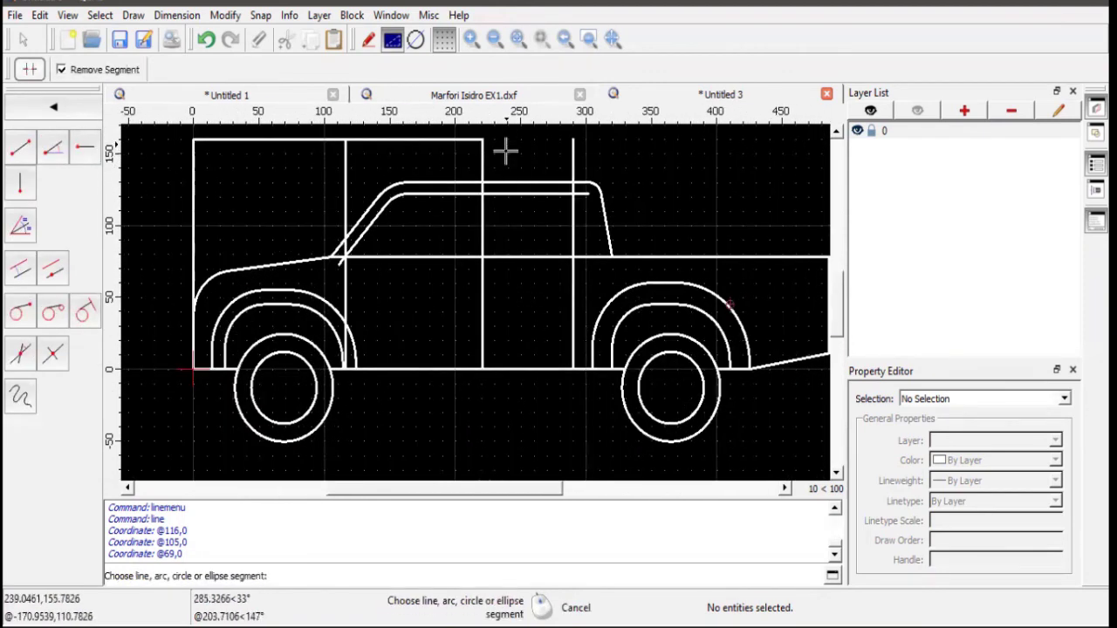
{"action": "left_click", "coordinate": [505, 152]}
{"action": "key", "text": "Escape"}
{"action": "scroll", "coordinate": [354, 239], "scroll_direction": "down", "scroll_amount": 3}
{"action": "left_click", "coordinate": [309, 182]}
{"action": "key", "text": "Delete"}
{"action": "scroll", "coordinate": [353, 281], "scroll_direction": "up", "scroll_amount": 1}
{"action": "left_click", "coordinate": [243, 186]}
{"action": "key", "text": "Delete"}
- Check guide step 12, and in QCAD break out the two rear door lines above the inner roof line and that line's rear overhang
{"action": "scroll", "coordinate": [312, 180], "scroll_direction": "up", "scroll_amount": 2}
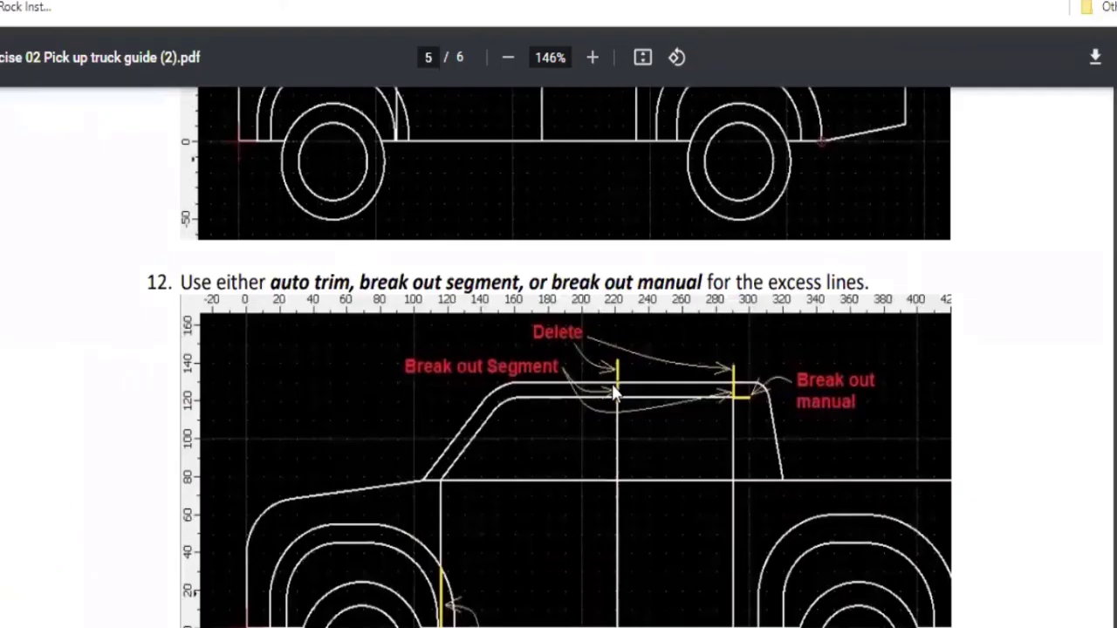
{"action": "scroll", "coordinate": [565, 349], "scroll_direction": "down", "scroll_amount": 2}
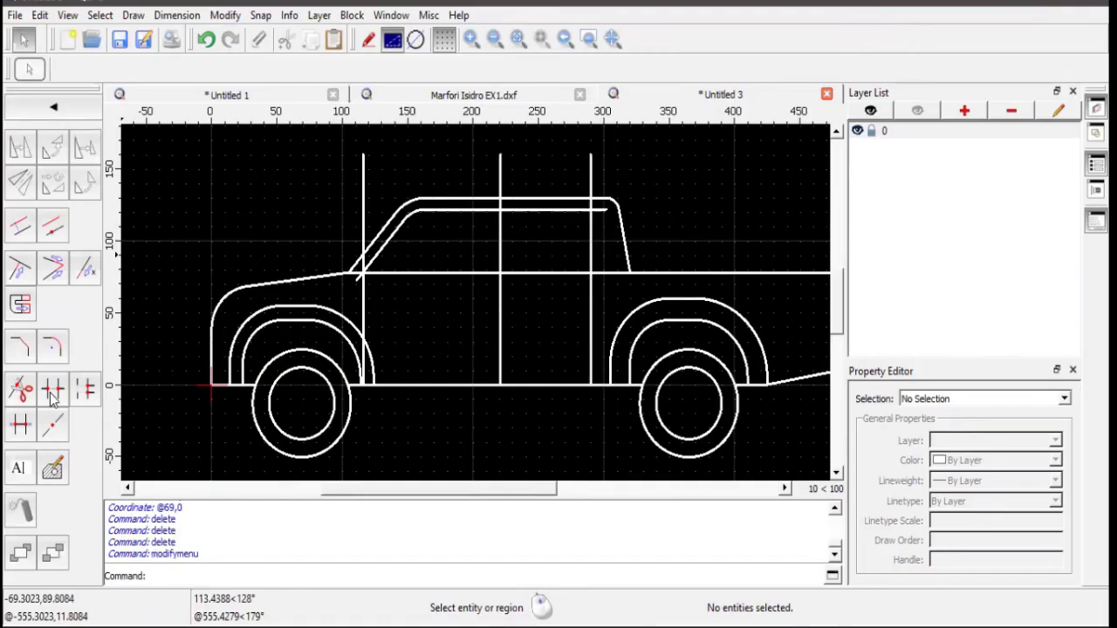
{"action": "left_click", "coordinate": [52, 390]}
{"action": "scroll", "coordinate": [530, 251], "scroll_direction": "up", "scroll_amount": 1}
{"action": "left_click", "coordinate": [494, 163]}
{"action": "left_click", "coordinate": [602, 168]}
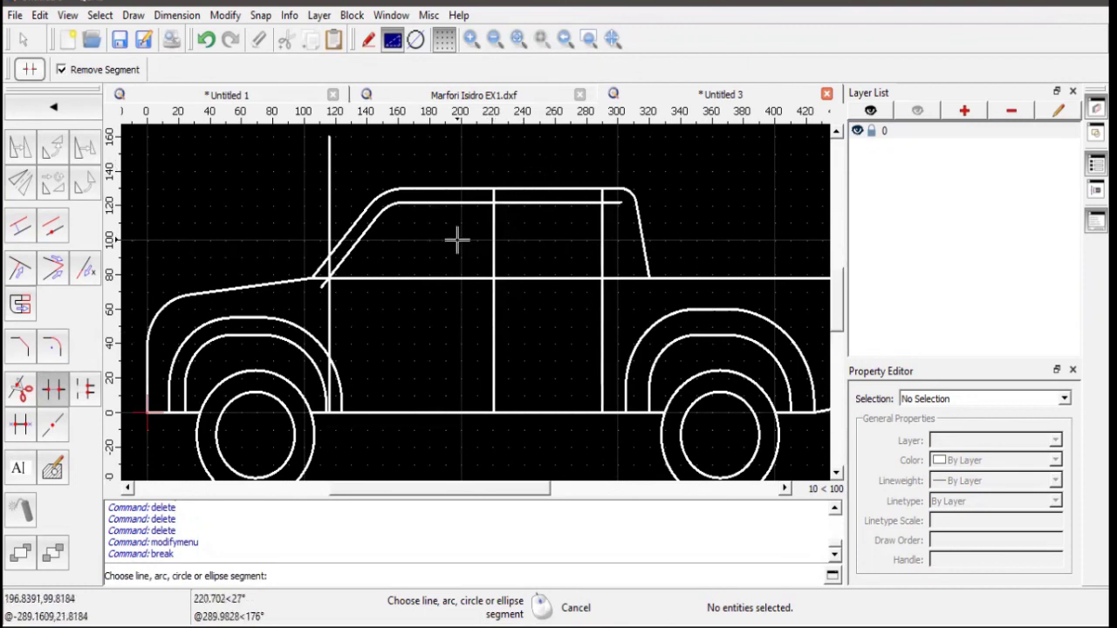
{"action": "scroll", "coordinate": [457, 239], "scroll_direction": "up", "scroll_amount": 1}
{"action": "left_click", "coordinate": [665, 177]}
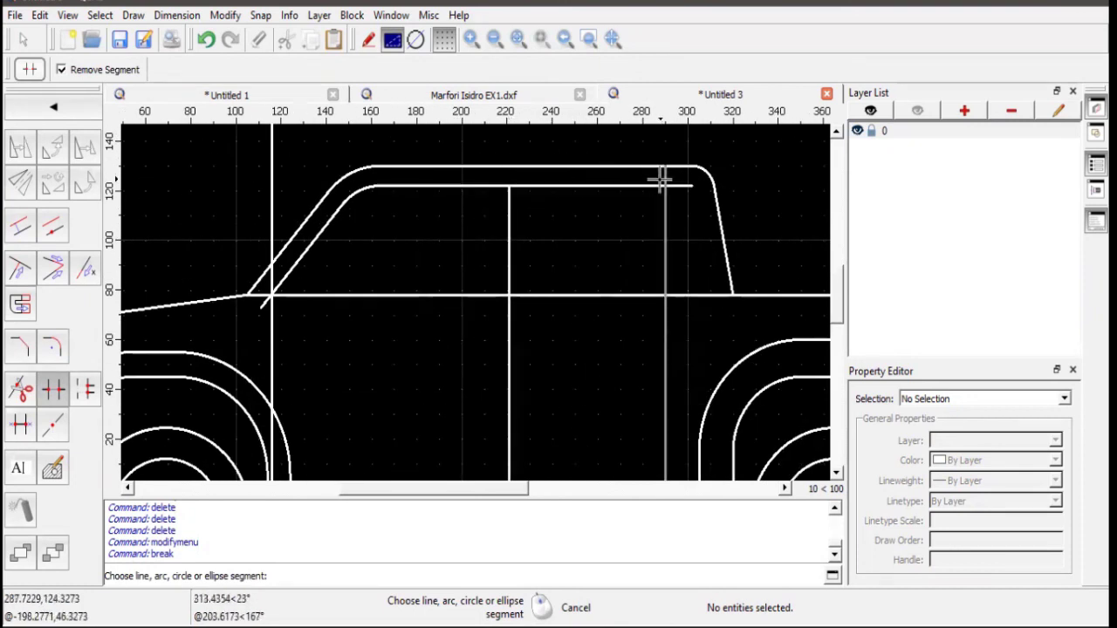
{"action": "left_click", "coordinate": [679, 185]}
- Break out the front door line above the body's upper line and the inner windshield line's tail below it
{"action": "scroll", "coordinate": [559, 241], "scroll_direction": "down", "scroll_amount": 1}
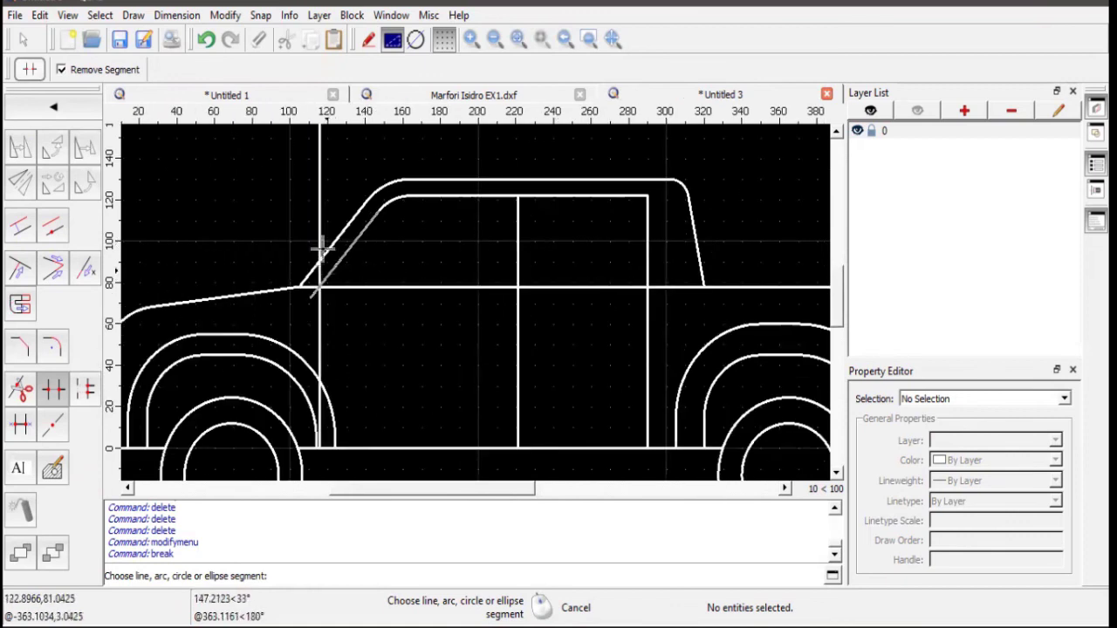
{"action": "left_click", "coordinate": [320, 207]}
{"action": "scroll", "coordinate": [309, 301], "scroll_direction": "up", "scroll_amount": 1}
{"action": "left_click", "coordinate": [311, 247]}
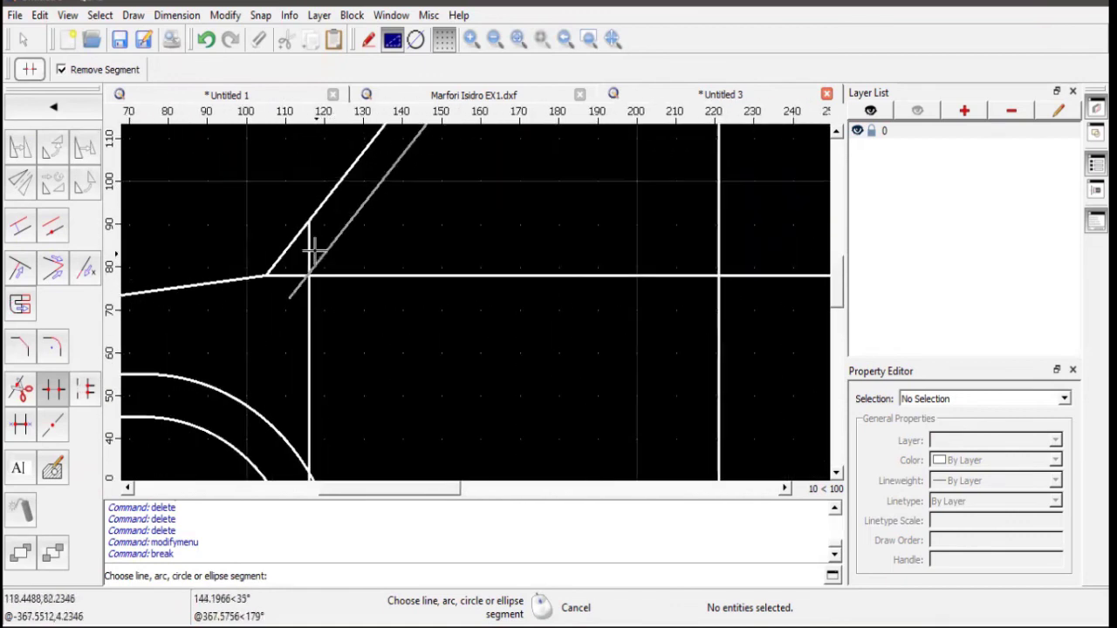
{"action": "left_click", "coordinate": [300, 288]}
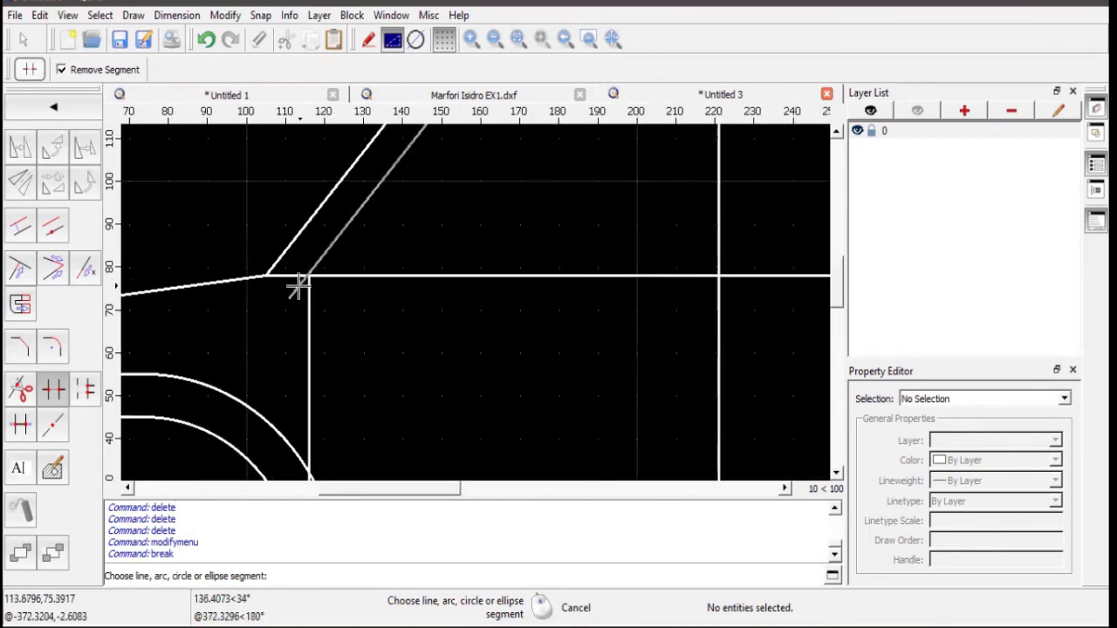
{"action": "scroll", "coordinate": [298, 289], "scroll_direction": "up", "scroll_amount": 1}
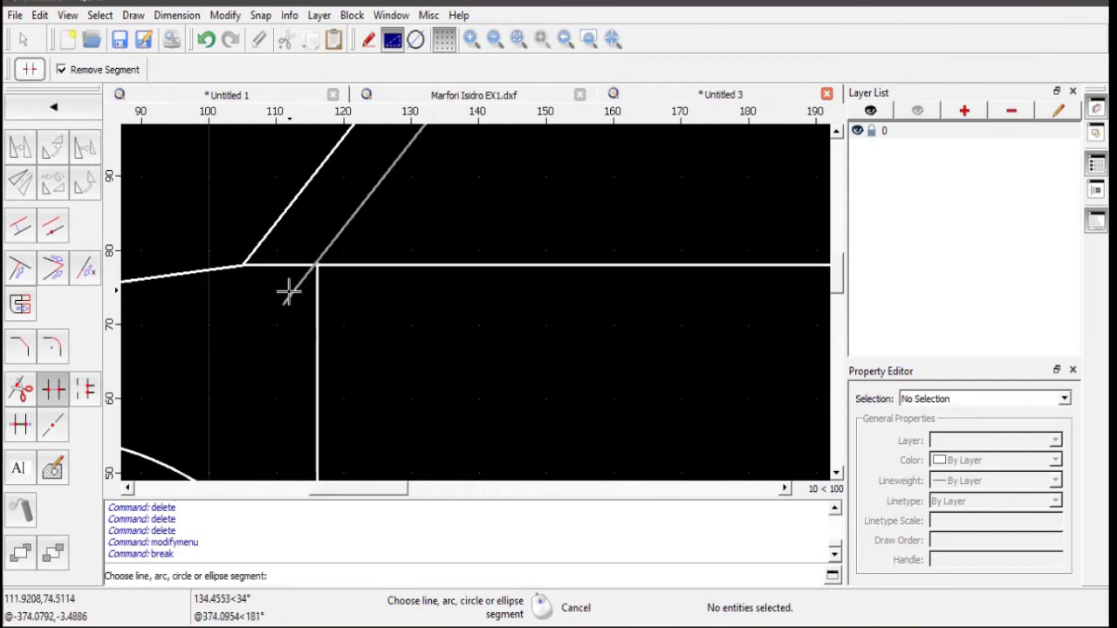
{"action": "left_click", "coordinate": [289, 292]}
- Break out the part of the front door line that runs below the front fender's outer arc
{"action": "scroll", "coordinate": [350, 295], "scroll_direction": "down", "scroll_amount": 3}
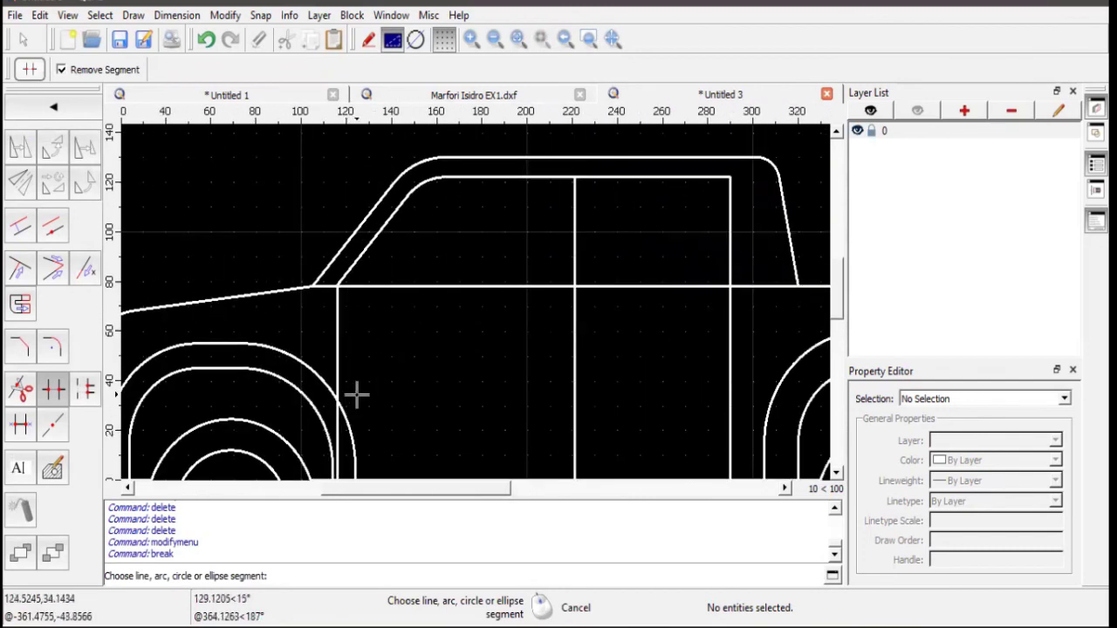
{"action": "scroll", "coordinate": [339, 402], "scroll_direction": "up", "scroll_amount": 2}
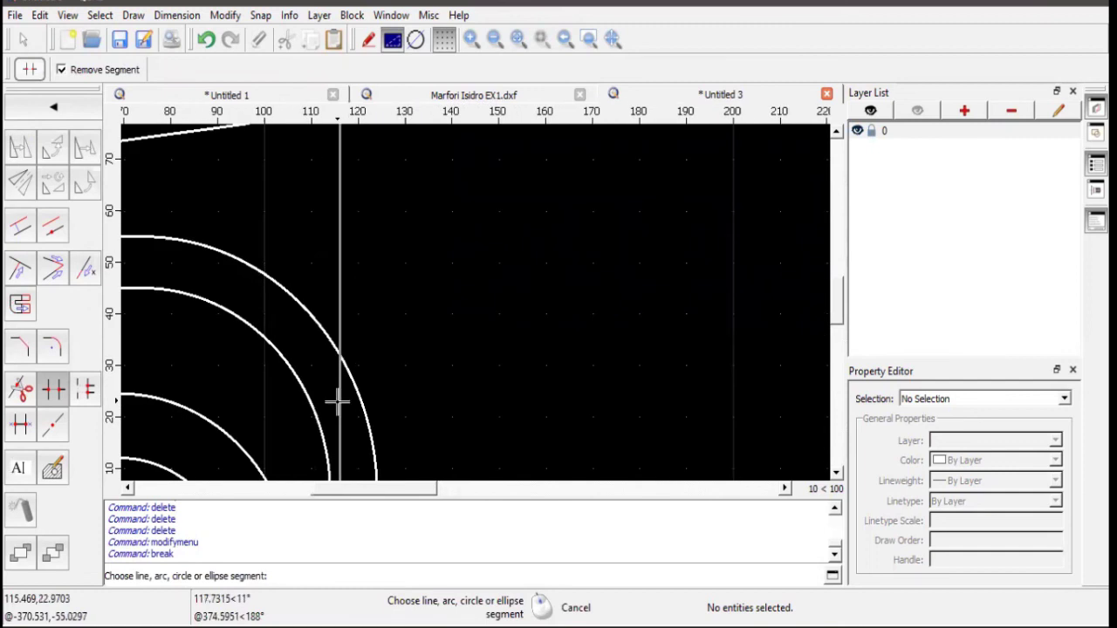
{"action": "scroll", "coordinate": [387, 370], "scroll_direction": "down", "scroll_amount": 3}
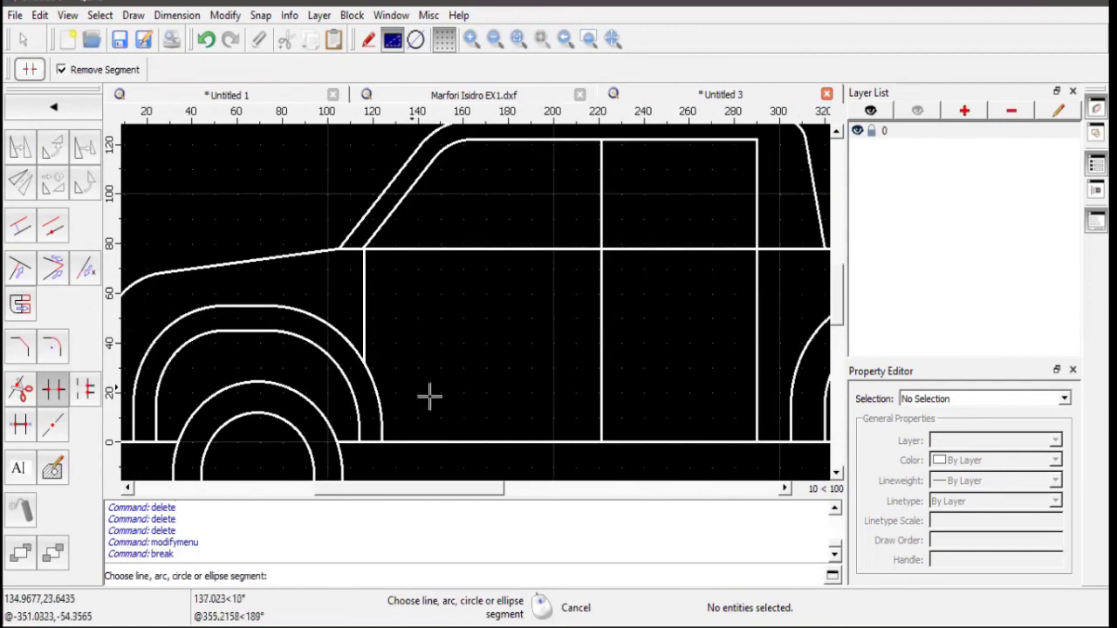
{"action": "scroll", "coordinate": [461, 411], "scroll_direction": "down", "scroll_amount": 1}
{"action": "scroll", "coordinate": [493, 386], "scroll_direction": "down", "scroll_amount": 1}
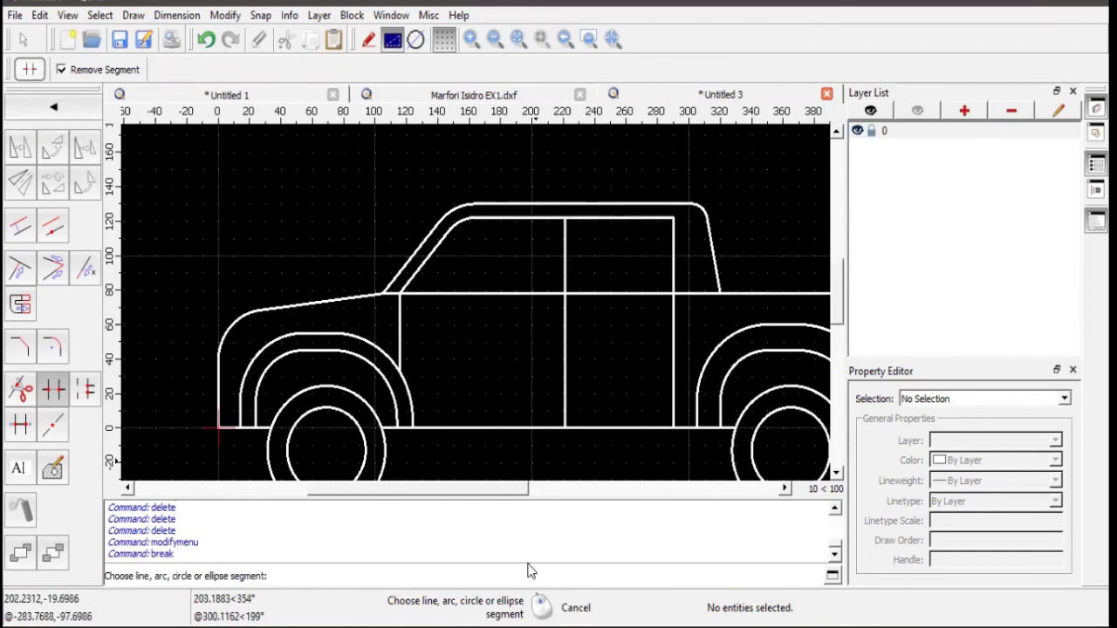
- Draw the front bumper as a rectangle from the origin at the body's lower front corner to the relative corner @-15,45
{"action": "left_click", "coordinate": [50, 108]}
{"action": "left_click", "coordinate": [45, 192]}
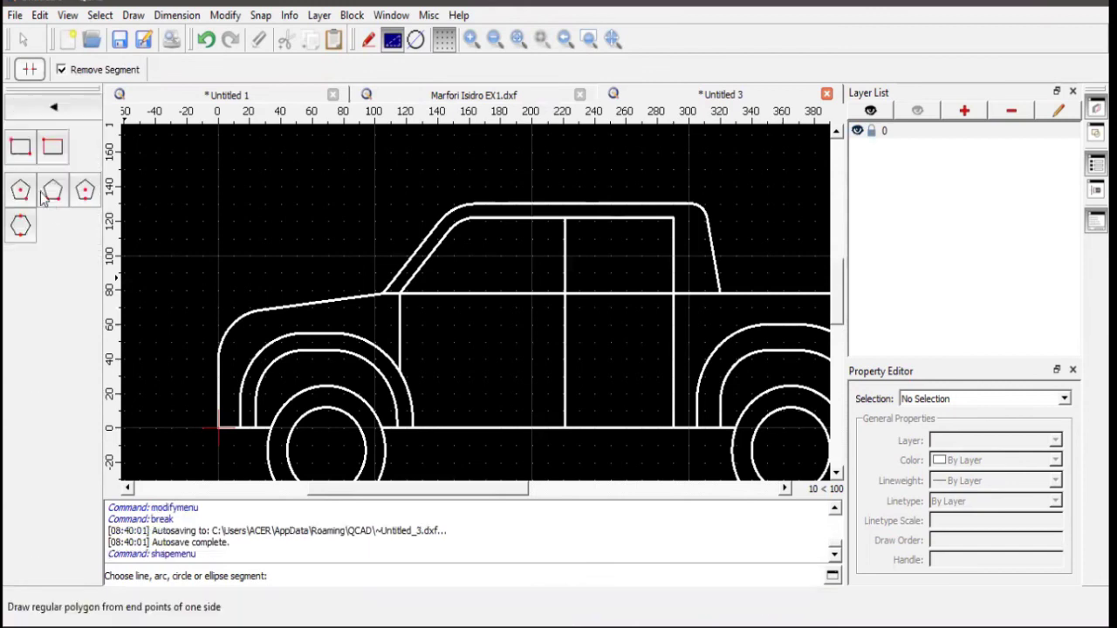
{"action": "left_click", "coordinate": [20, 145]}
{"action": "left_click", "coordinate": [217, 429]}
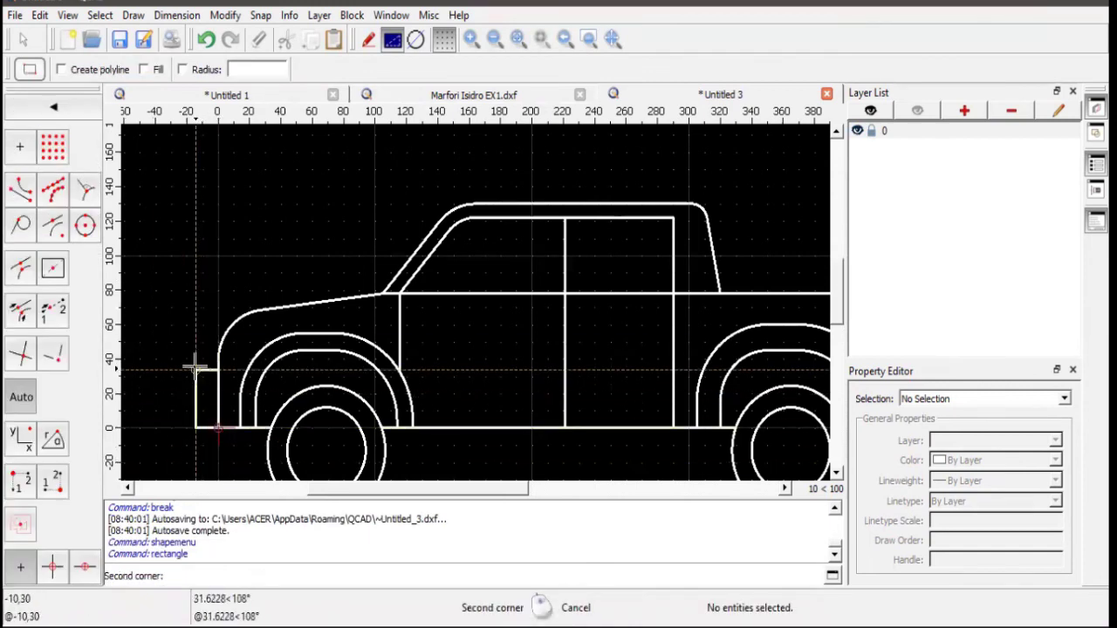
{"action": "type", "text": "@-15"}
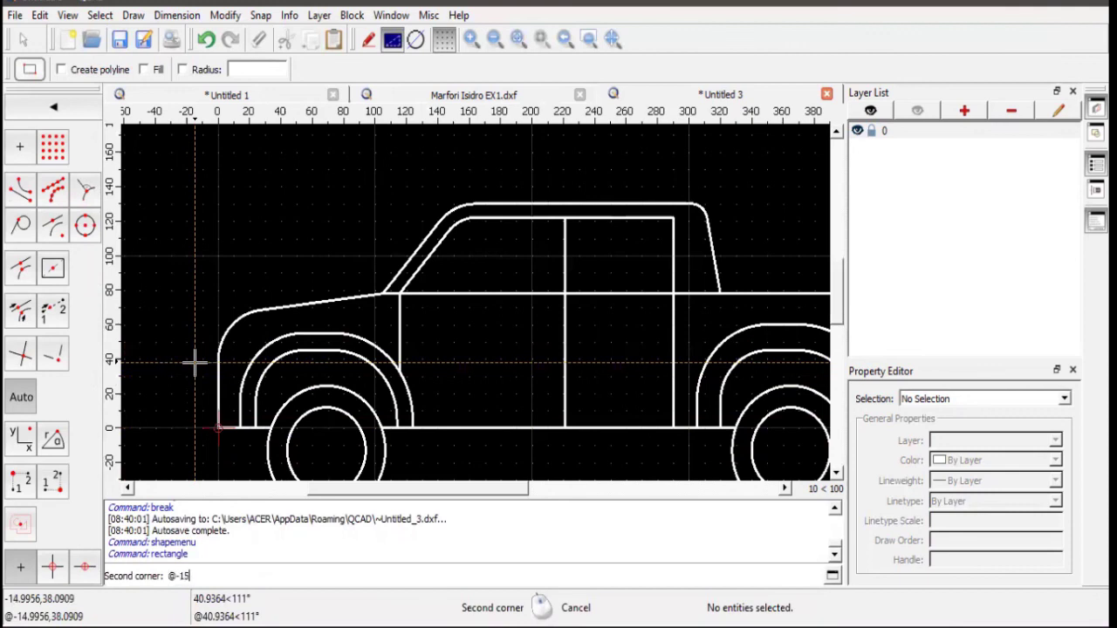
{"action": "type", "text": ",45"}
{"action": "key", "text": "Return"}
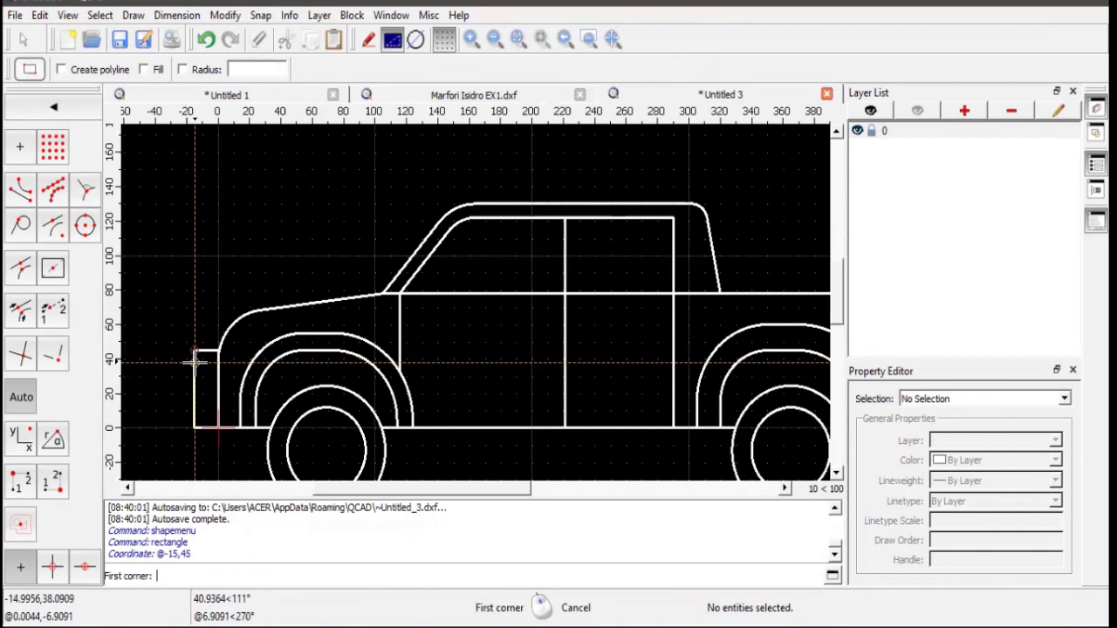
{"action": "right_click", "coordinate": [231, 281]}
{"action": "right_click", "coordinate": [66, 122]}
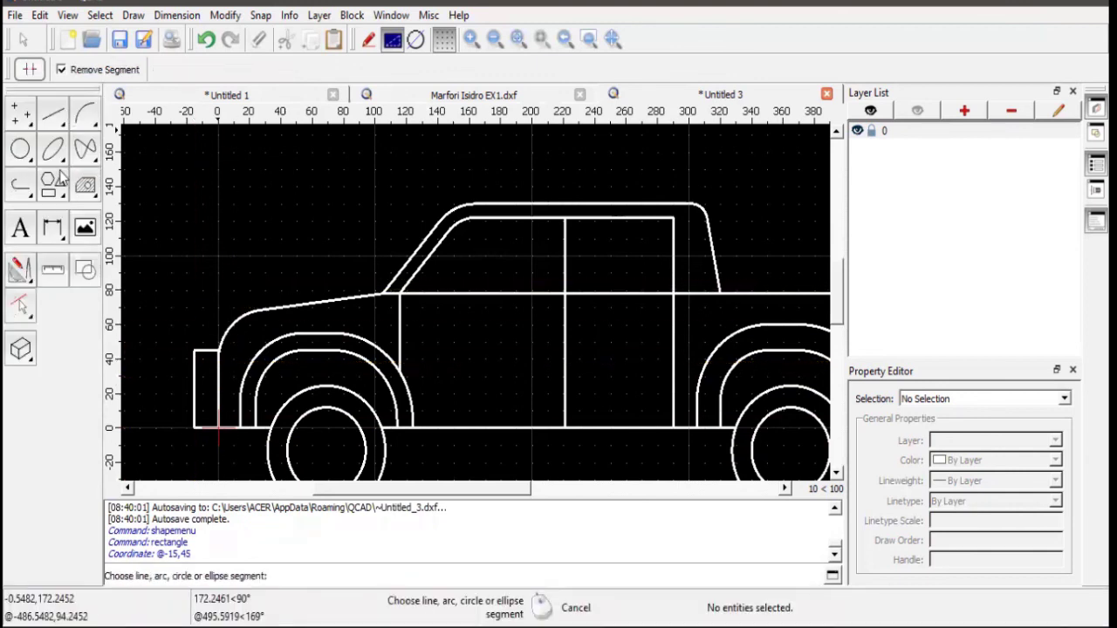
- Bevel the bumper's upper and lower outer corners with length 1 of 15 and length 2 of 8, trimming the edges
{"action": "left_click", "coordinate": [21, 274]}
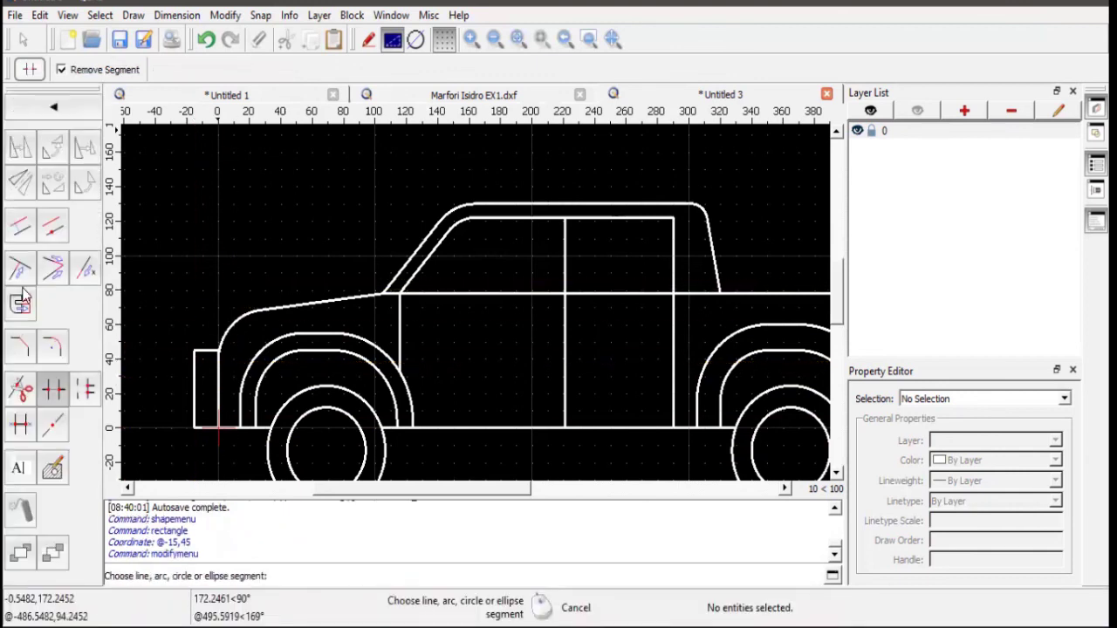
{"action": "left_click", "coordinate": [21, 350]}
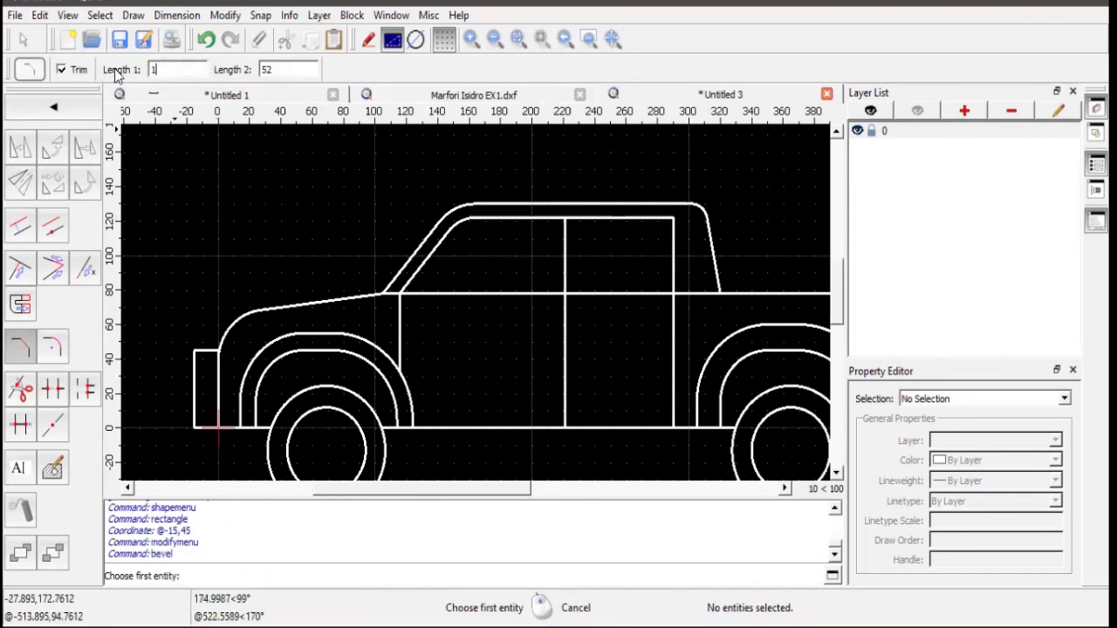
{"action": "type", "text": "15"}
{"action": "key", "text": "Tab"}
{"action": "type", "text": "8"}
{"action": "left_click", "coordinate": [194, 412]}
{"action": "left_click", "coordinate": [197, 418]}
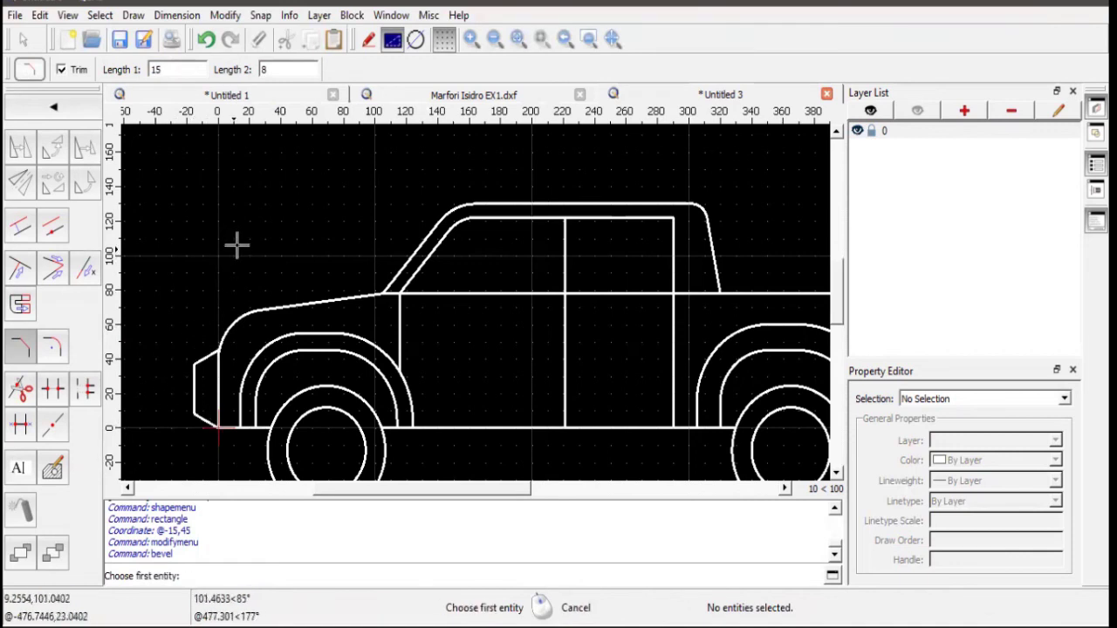
{"action": "left_click", "coordinate": [53, 390]}
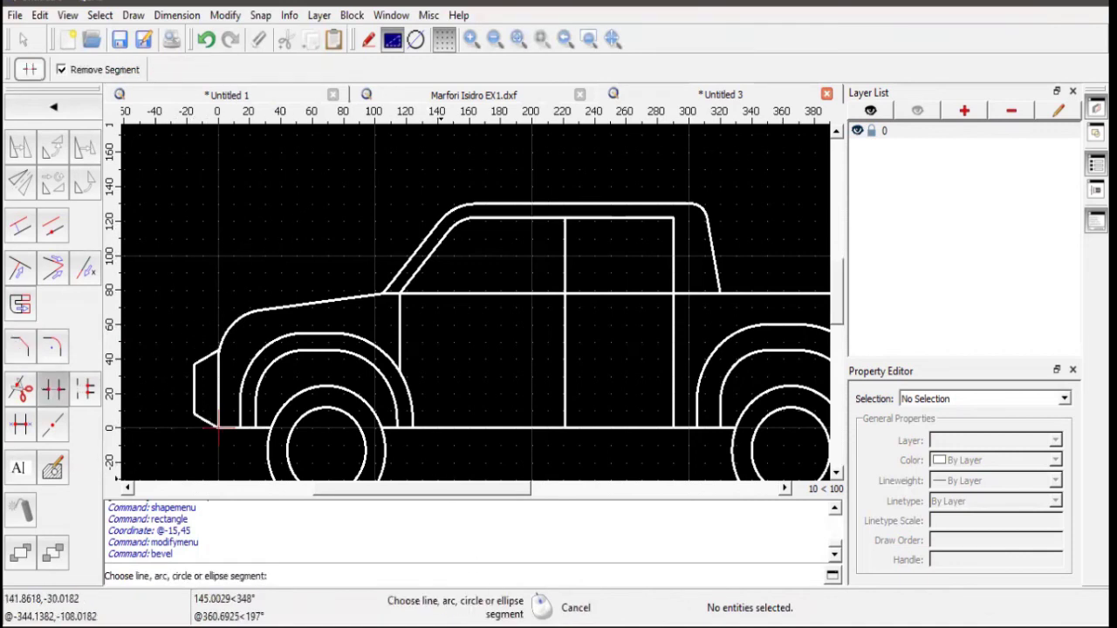
{"action": "left_click", "coordinate": [53, 107]}
{"action": "left_click", "coordinate": [53, 183]}
{"action": "left_click", "coordinate": [21, 147]}
{"action": "left_click", "coordinate": [397, 427]}
{"action": "type", "text": "@11"}
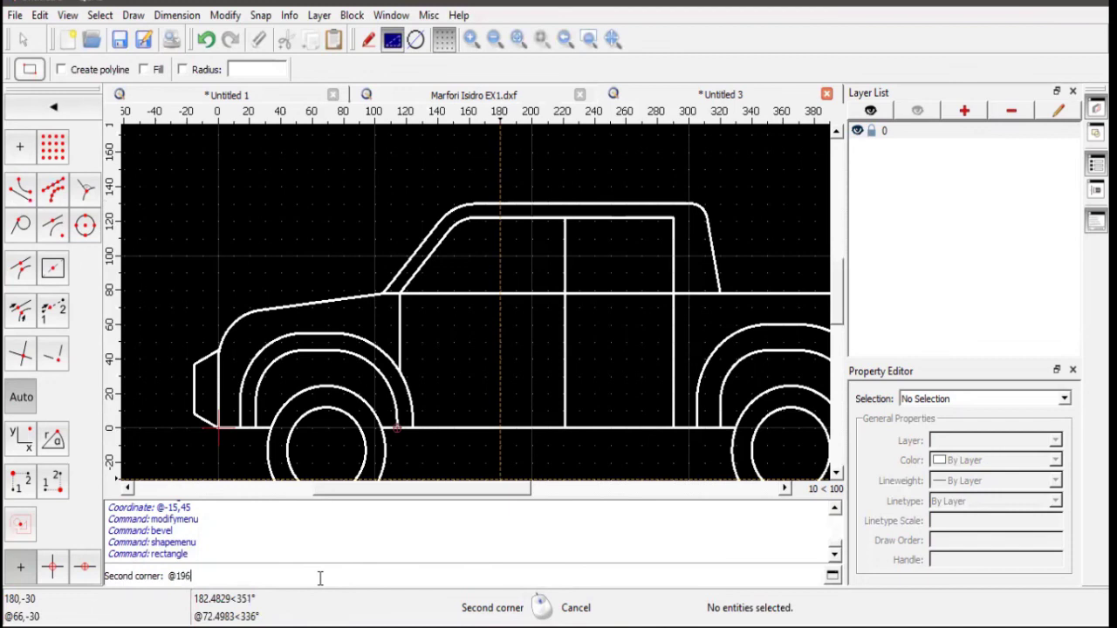
{"action": "type", "text": "6,-15"}
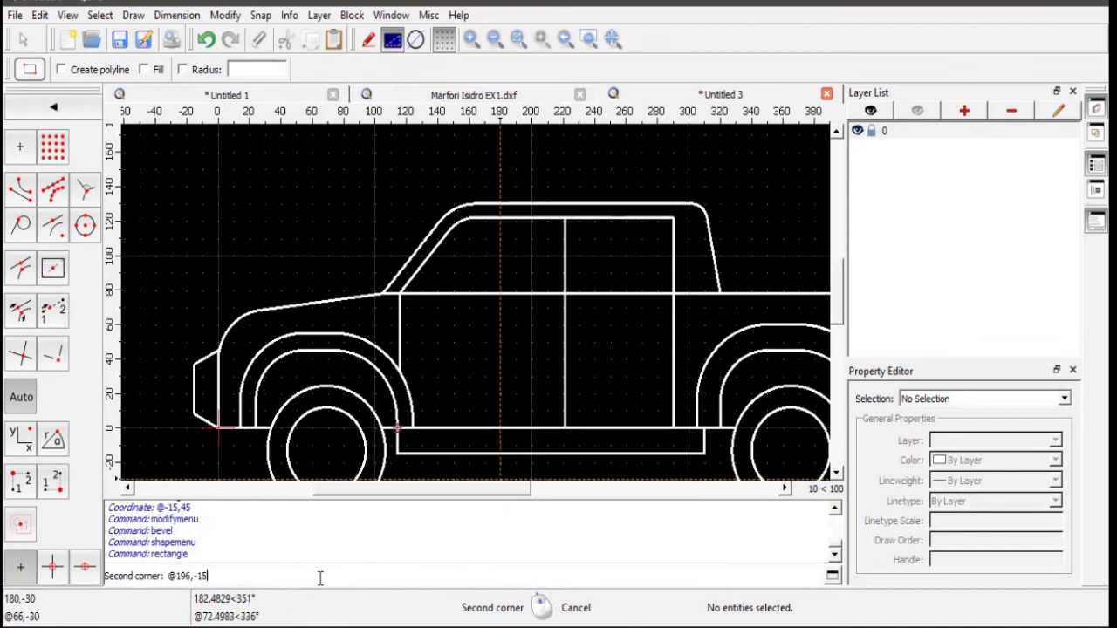
{"action": "key", "text": "Return"}
{"action": "scroll", "coordinate": [573, 374], "scroll_direction": "down", "scroll_amount": 3}
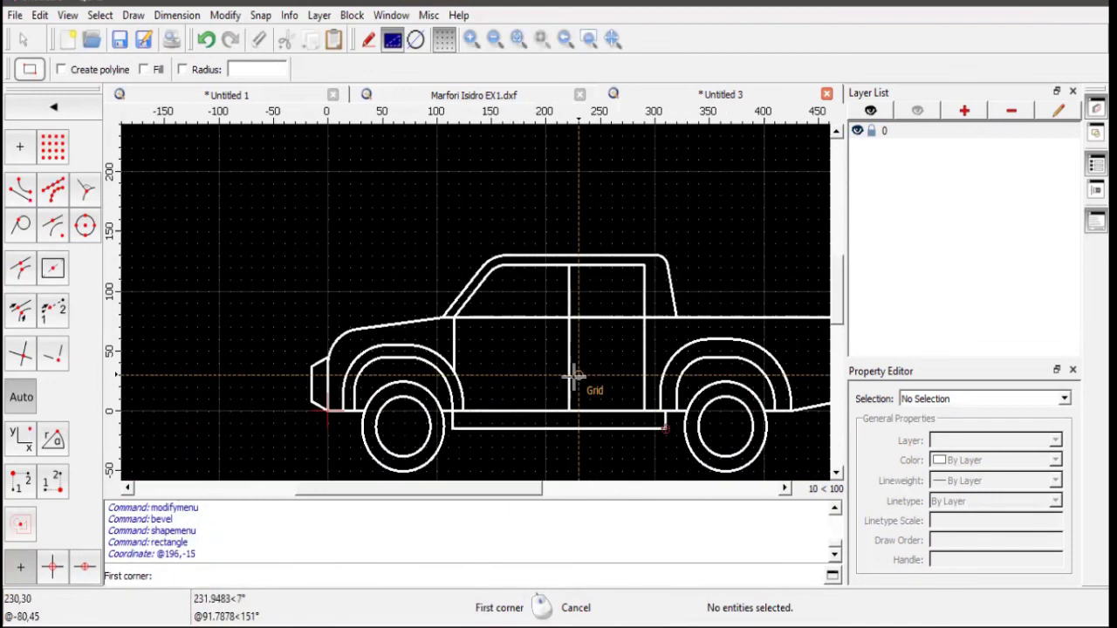
{"action": "scroll", "coordinate": [518, 355], "scroll_direction": "up", "scroll_amount": 3}
{"action": "right_click", "coordinate": [541, 327]}
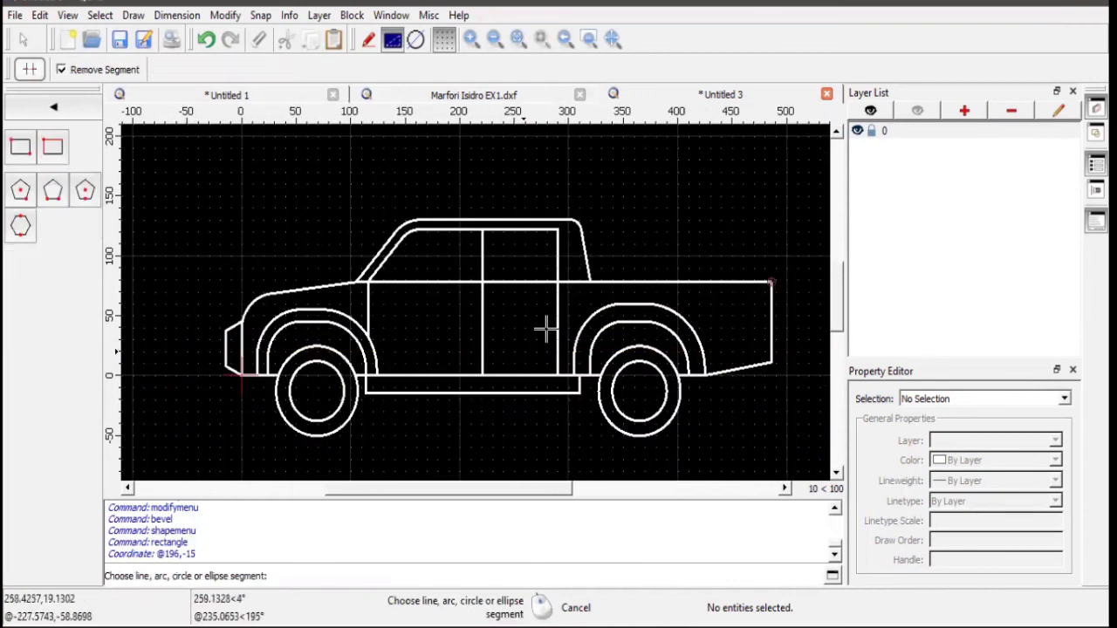
- Save the finished truck drawing
{"action": "scroll", "coordinate": [576, 366], "scroll_direction": "up", "scroll_amount": 1}
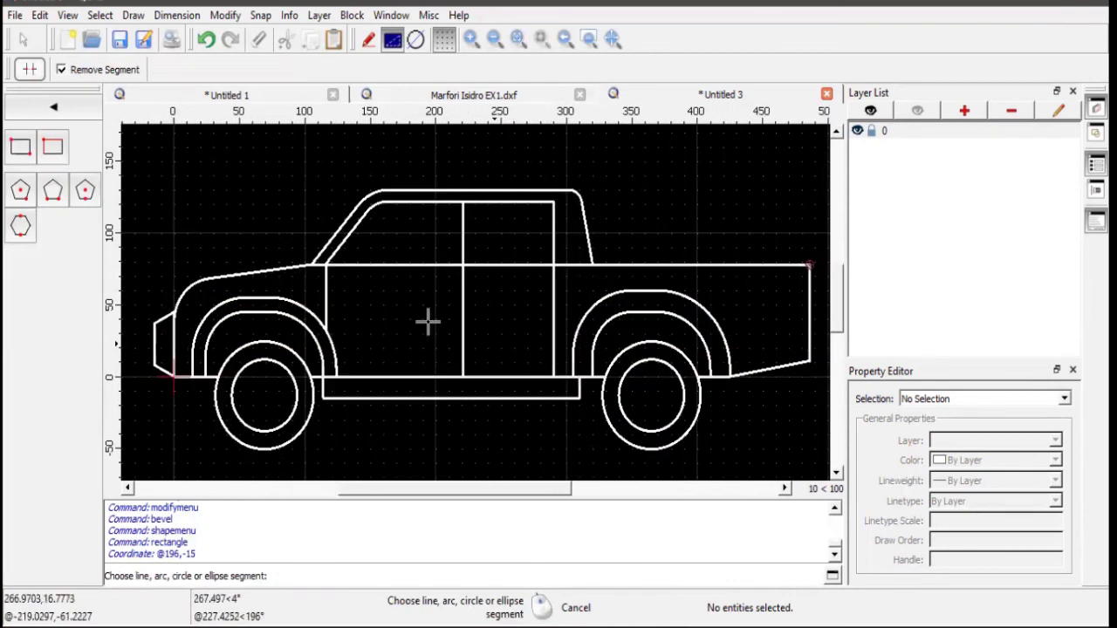
{"action": "left_click", "coordinate": [15, 14]}
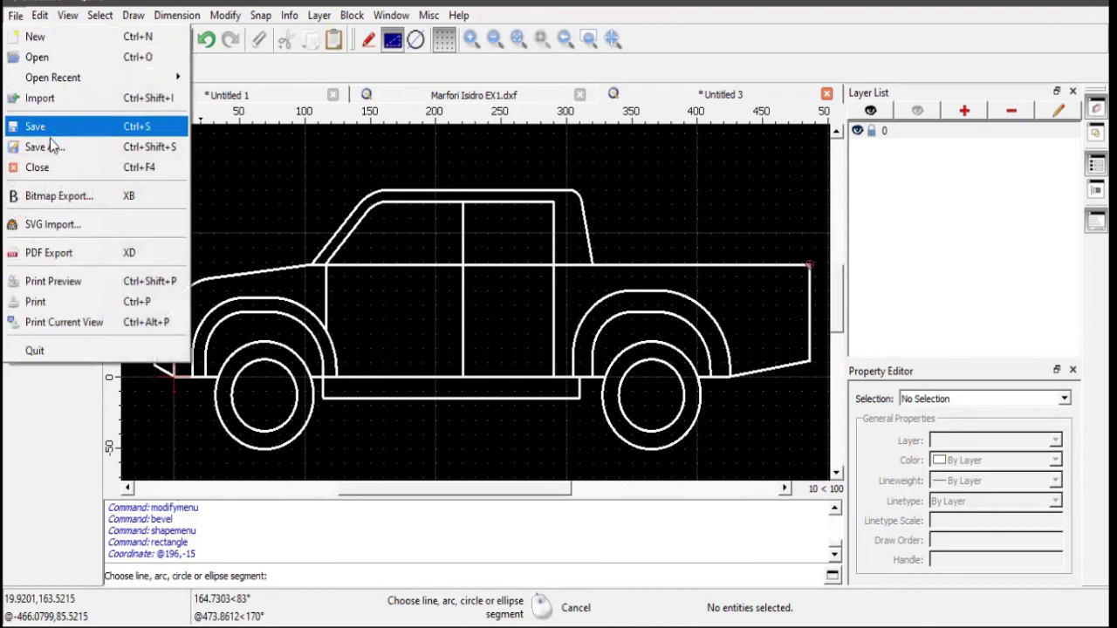